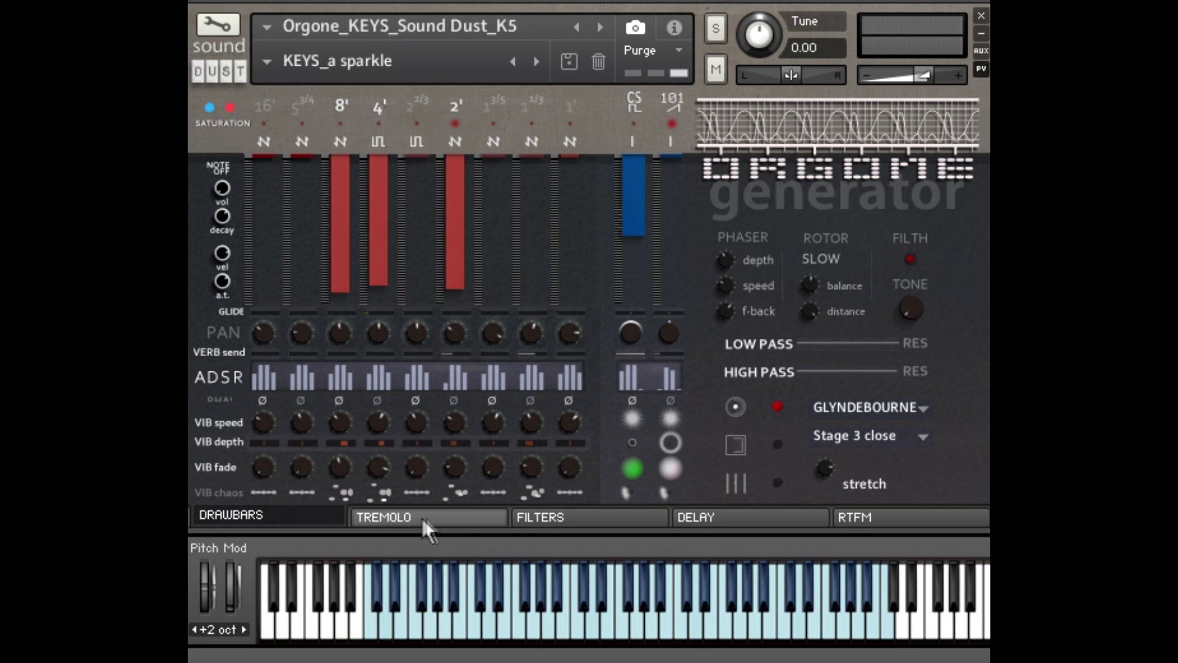
Look through the instrument's Drawbars, Filters, Delay and RTFM pages, ending back at the drawbars.
click(267, 516)
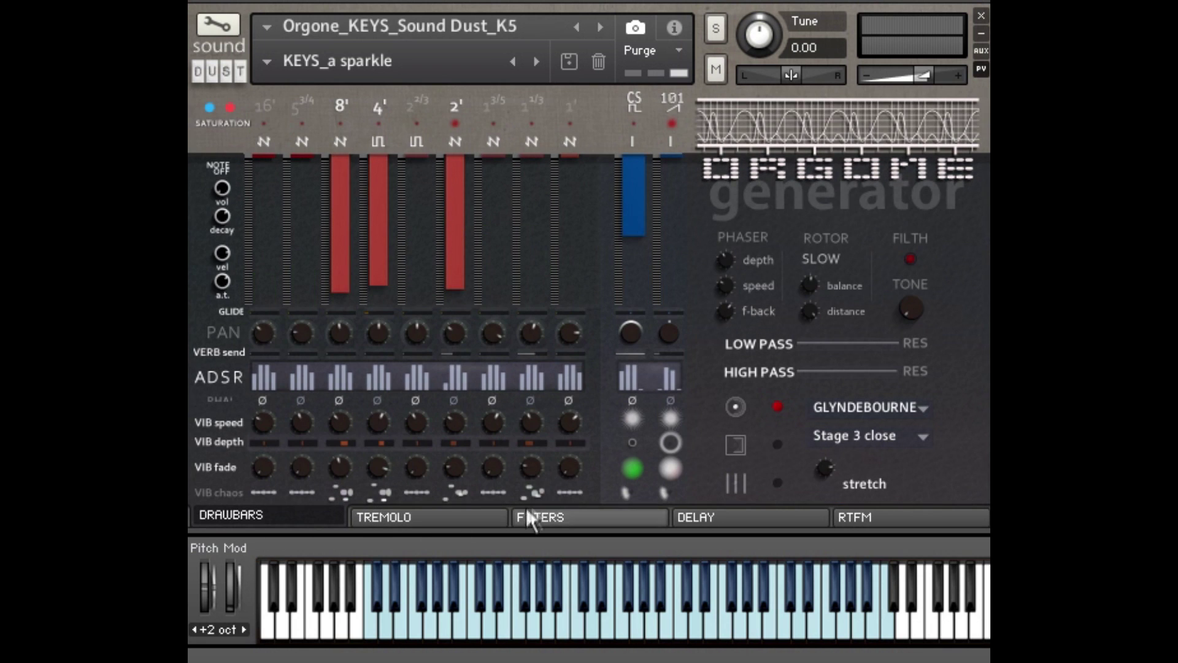
click(568, 516)
click(737, 519)
click(871, 519)
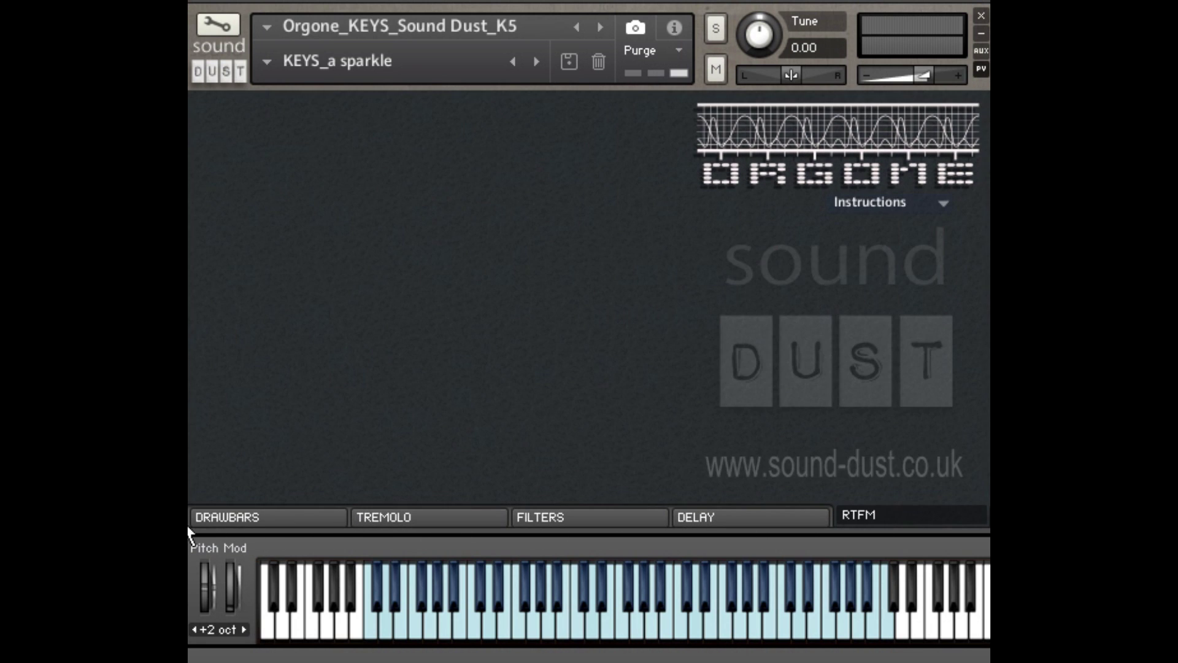
click(264, 520)
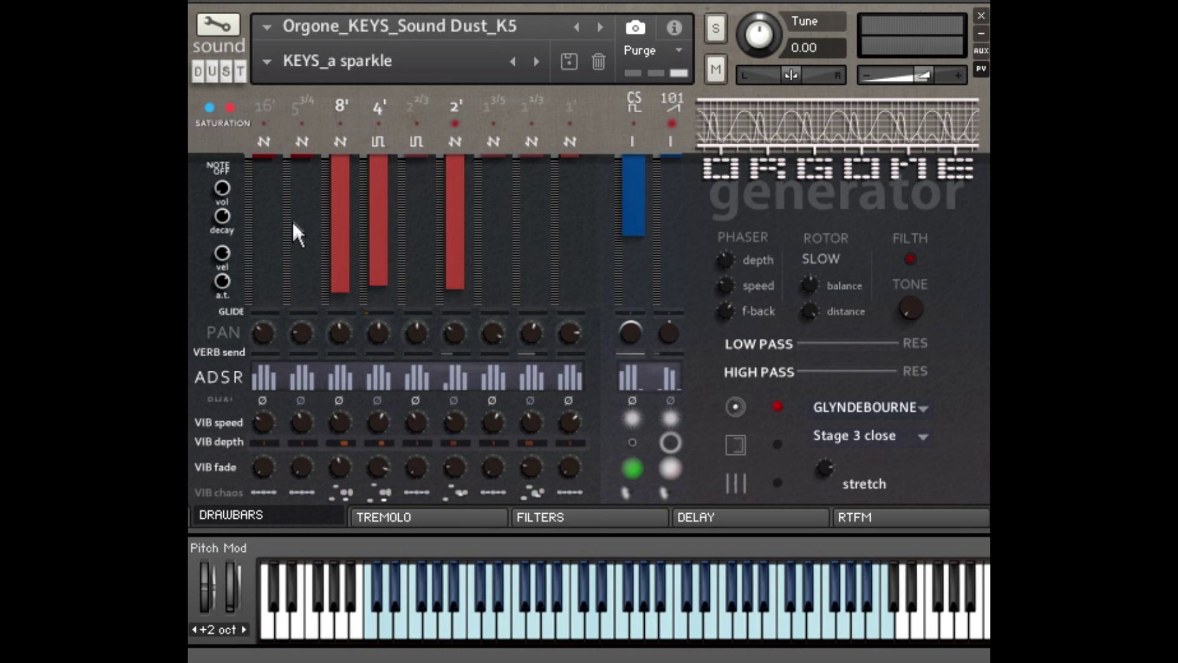
Try extending the 16' and 5 3/4' drawbars and retracting them fully.
drag(267, 168, 268, 377)
drag(299, 177, 300, 298)
drag(255, 202, 287, 32)
drag(301, 199, 314, 335)
mouse_move(281, 172)
mouse_down()
mouse_move(267, 371)
mouse_move(275, 173)
mouse_move(308, 82)
mouse_up()
mouse_move(260, 169)
mouse_down()
mouse_move(271, 429)
mouse_move(279, 154)
mouse_up()
mouse_move(311, 276)
mouse_down()
mouse_move(307, 294)
mouse_move(280, 154)
mouse_move(282, 266)
mouse_move(288, 160)
mouse_up()
Rebalance the drawbars by slightly lowering the 8', 4' and CS levels and strongly raising the 101 level.
drag(348, 212, 383, 164)
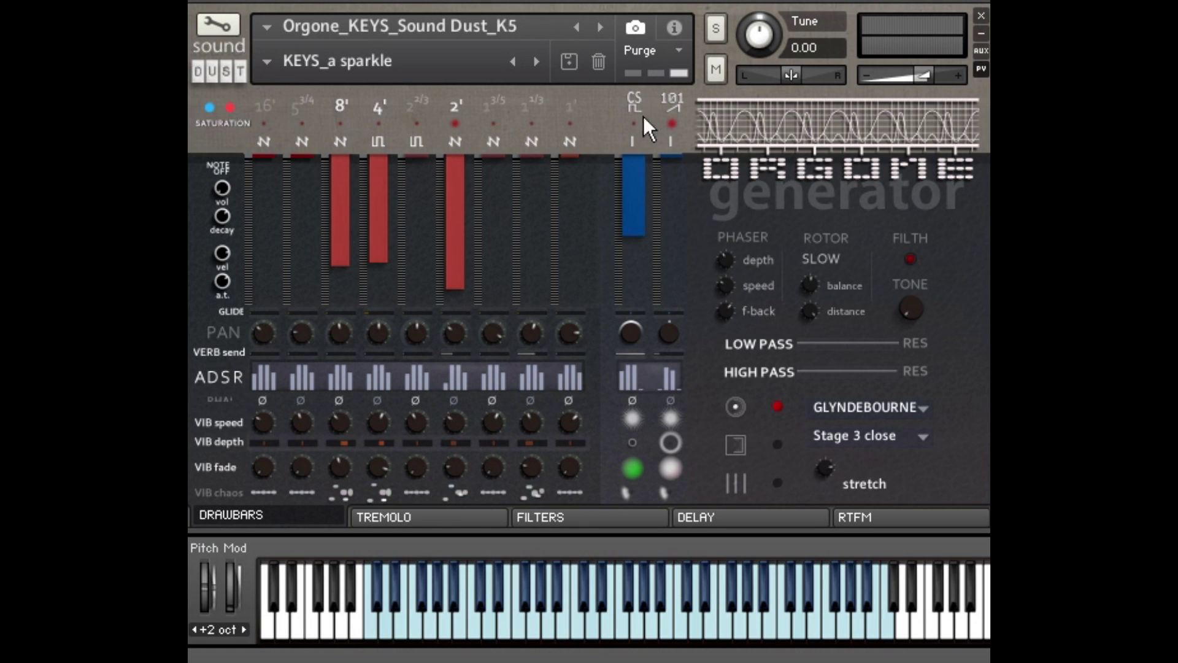
drag(673, 120, 672, 270)
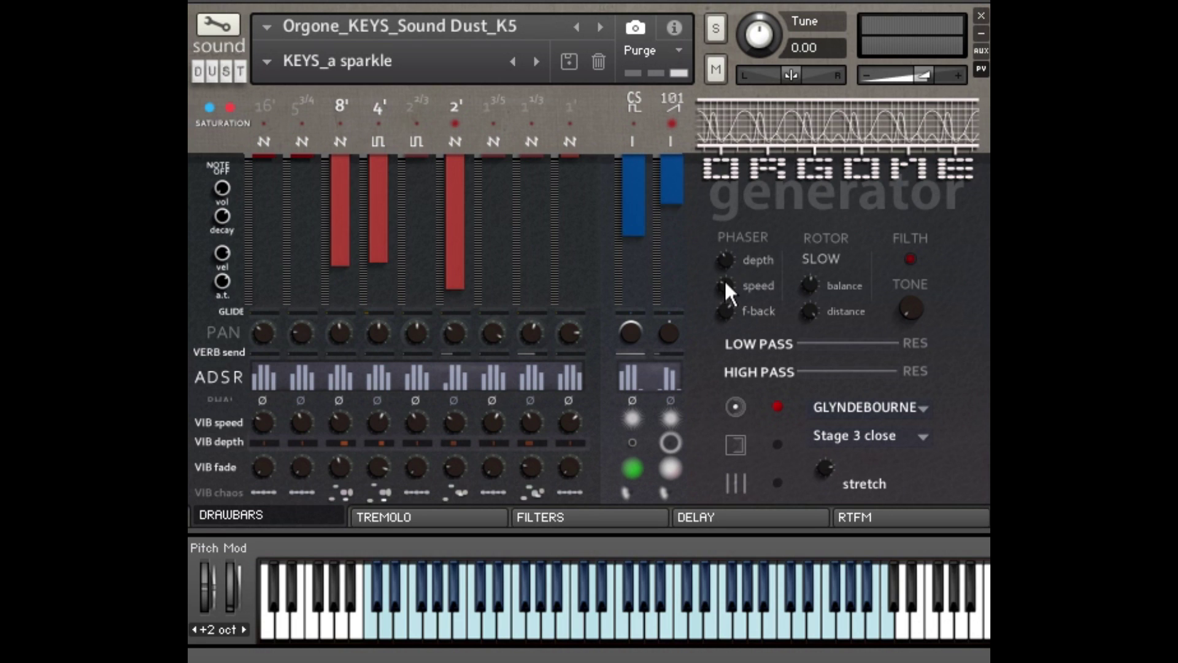
click(645, 120)
drag(643, 198, 647, 221)
drag(649, 192, 689, 274)
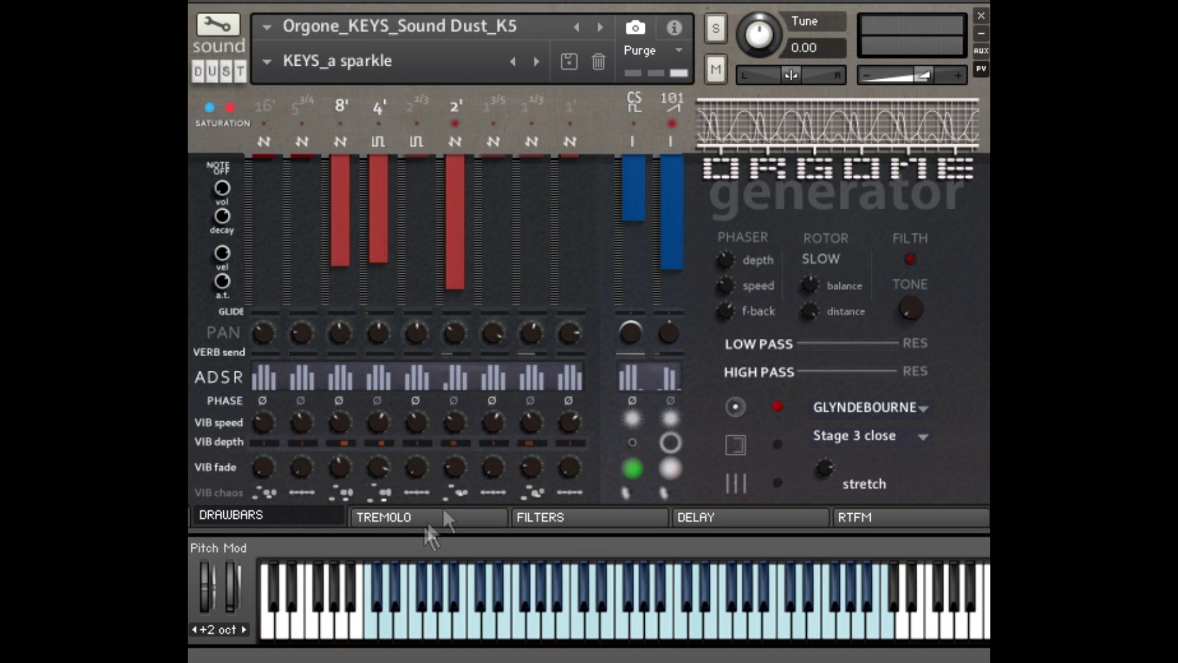
Adjust the CS oscillator's filter and slightly increase the 5 3/4' drawbar's delay time.
click(408, 518)
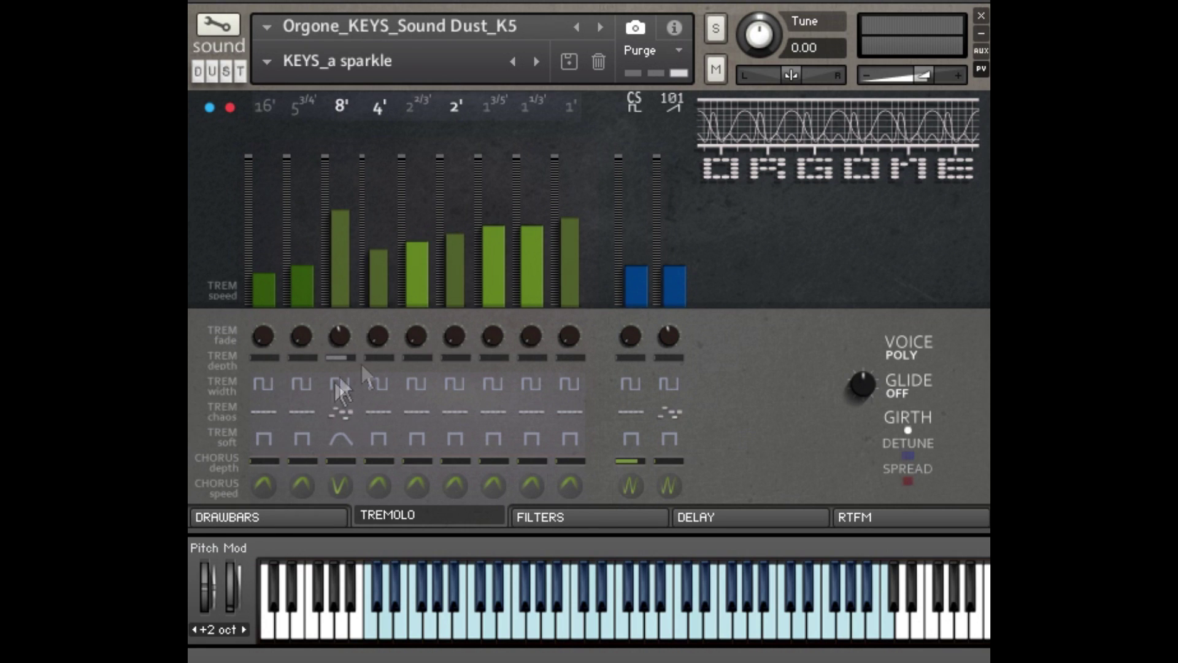
click(567, 514)
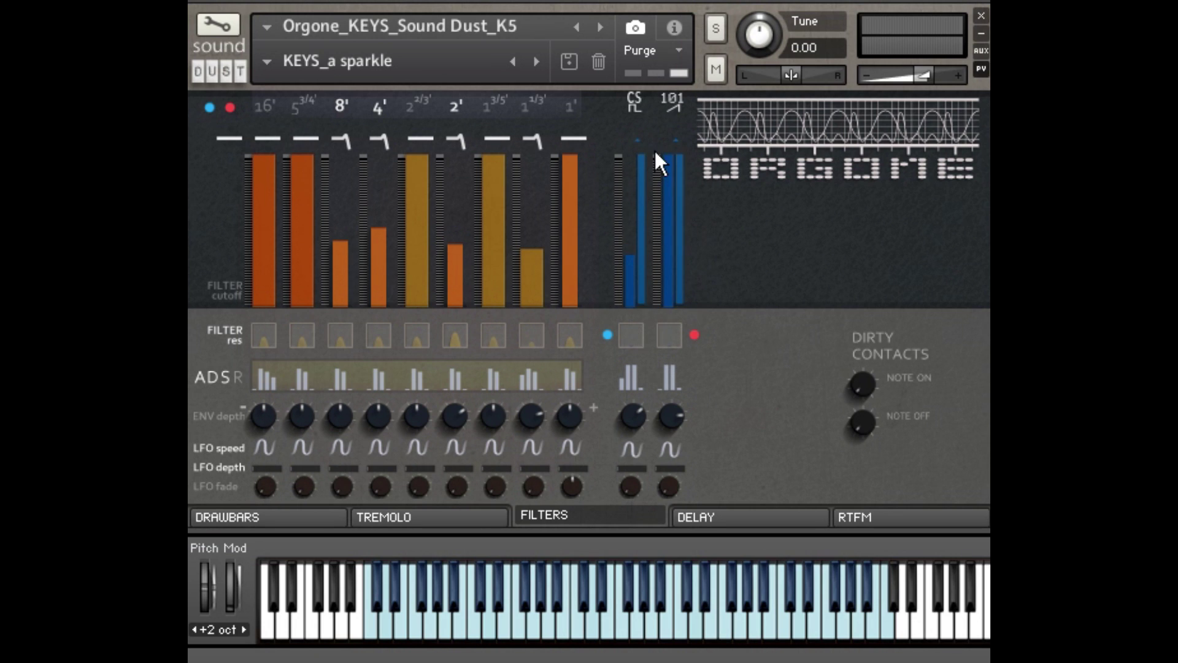
drag(646, 240, 647, 212)
click(646, 234)
click(743, 516)
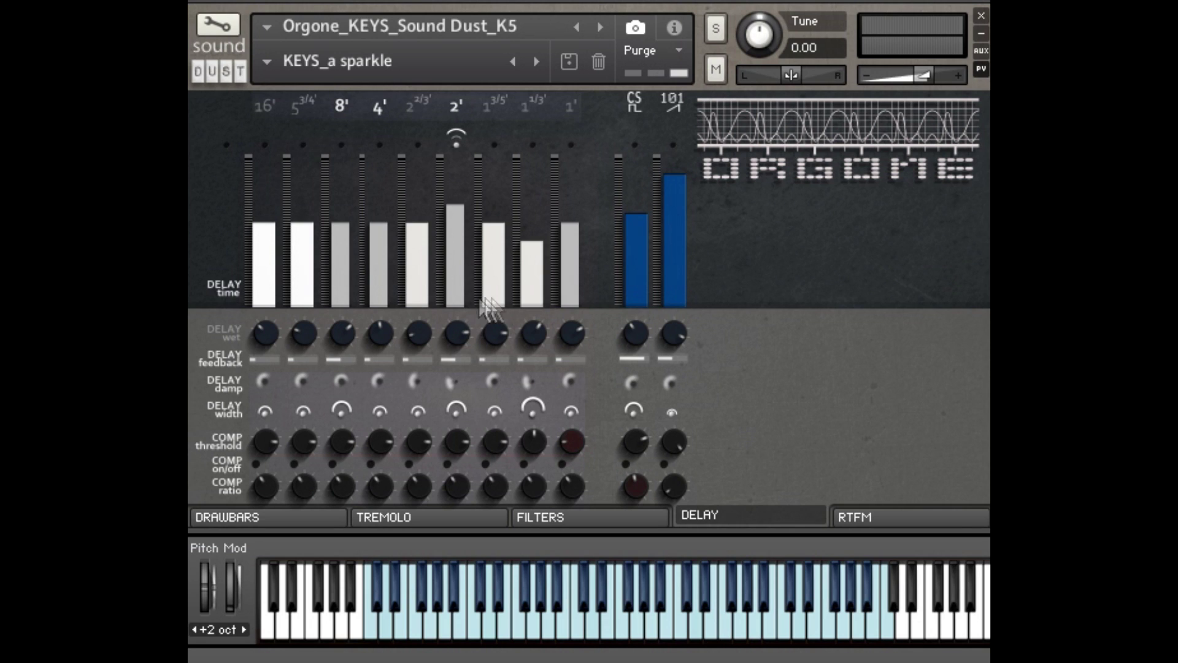
drag(307, 240, 308, 218)
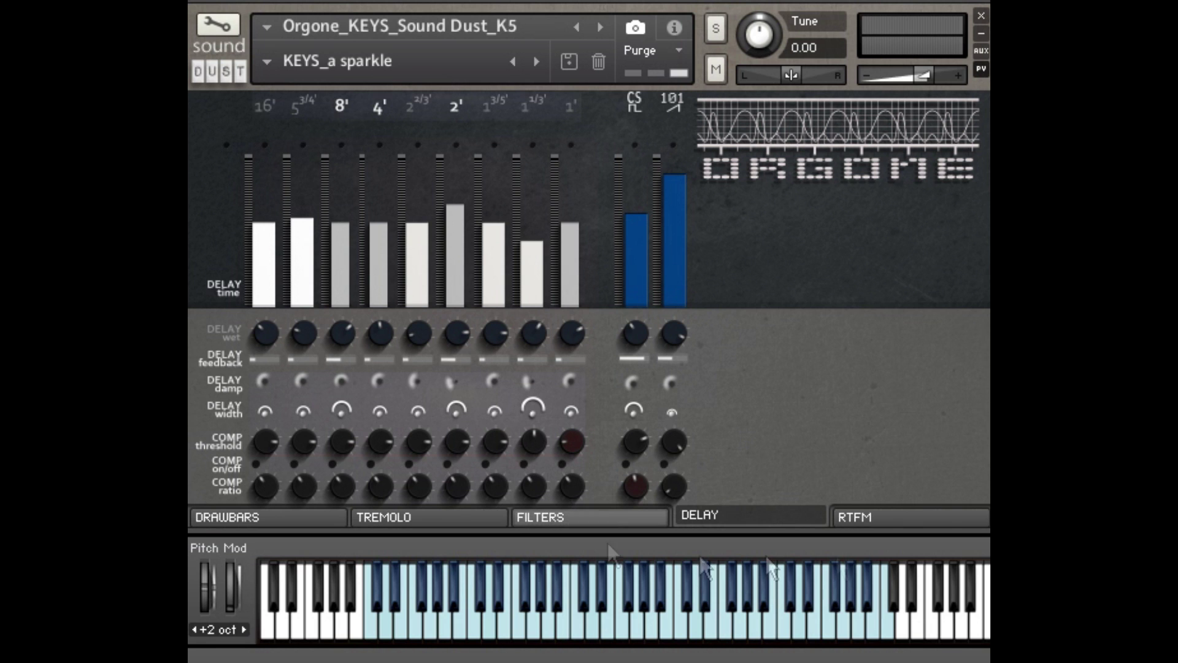
View the built-in Master Effects help overlay and return the help selector to Instructions.
click(885, 517)
click(928, 203)
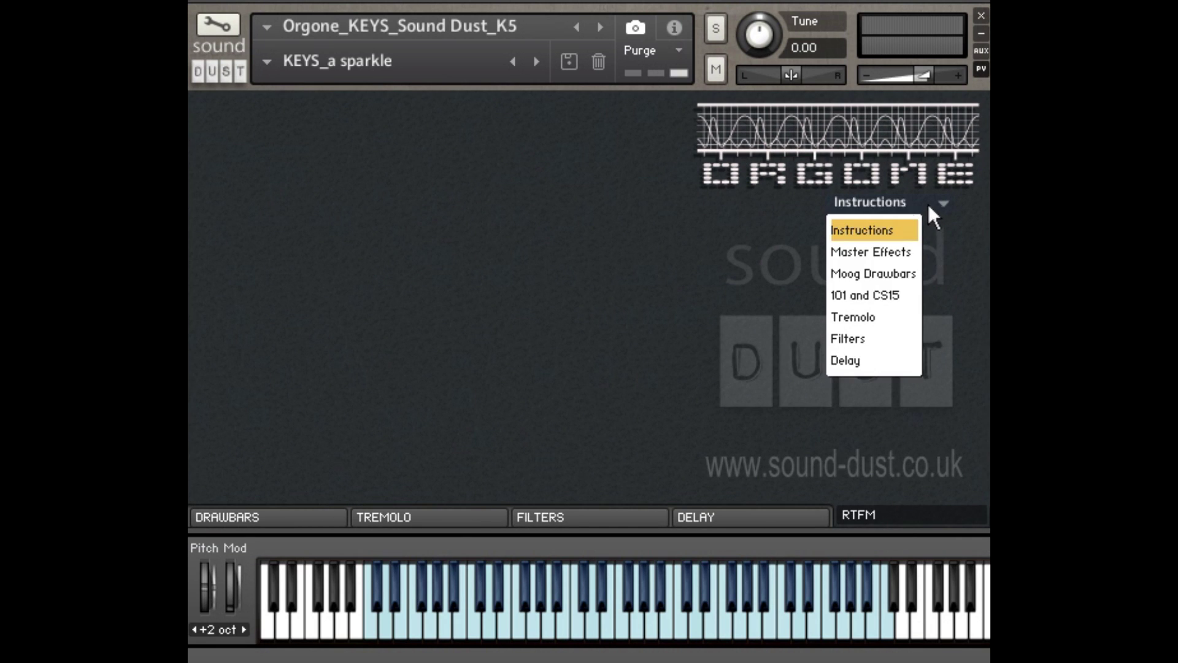
click(867, 251)
click(922, 201)
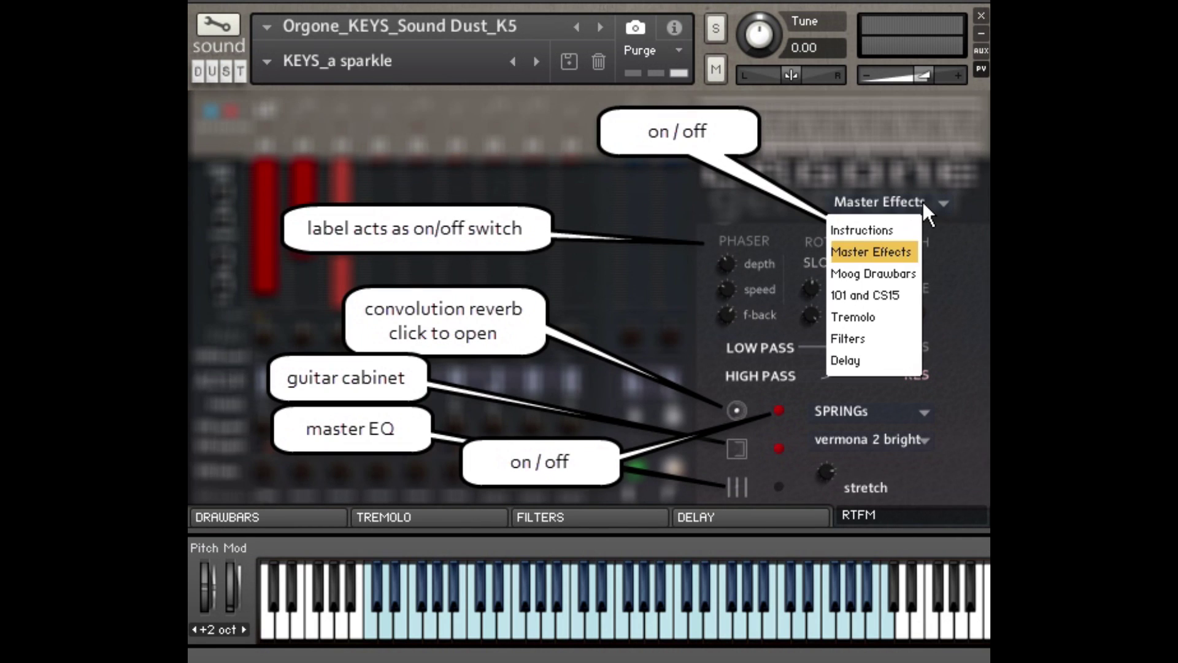
click(866, 230)
Examine the guitar cabinet and master EQ settings beside the drawbars, ending at the convolution reverb settings.
click(284, 518)
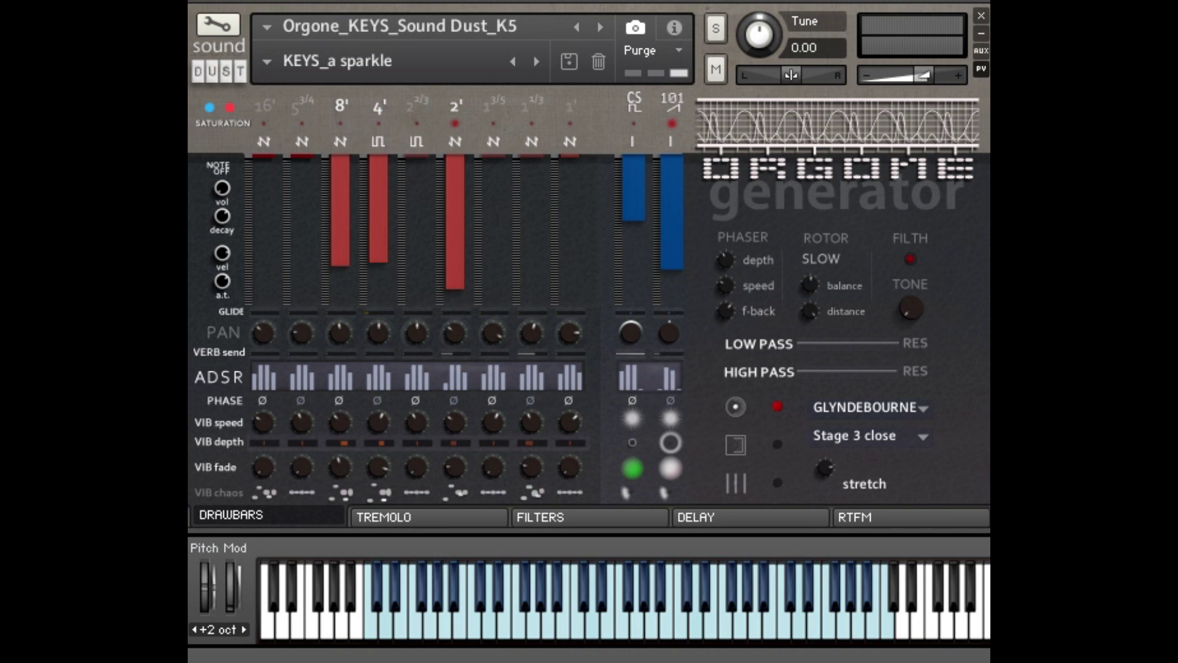
click(735, 445)
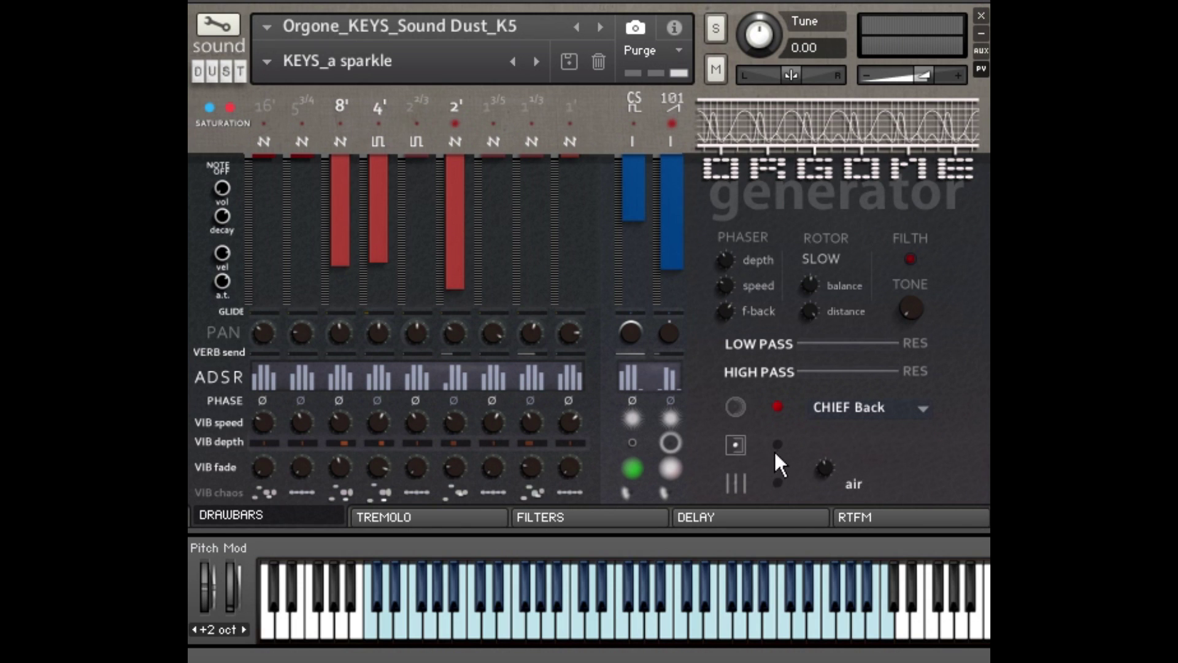
click(736, 483)
click(735, 406)
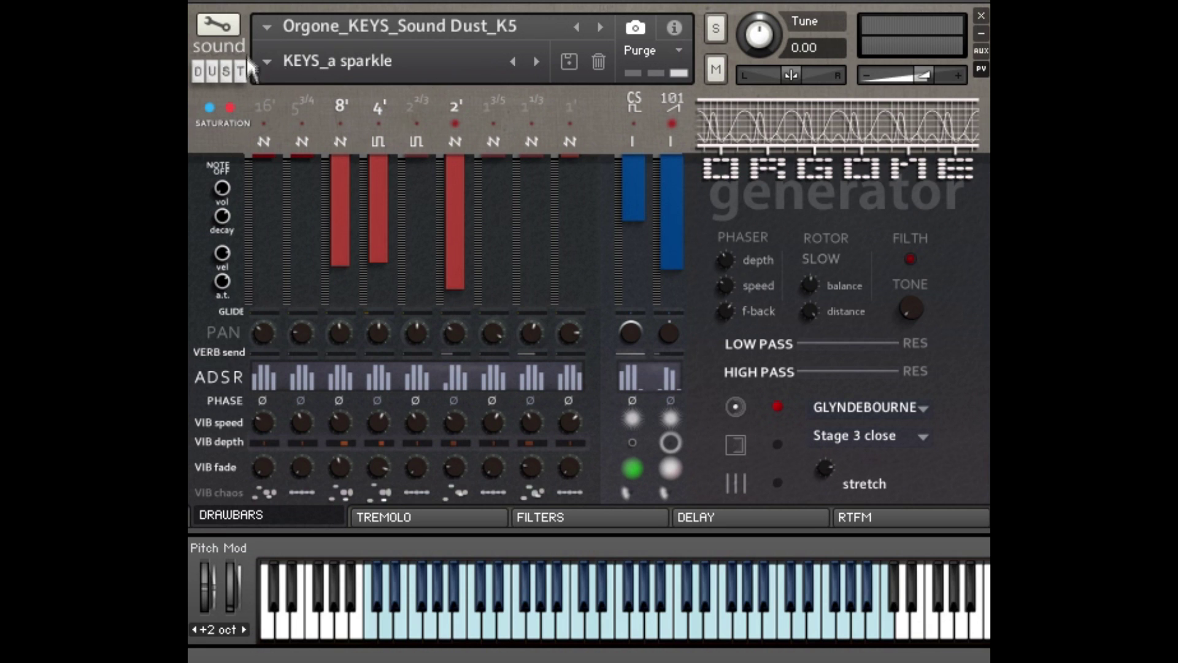
Reload the KEYS_a sparkle snapshot, and audition KEYS_bad reception after it.
click(268, 60)
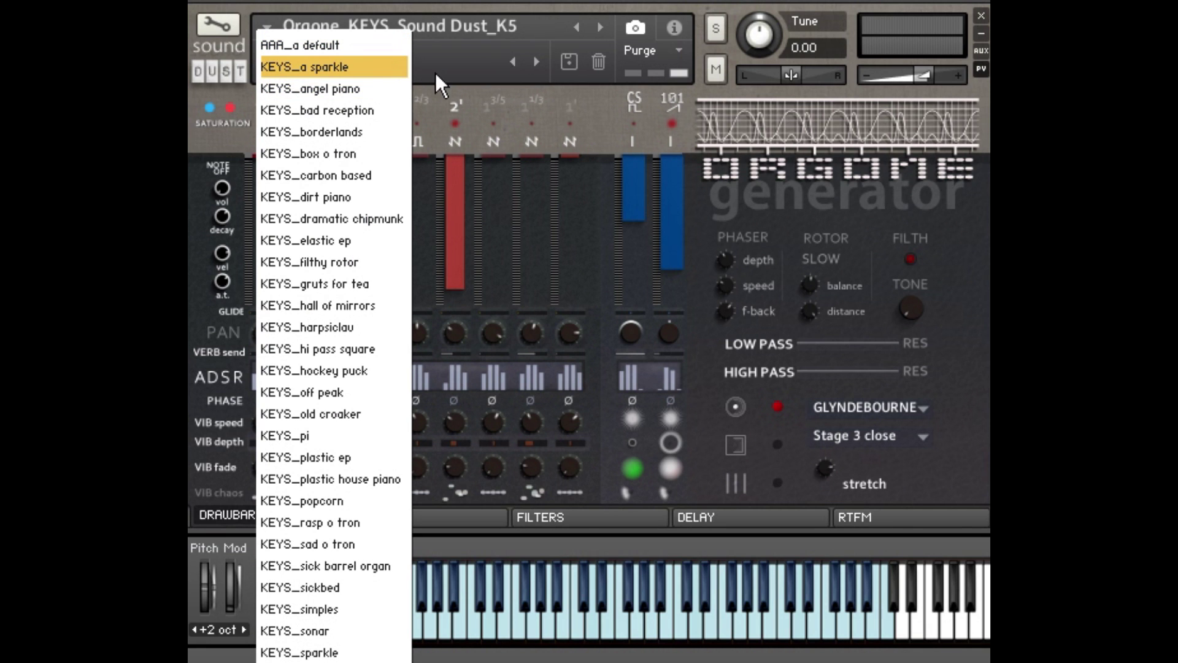
click(344, 70)
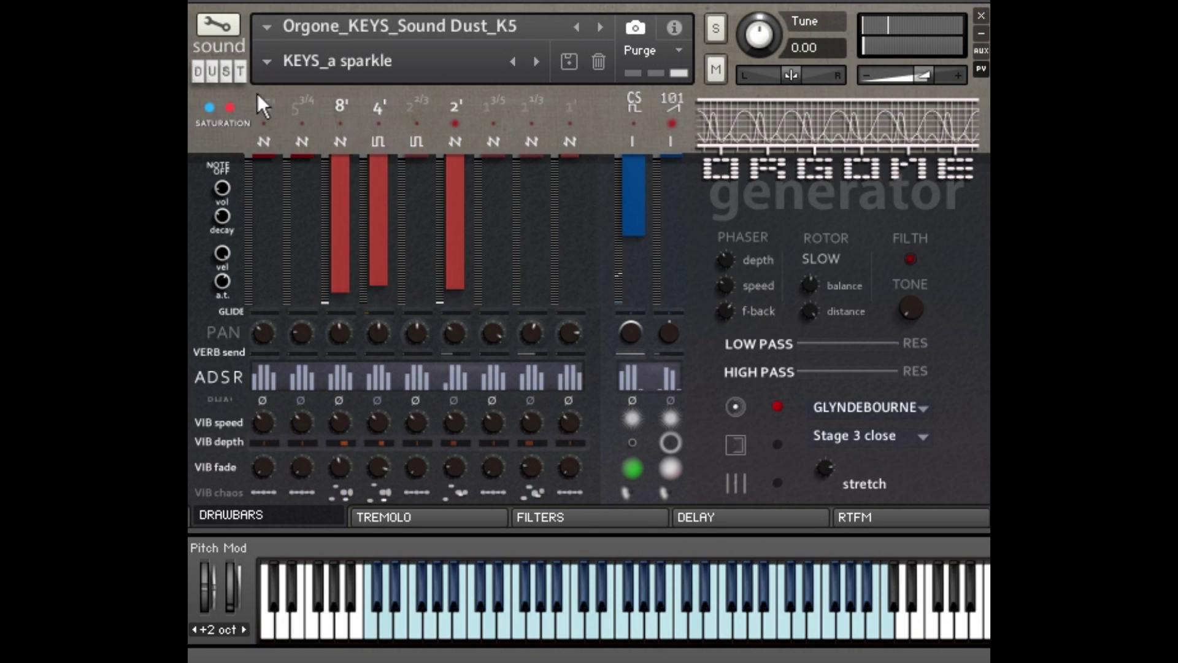
click(274, 57)
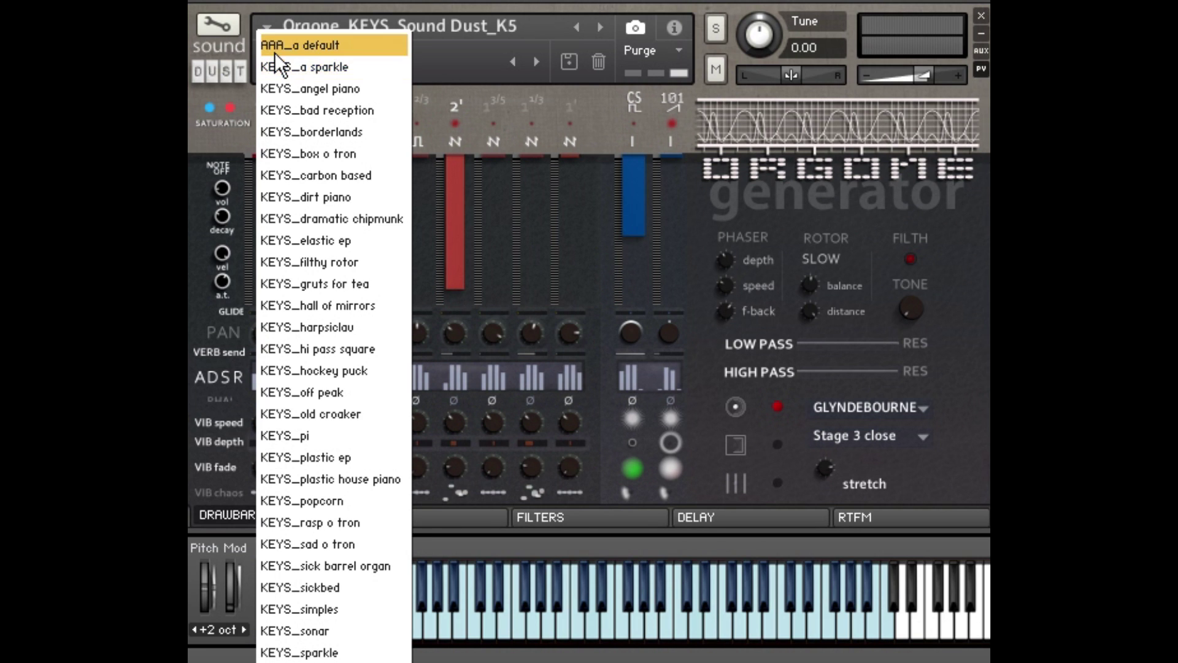
click(329, 108)
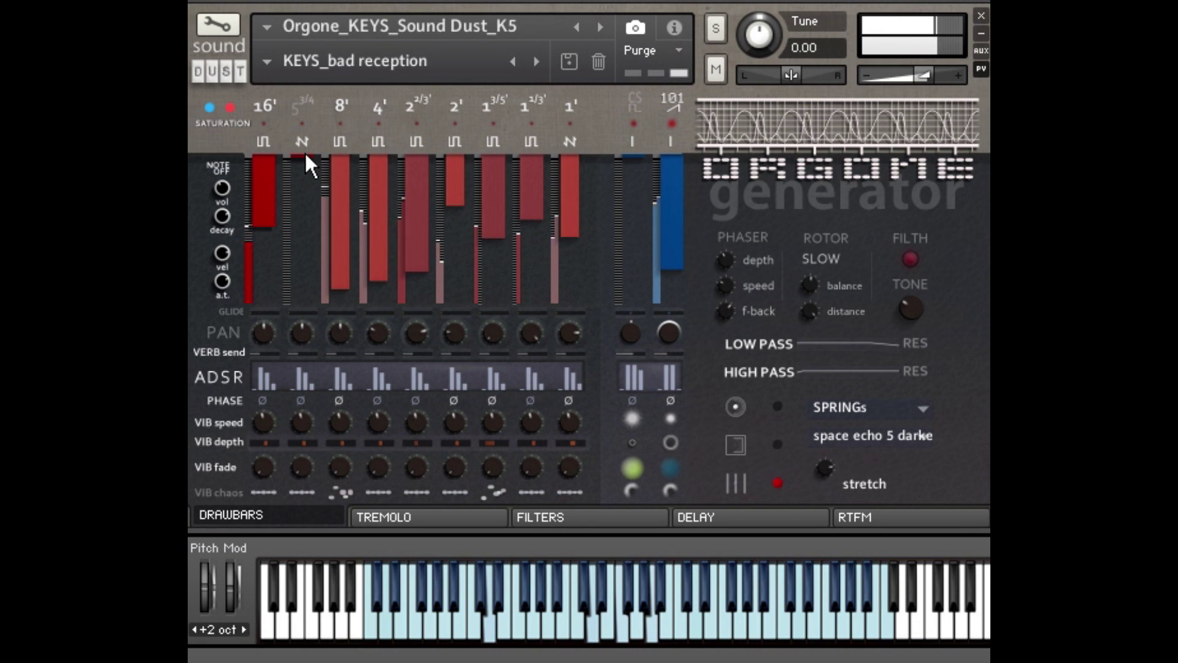
Audition the KEYS_borderlands and KEYS_gruts for tea snapshots.
click(270, 63)
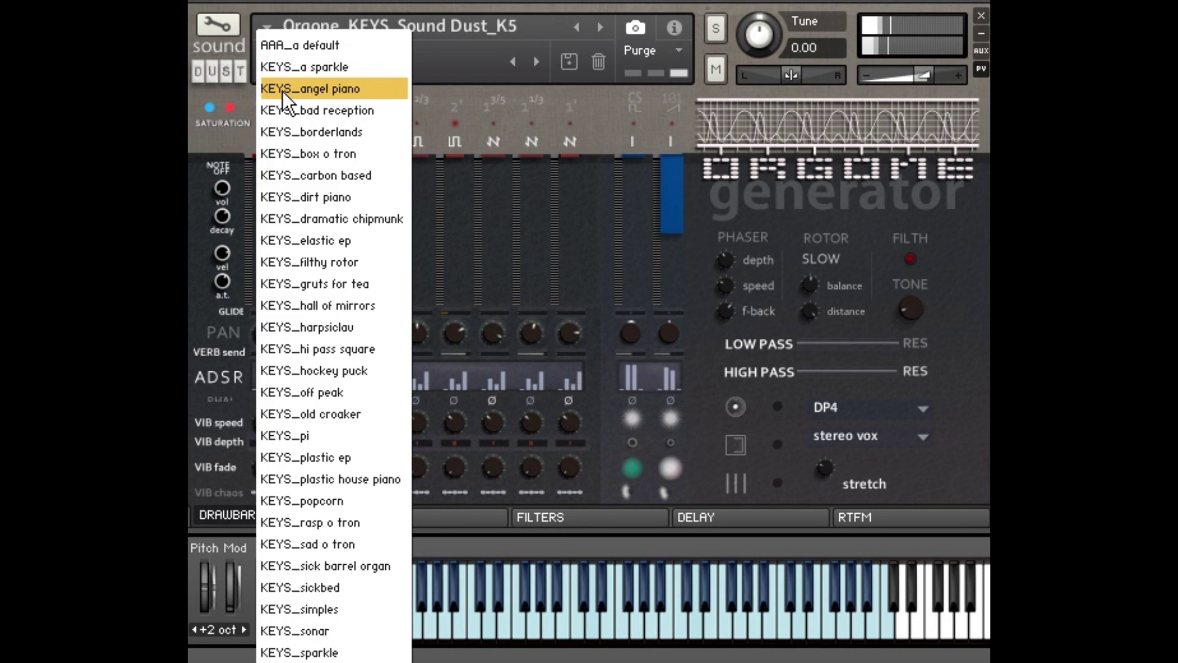
click(350, 132)
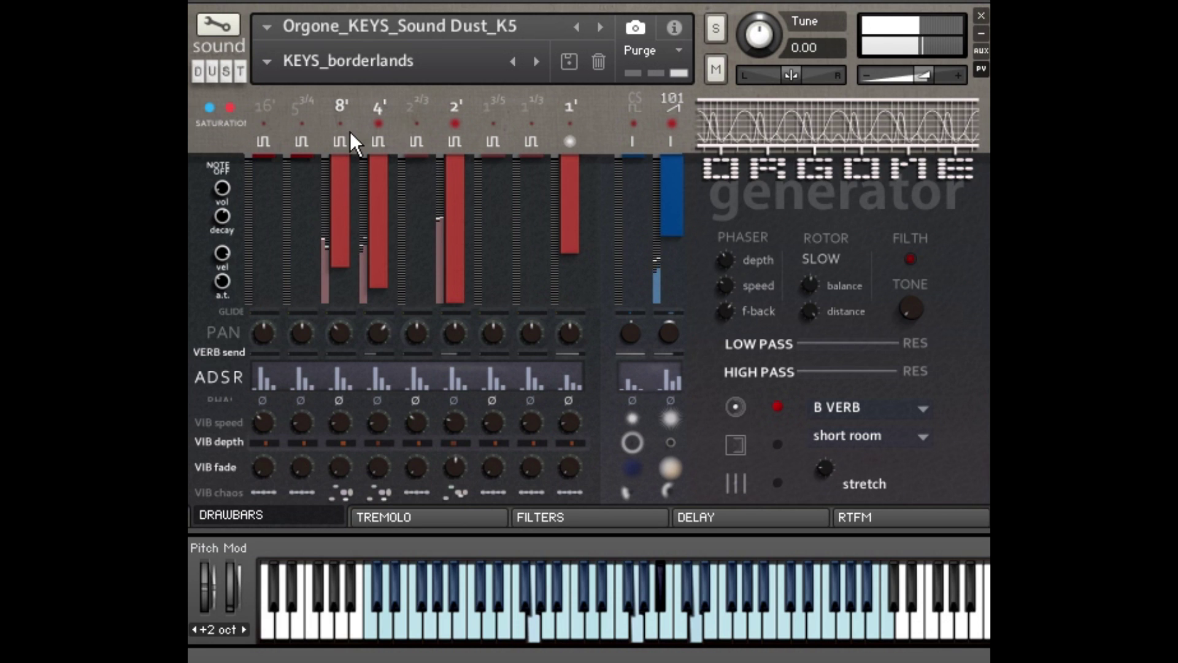
click(352, 440)
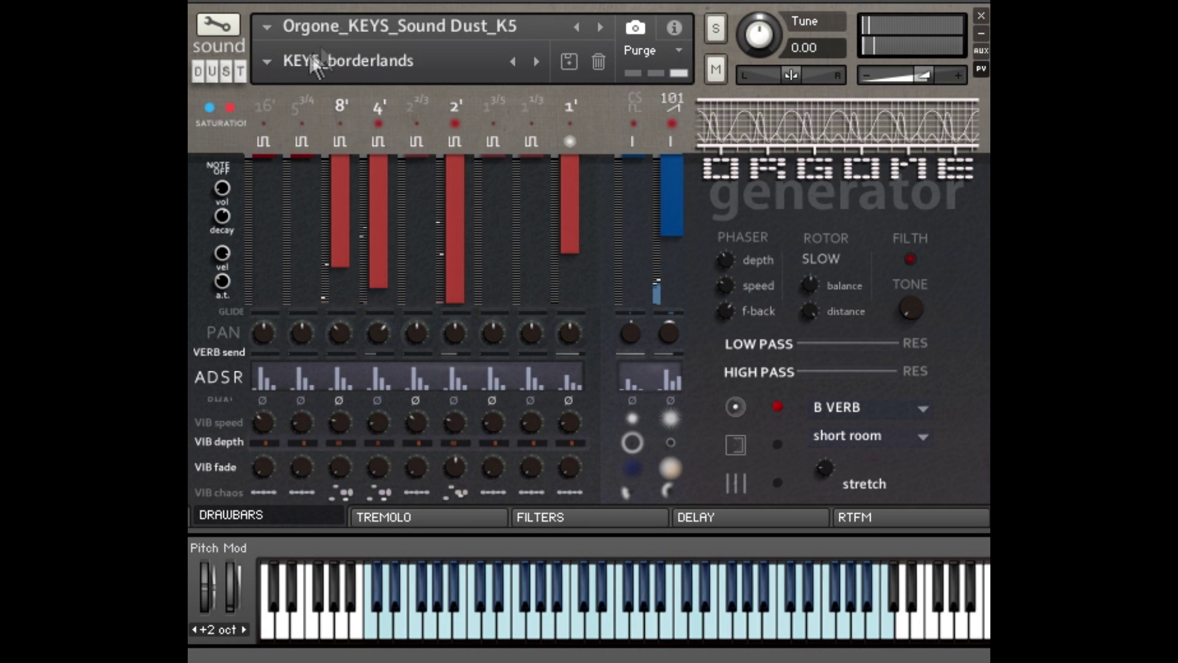
click(266, 62)
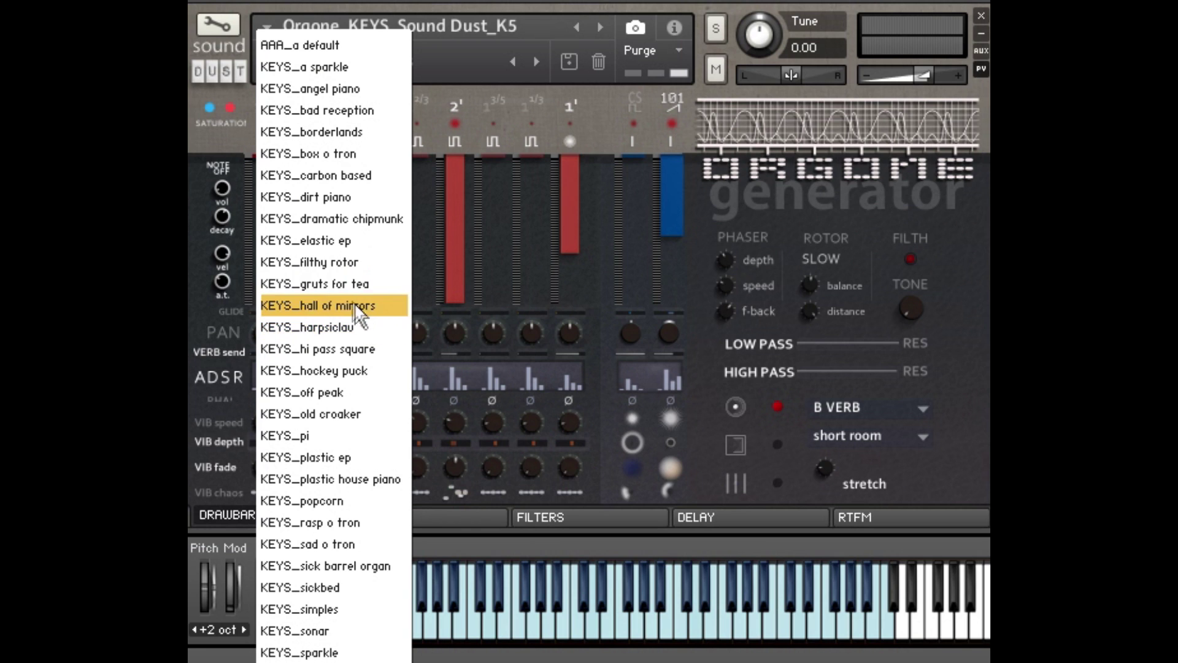
click(353, 283)
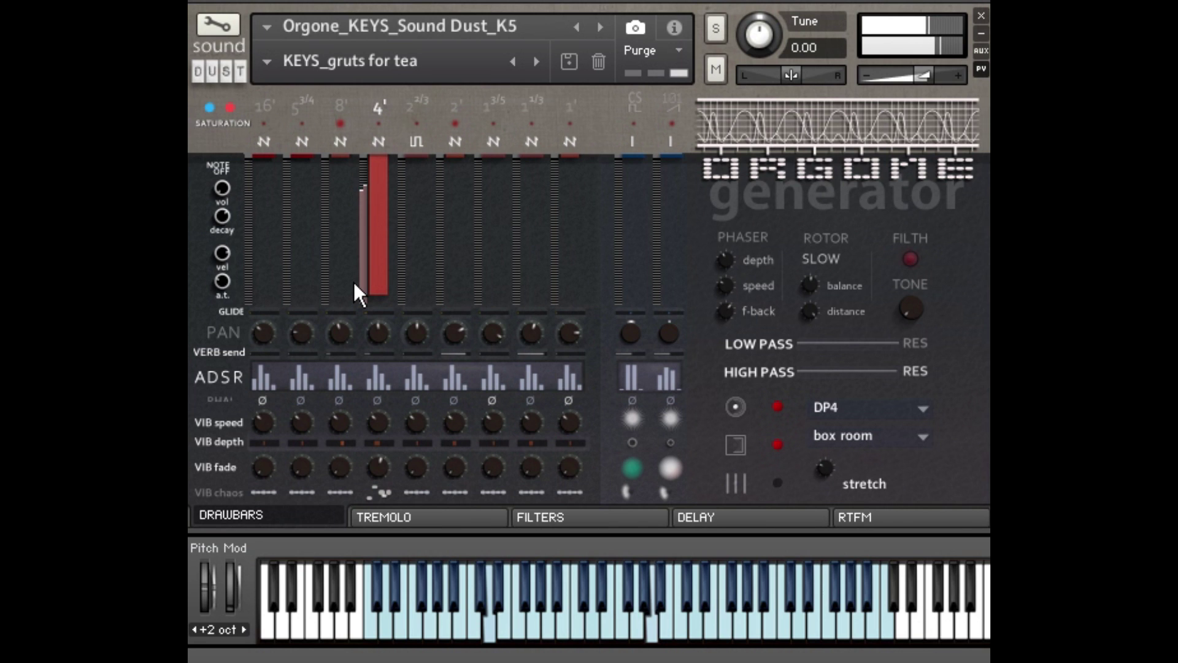
Audition the KEYS_harpsiclav and KEYS_plastic house piano snapshots.
click(269, 59)
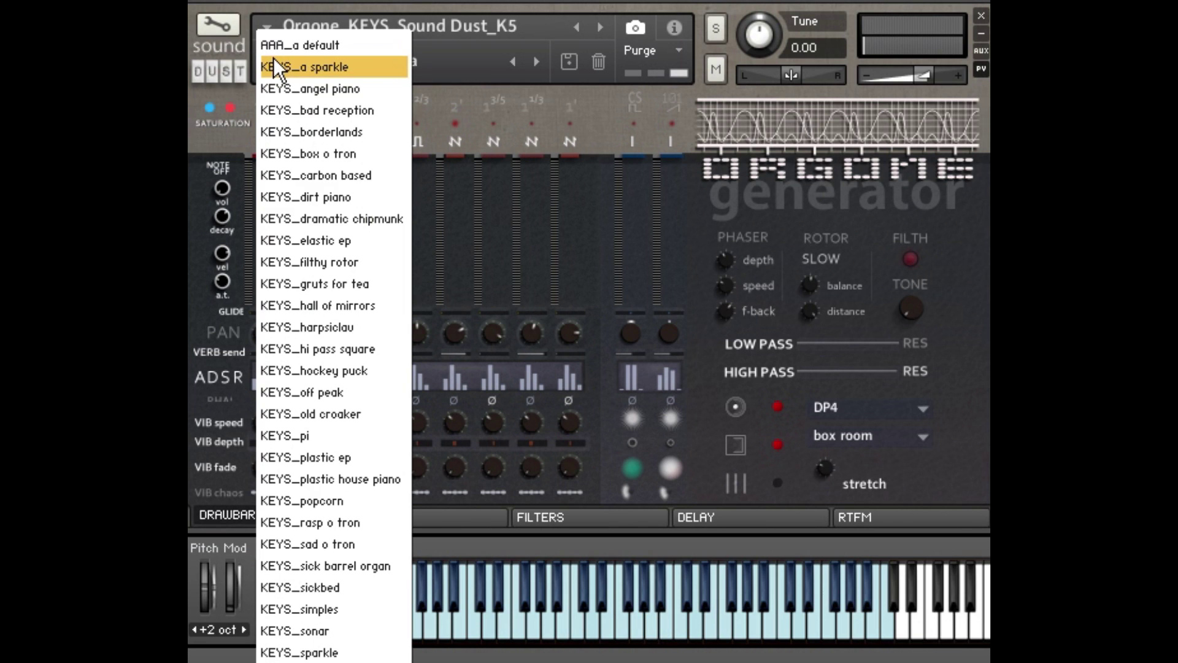
click(356, 325)
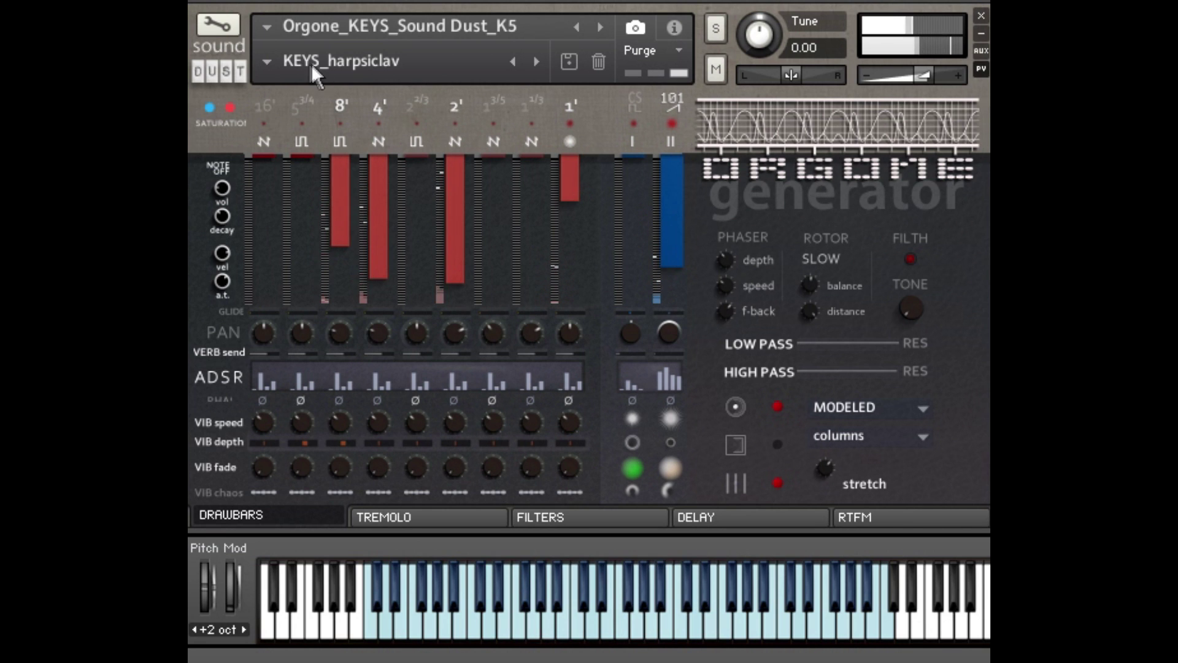
click(267, 61)
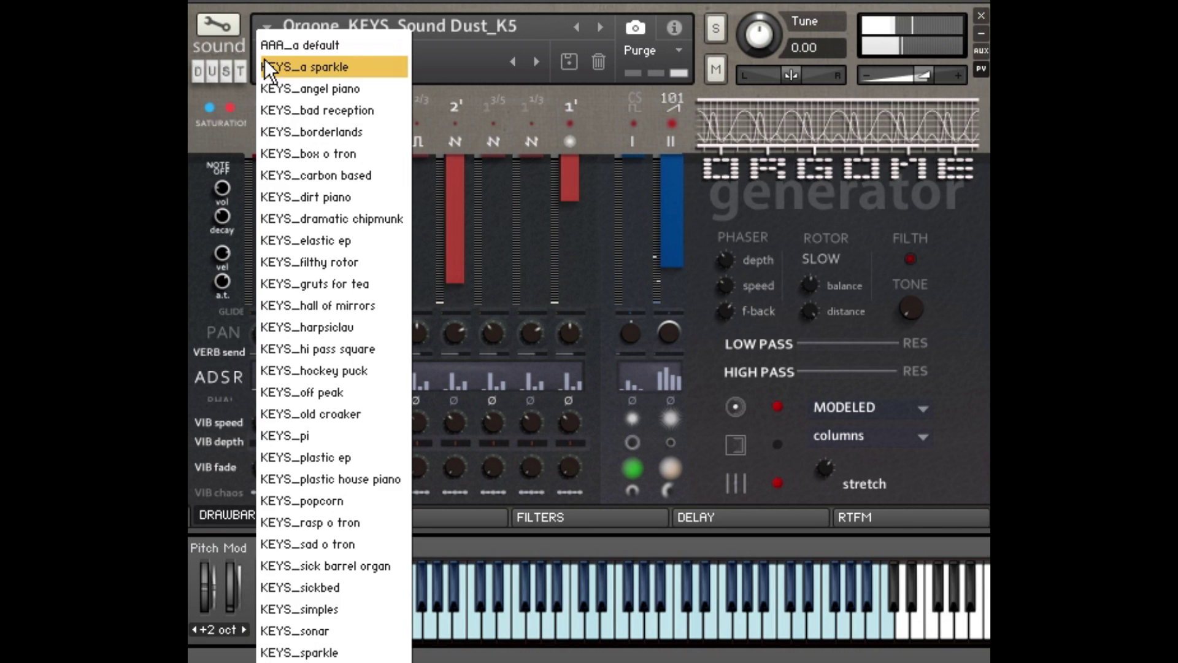
click(354, 479)
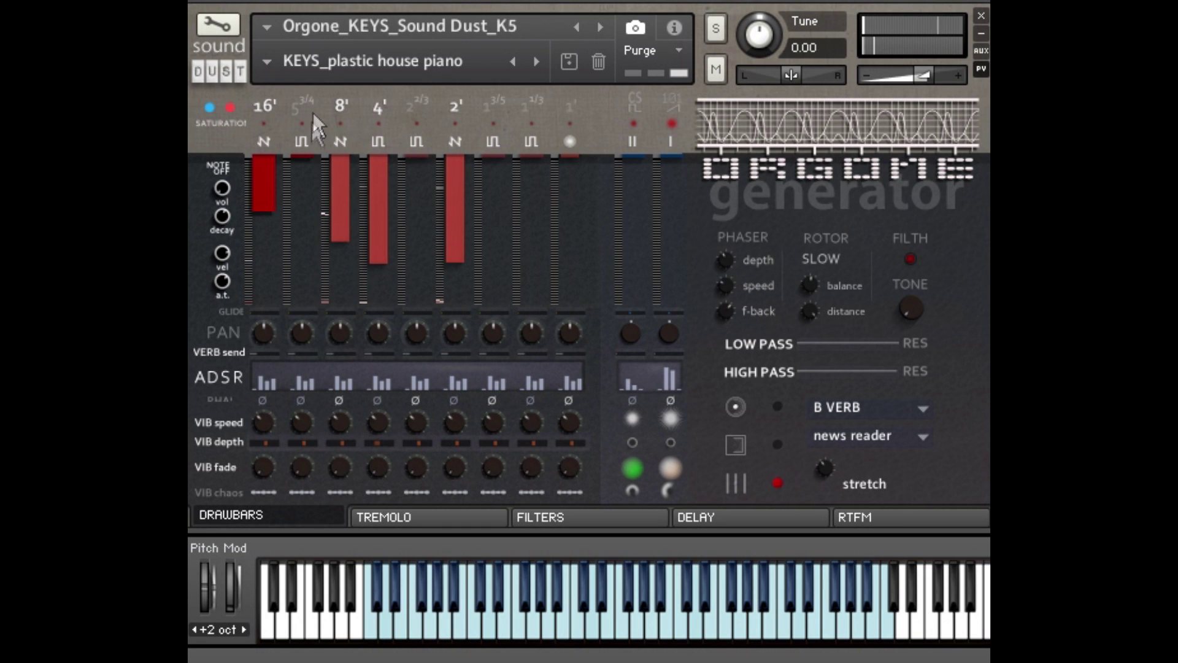
Audition the KEYS_simples snapshot and load the KEYS_vegetotherapy snapshot.
click(267, 66)
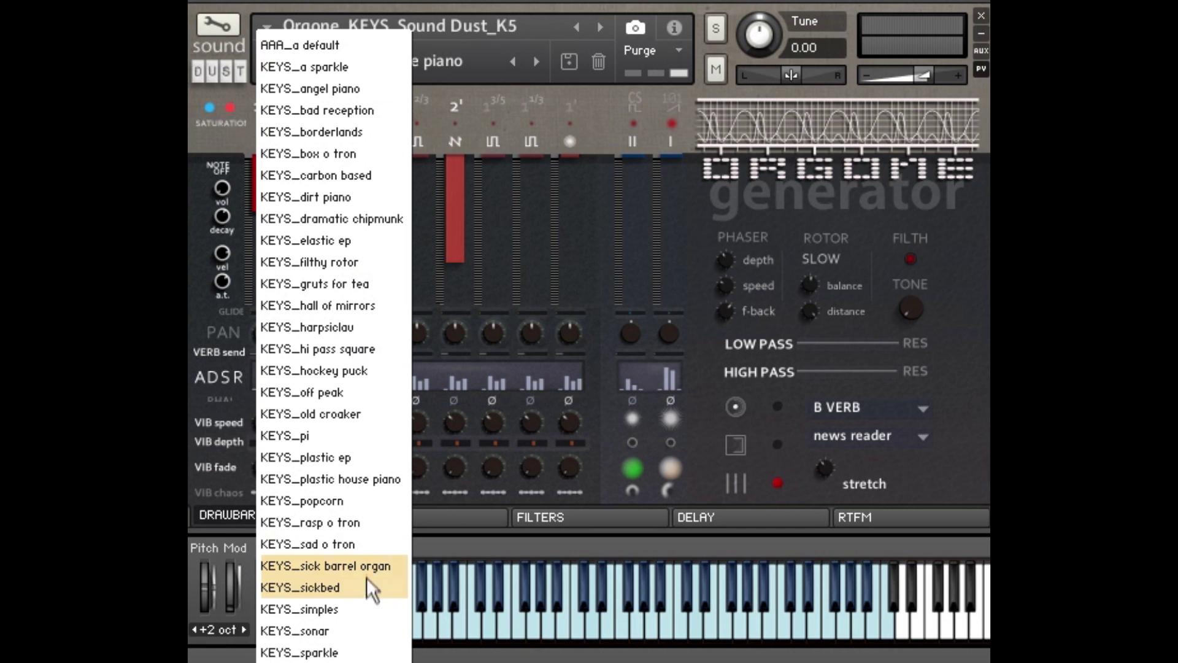
click(347, 614)
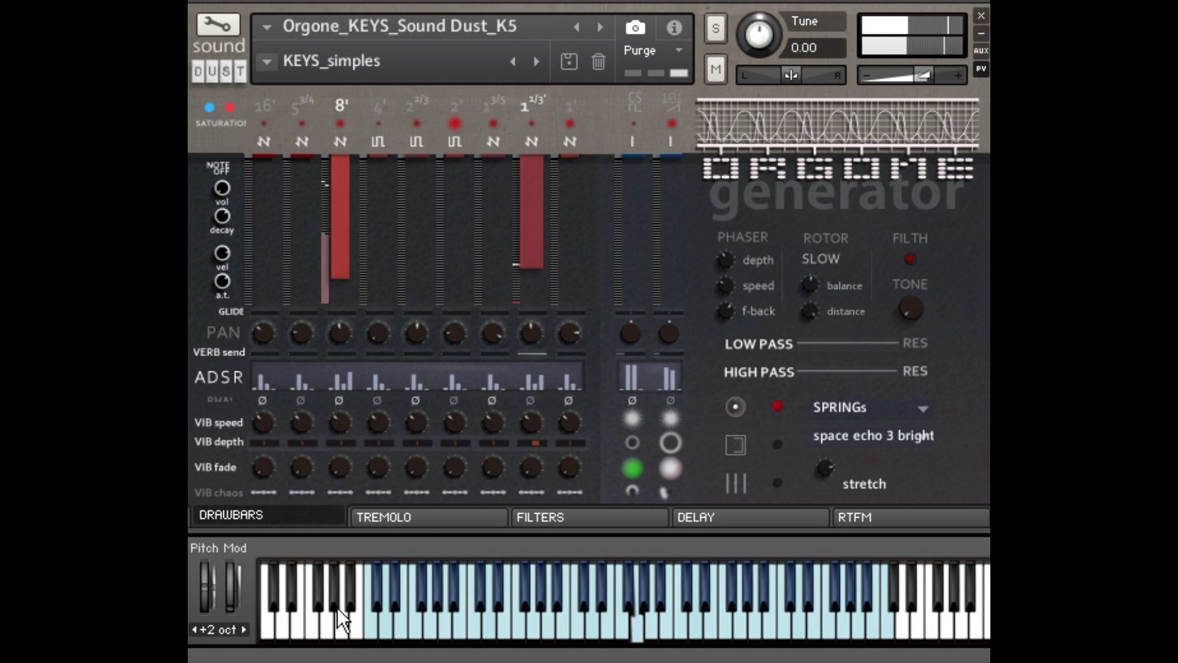
click(268, 63)
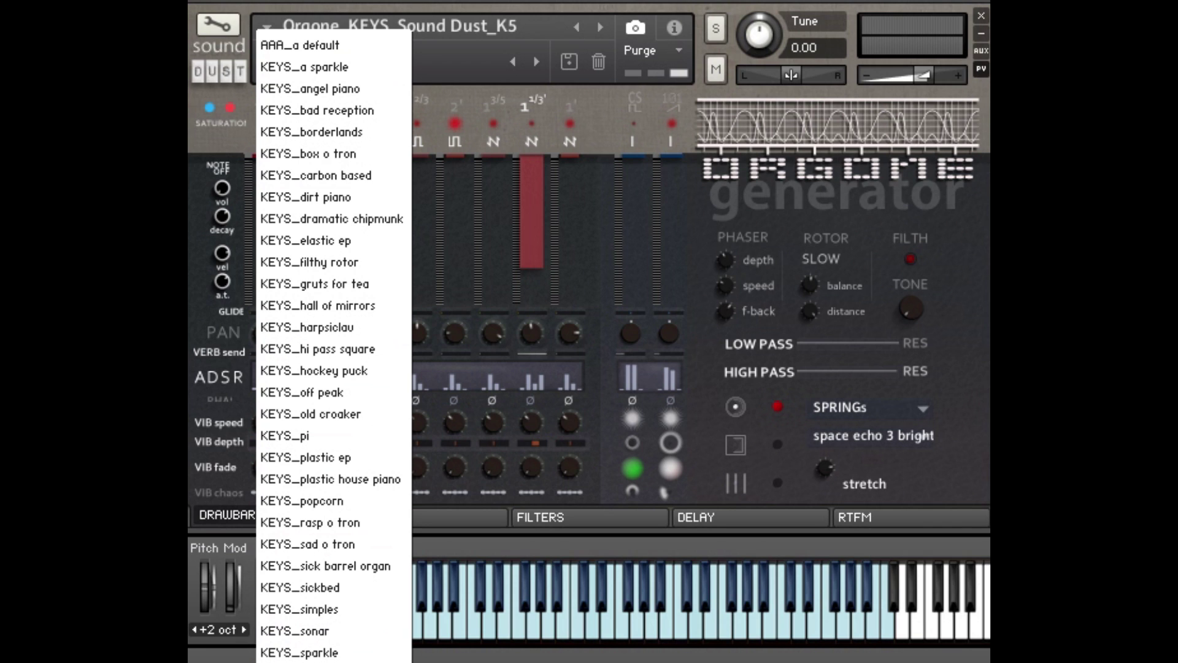
key(Return)
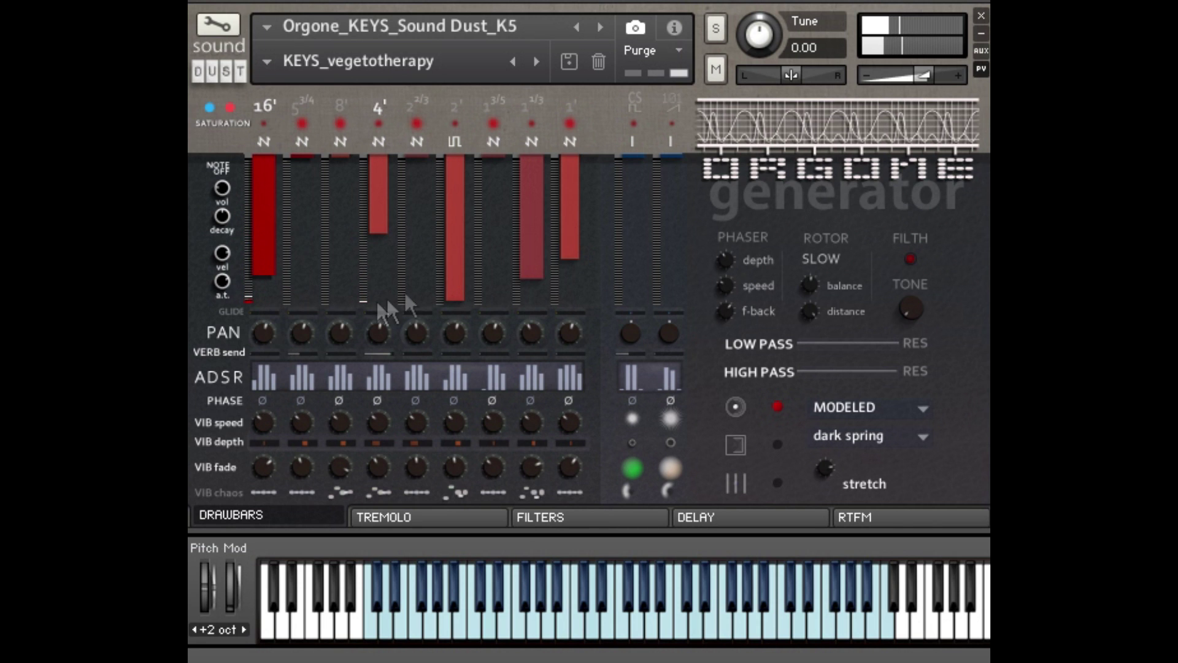
Increase the tremolo speed and tremolo depth of the 4' drawbar.
click(416, 520)
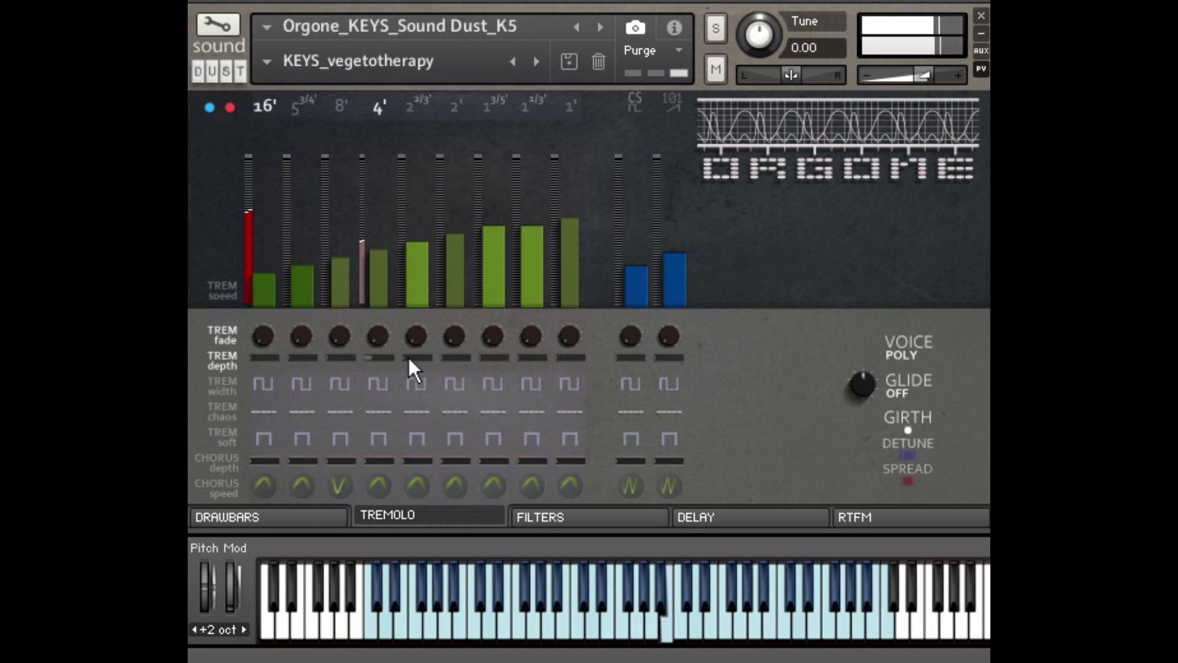
drag(381, 249, 382, 212)
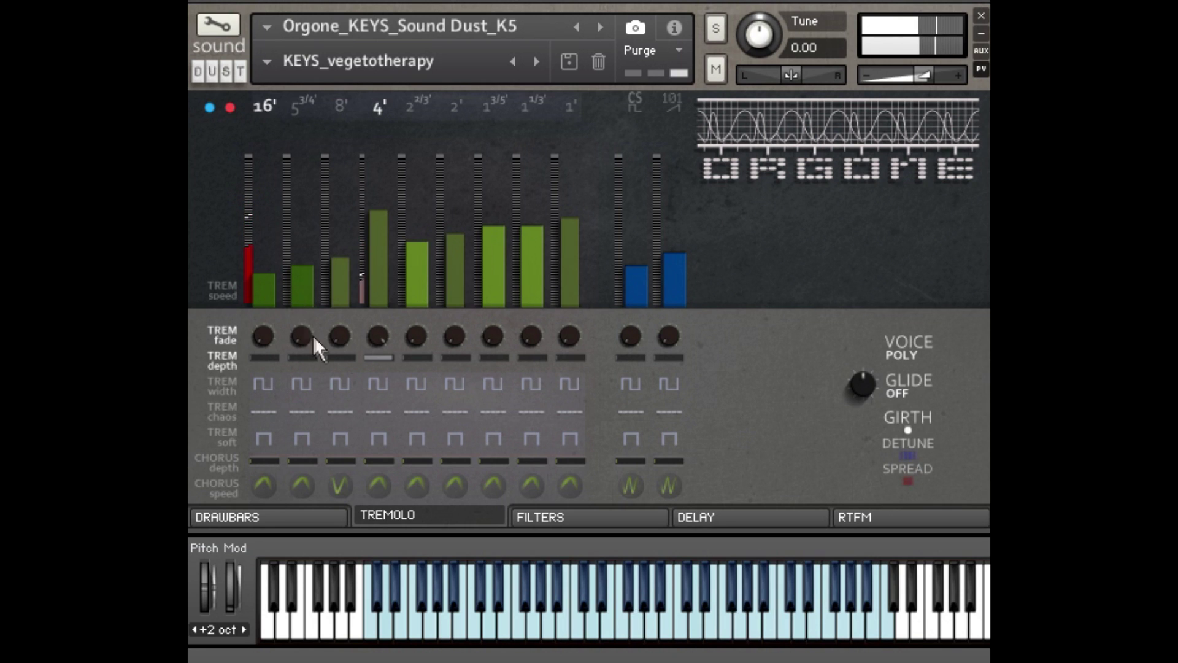
click(383, 387)
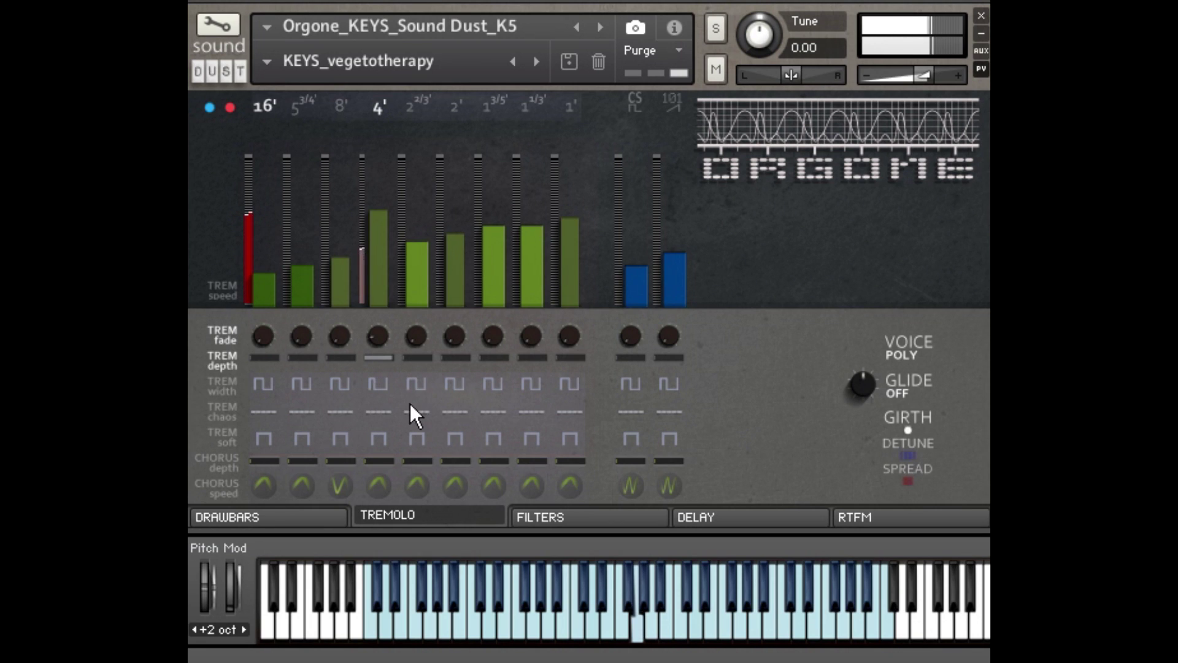
Increase the tremolo chaos of the 4' drawbar, mute the 16' drawbar, and soften the 4' tremolo shape.
drag(382, 417, 390, 386)
click(260, 106)
click(378, 438)
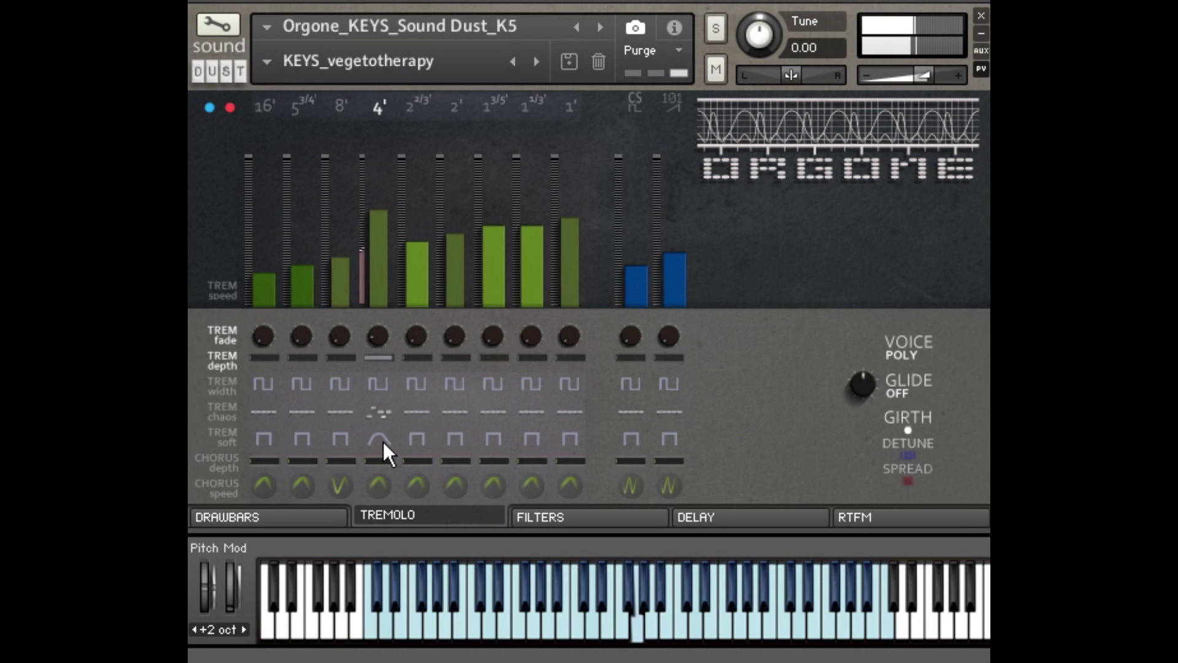
Return the 4' drawbar's tremolo to its hard square shape and adjust its tremolo chaos and chorus depth.
click(382, 439)
click(377, 410)
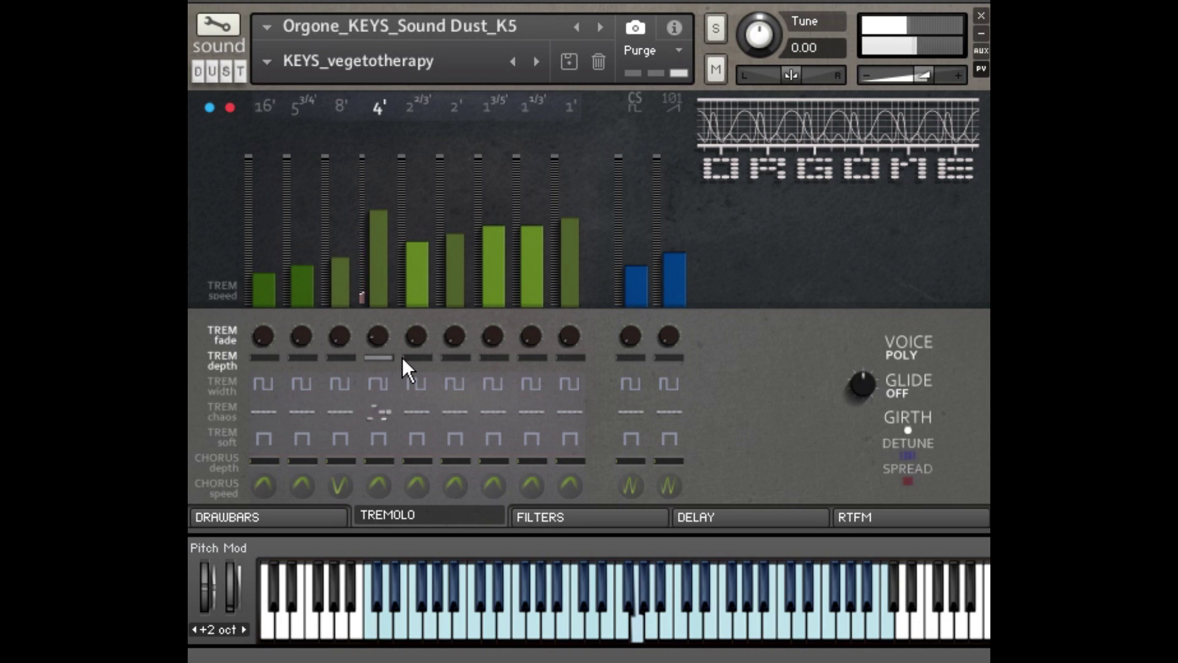
click(371, 460)
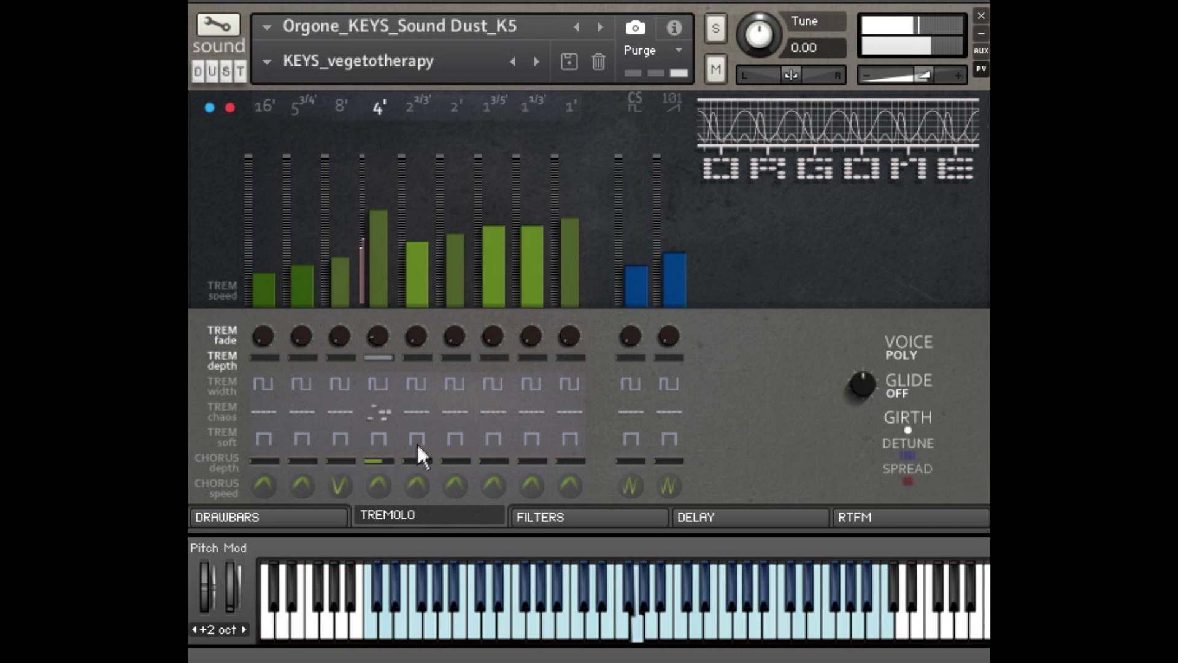
click(391, 461)
Increase the vibrato speed and adjust the vibrato depth of the 4' drawbar.
click(264, 514)
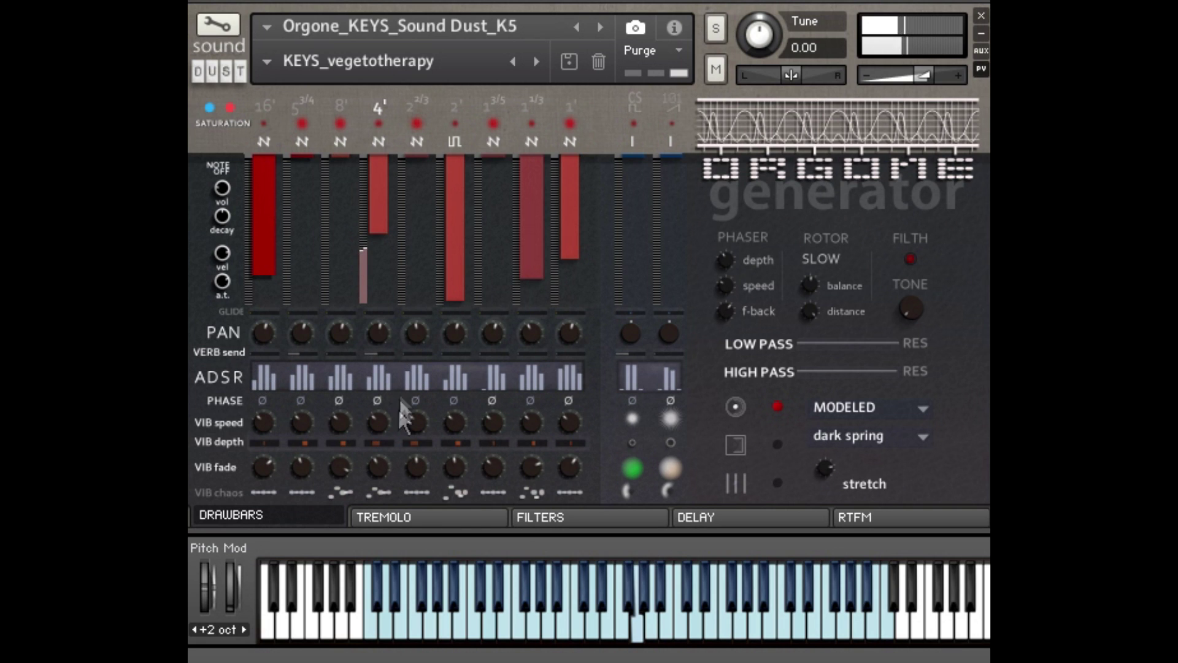
drag(381, 408, 385, 393)
mouse_move(384, 440)
mouse_down()
mouse_move(418, 433)
mouse_move(406, 437)
mouse_up()
Raise the 4' drawbar's filter cutoff, add faster filter LFO modulation, and make its filter envelope depth negative.
click(572, 507)
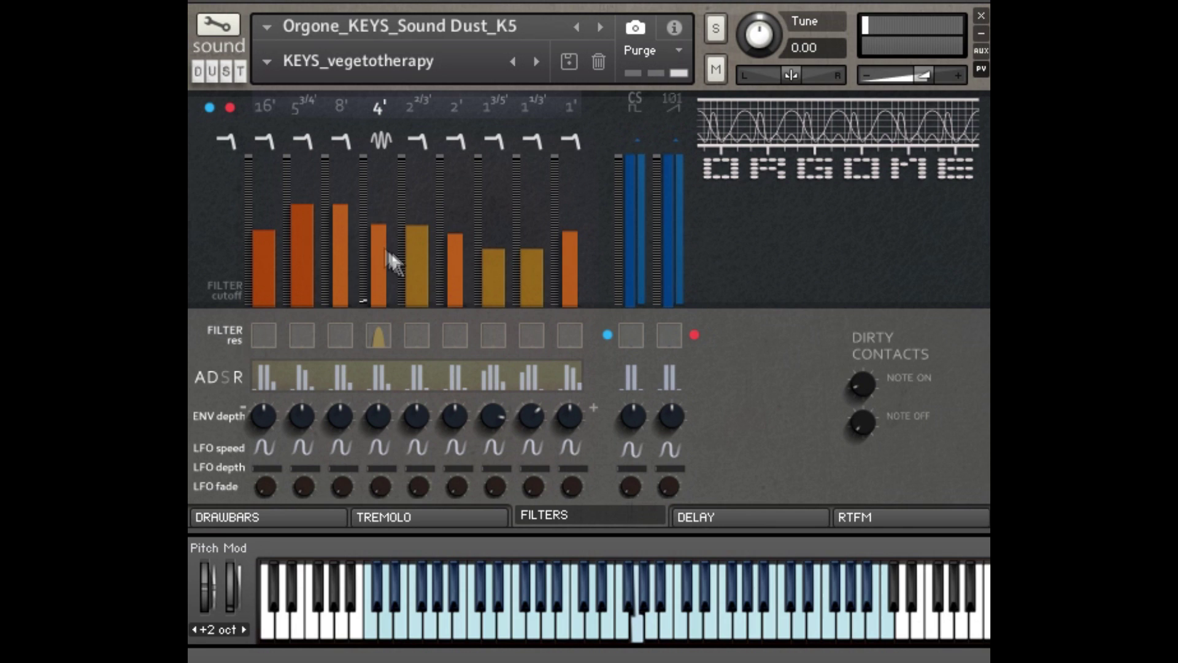
drag(378, 279, 380, 203)
drag(405, 477, 415, 370)
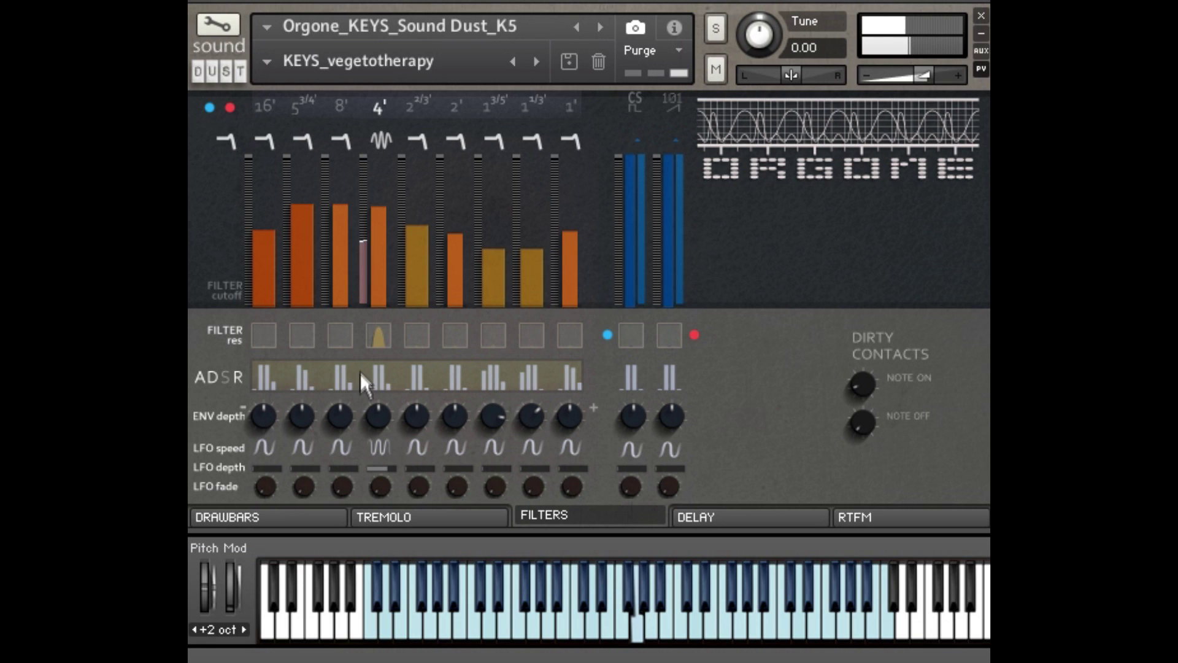
drag(378, 412, 379, 430)
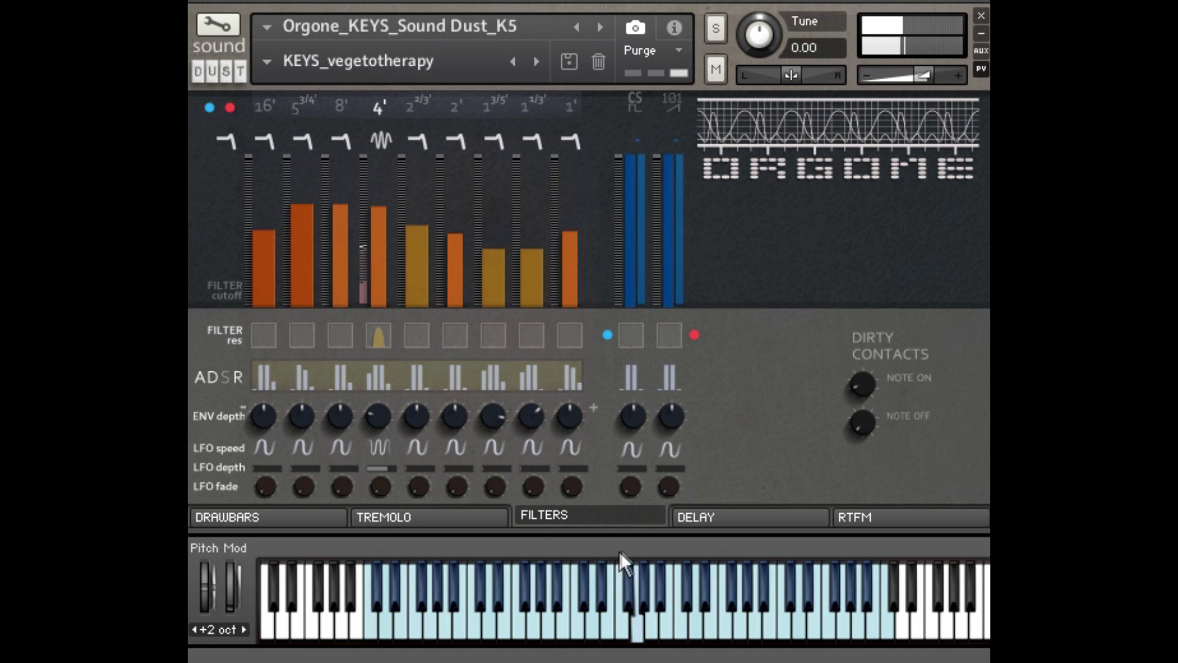
Switch on the 4' drawbar's toggle on the delay page and raise its delay time and wet level.
click(687, 517)
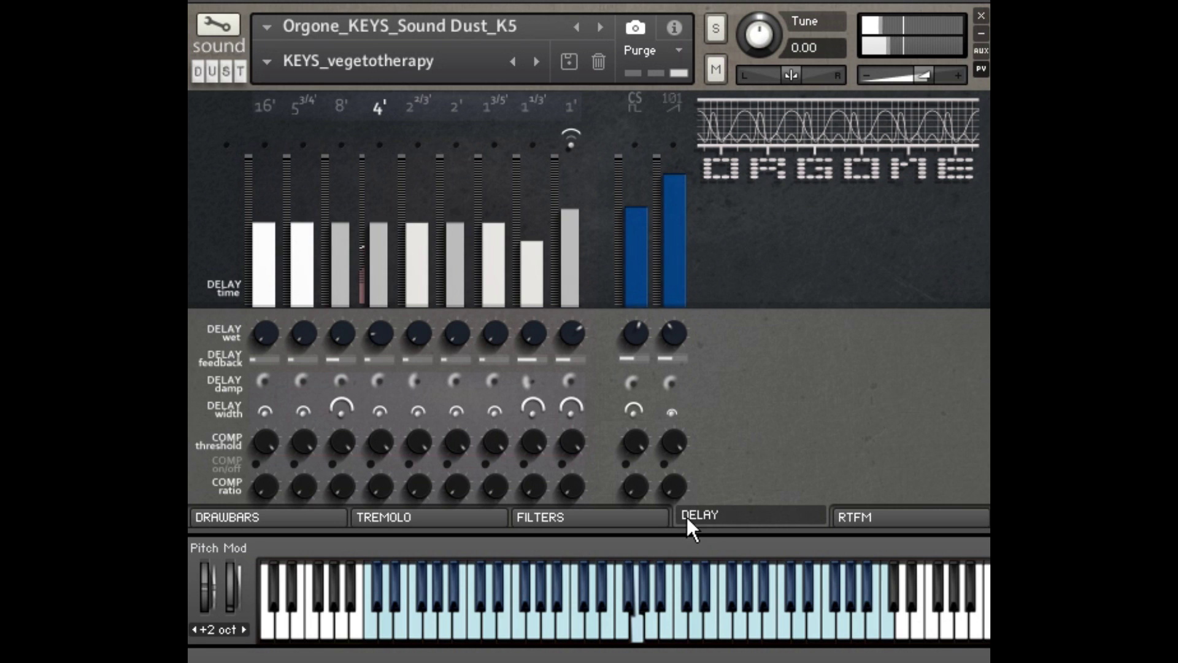
click(380, 145)
drag(376, 231, 403, 175)
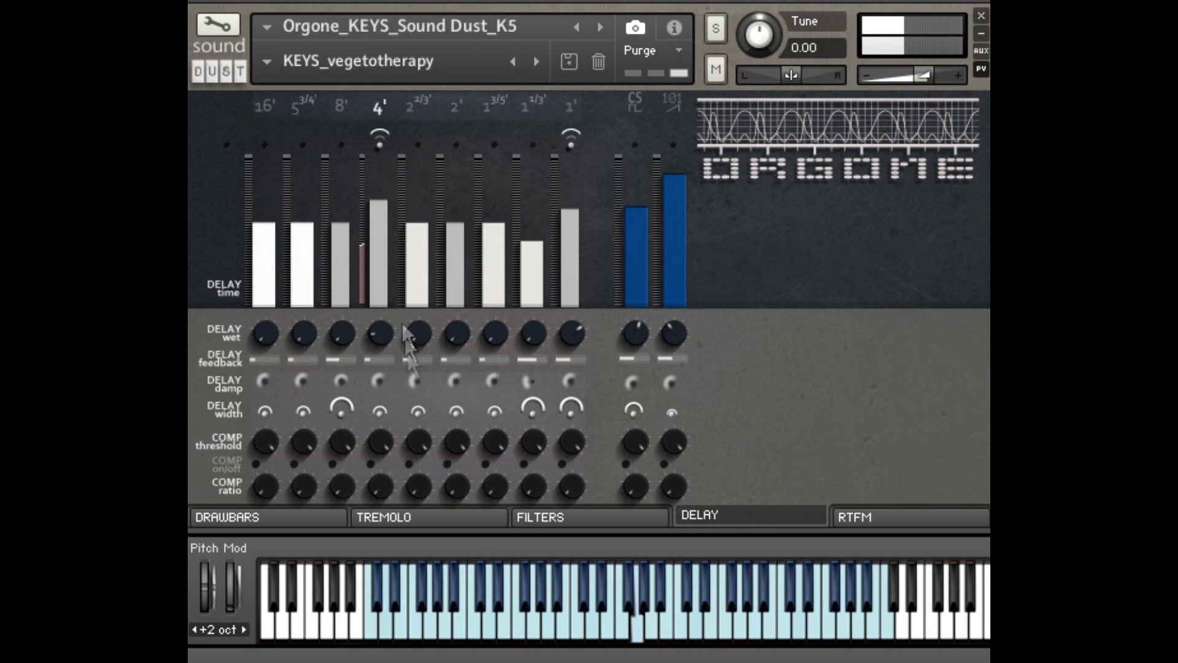
drag(380, 330, 402, 216)
Increase the 4' drawbar's delay feedback and width, readjust its delay time, and turn on its compressor.
mouse_move(368, 368)
mouse_down()
mouse_move(403, 371)
mouse_move(381, 373)
mouse_up()
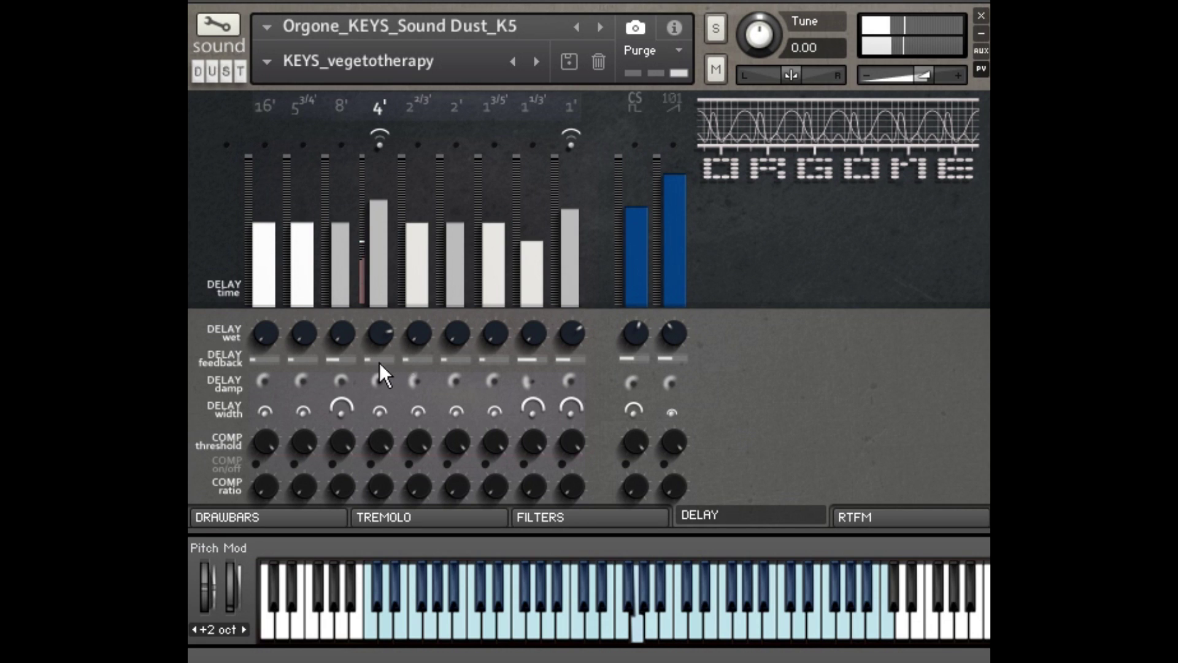
drag(381, 417, 368, 518)
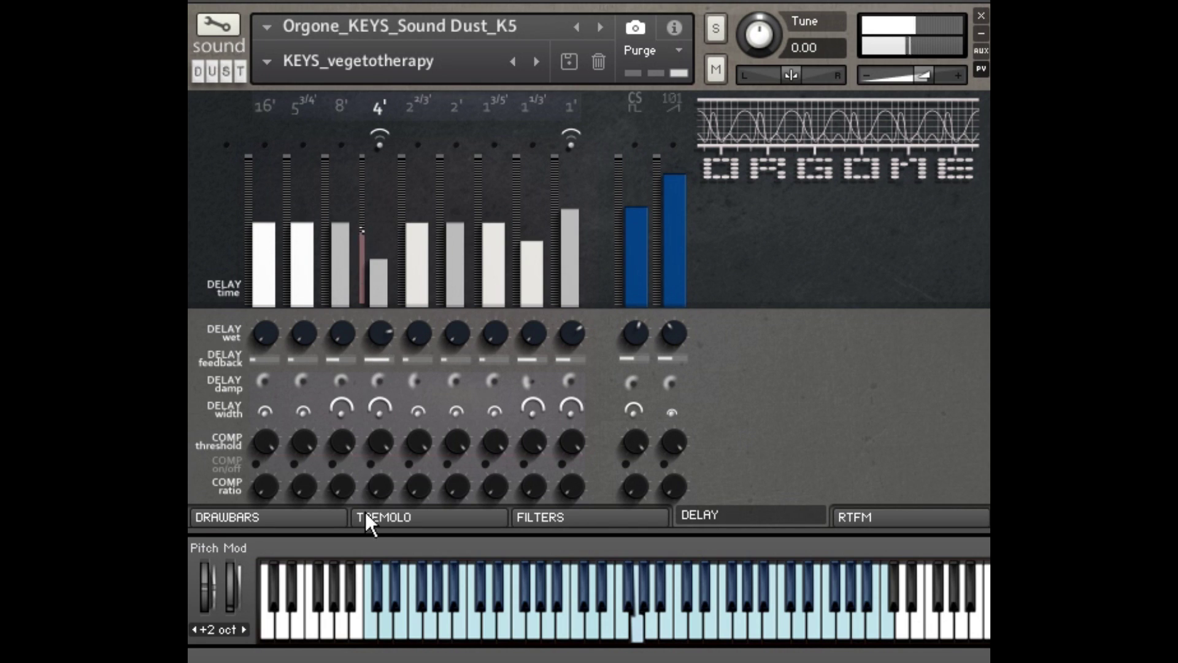
drag(381, 307, 405, 126)
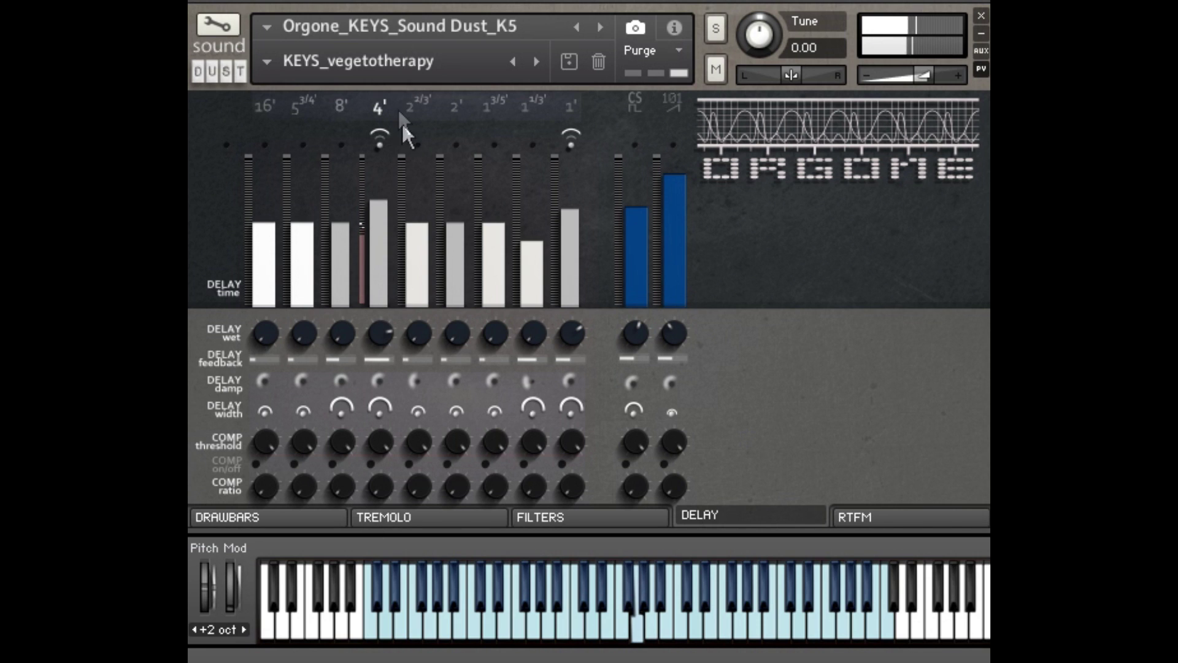
click(372, 464)
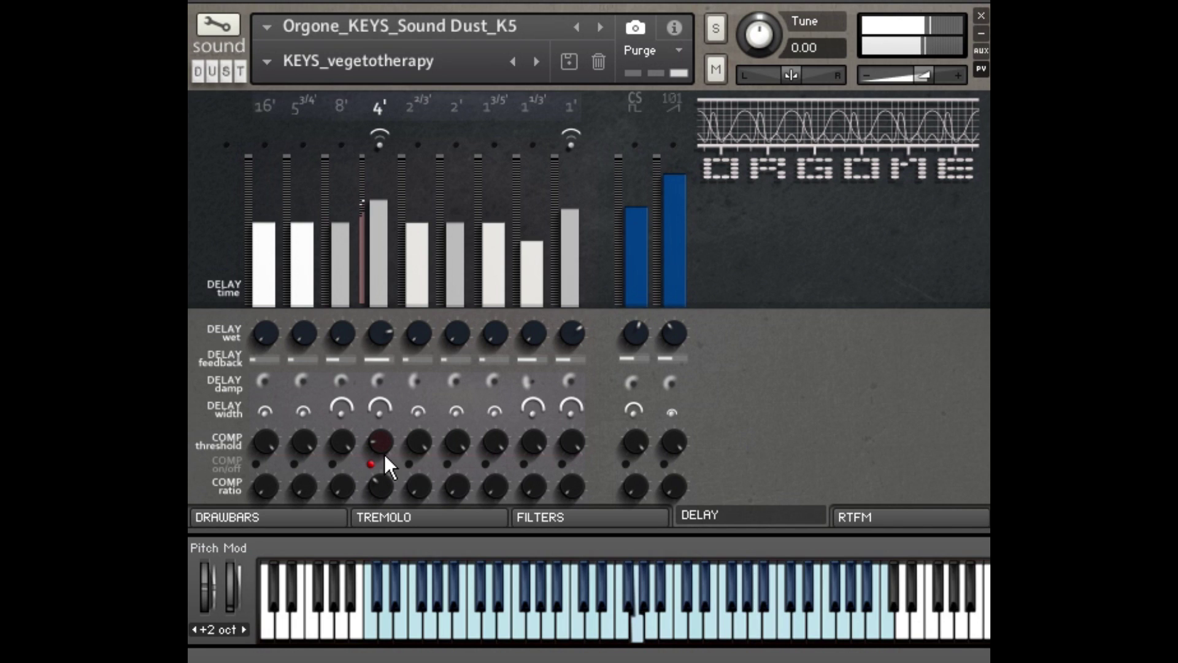
Lower the 4' drawbar's level slightly and try its saturation on and off.
click(334, 517)
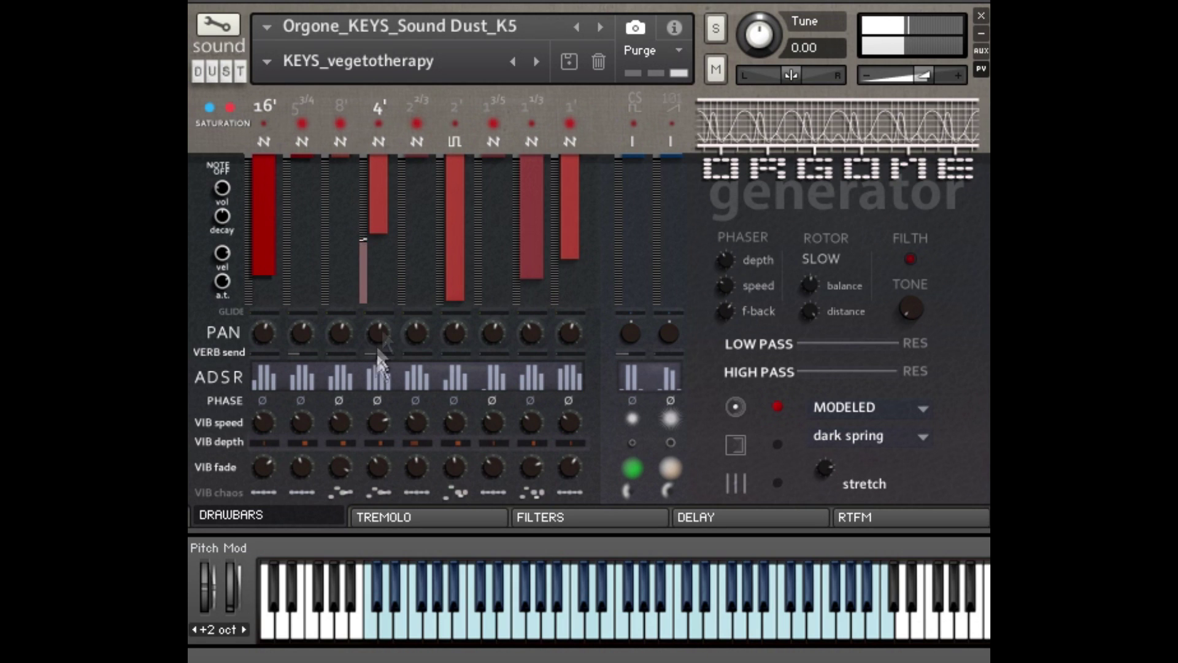
drag(382, 197, 385, 168)
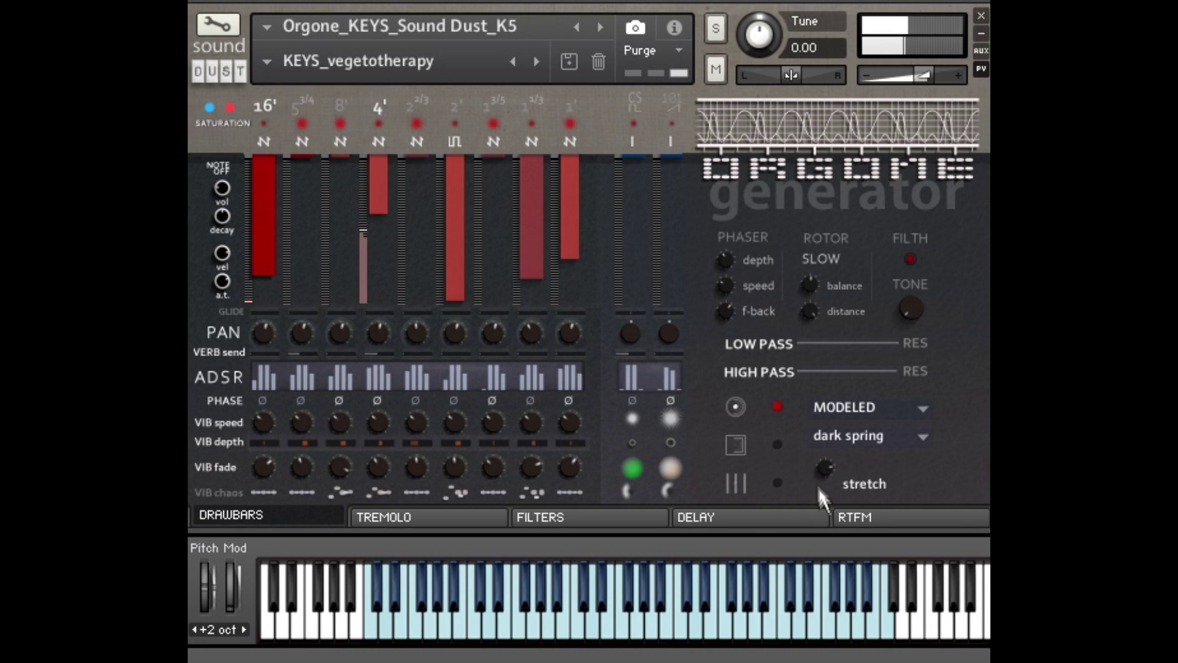
click(376, 124)
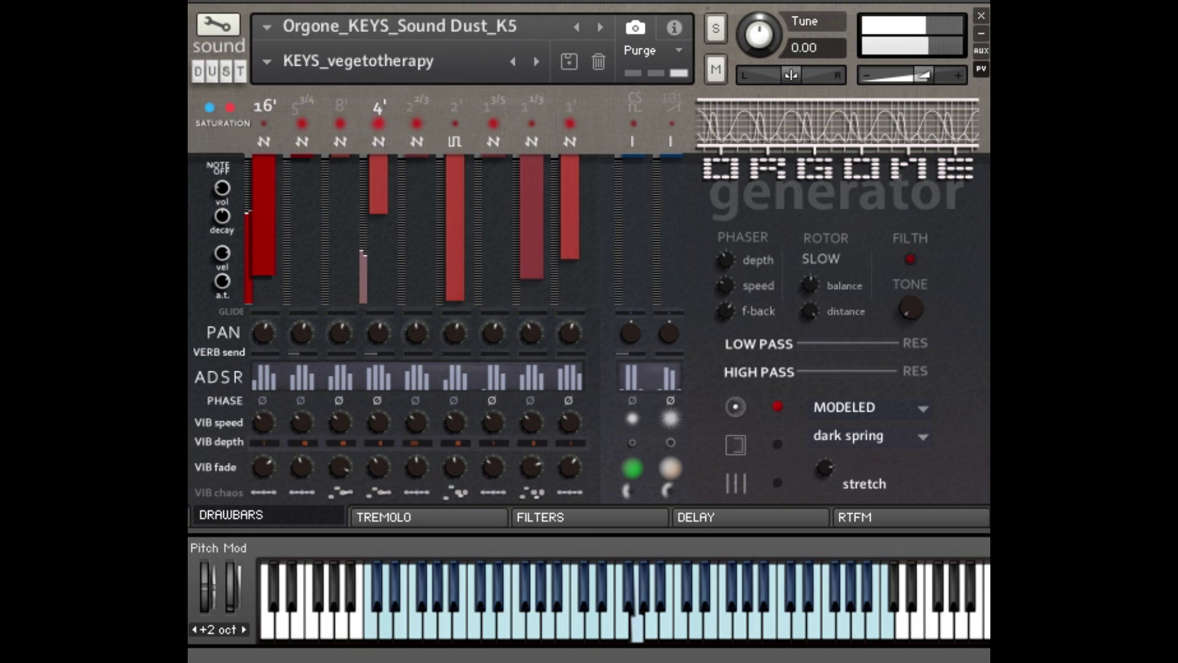
click(378, 125)
Switch the 4' and 16' drawbars to the square waveform and pull the 4' drawbar out almost fully.
click(377, 143)
click(263, 142)
drag(378, 215, 382, 313)
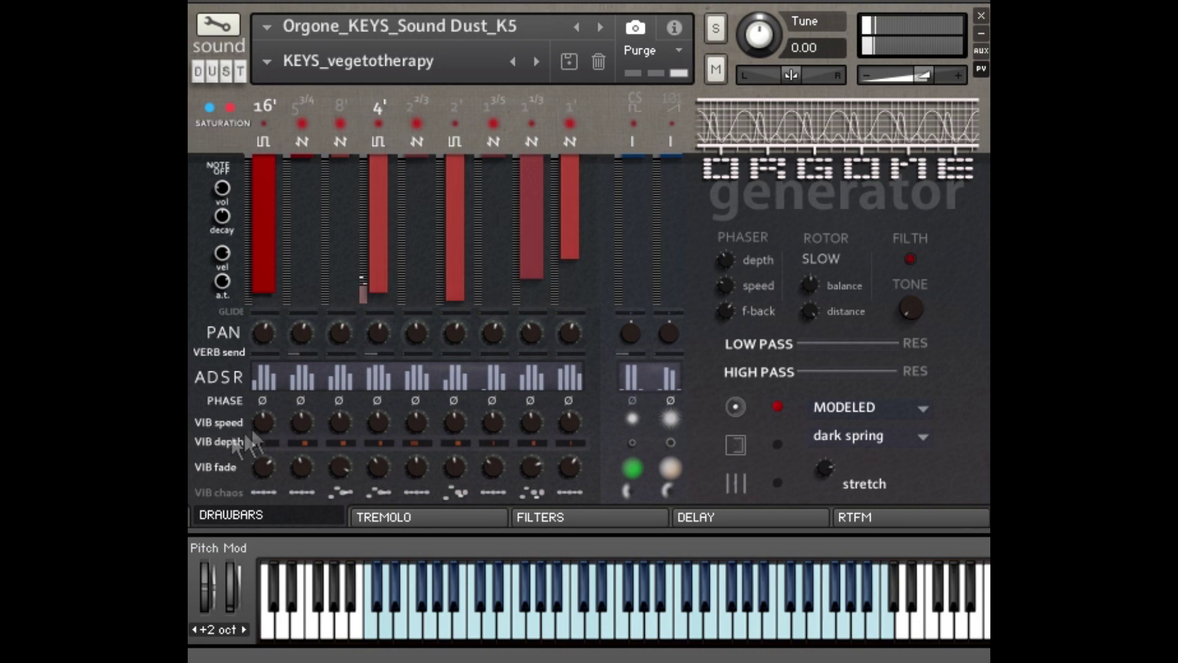
click(222, 422)
click(220, 424)
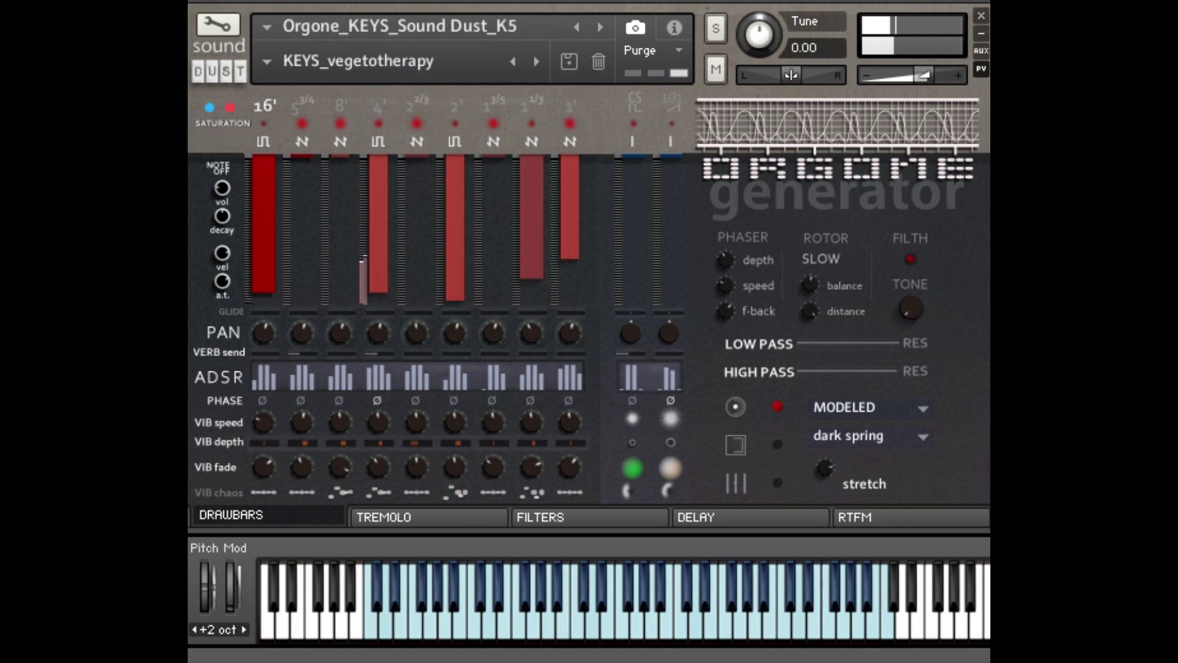
Replace the loaded instrument with Orgone_STRINGS_Sound Dust_K5, answering No to the prompt about losing changes.
click(396, 22)
key(Delete)
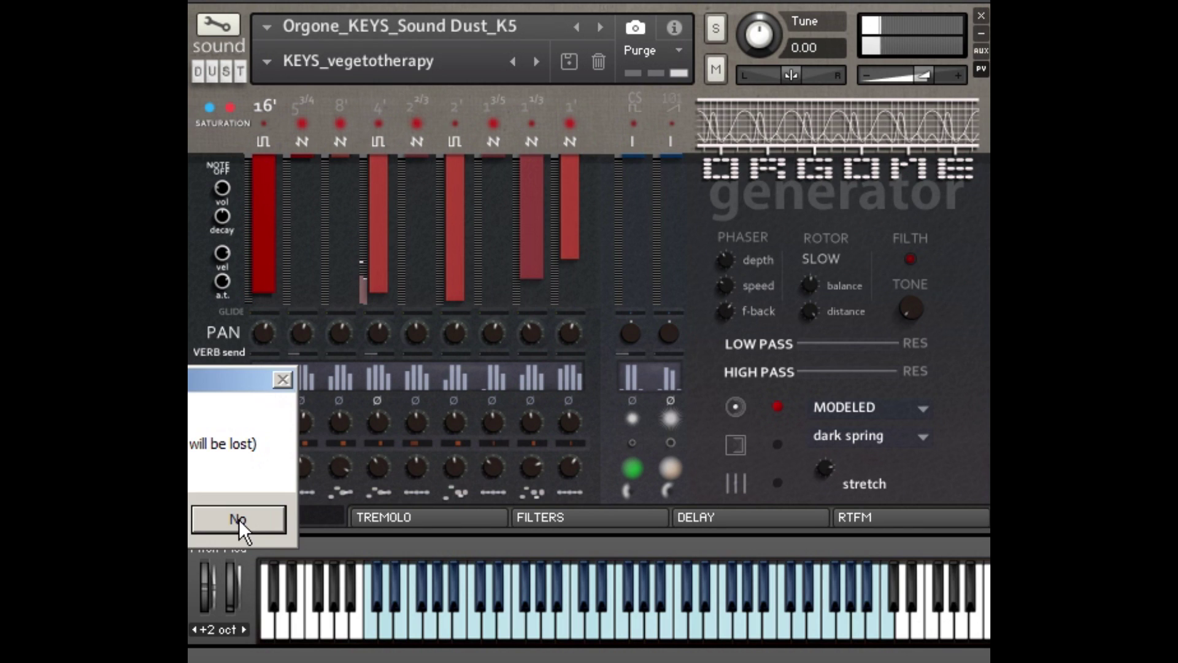
click(238, 520)
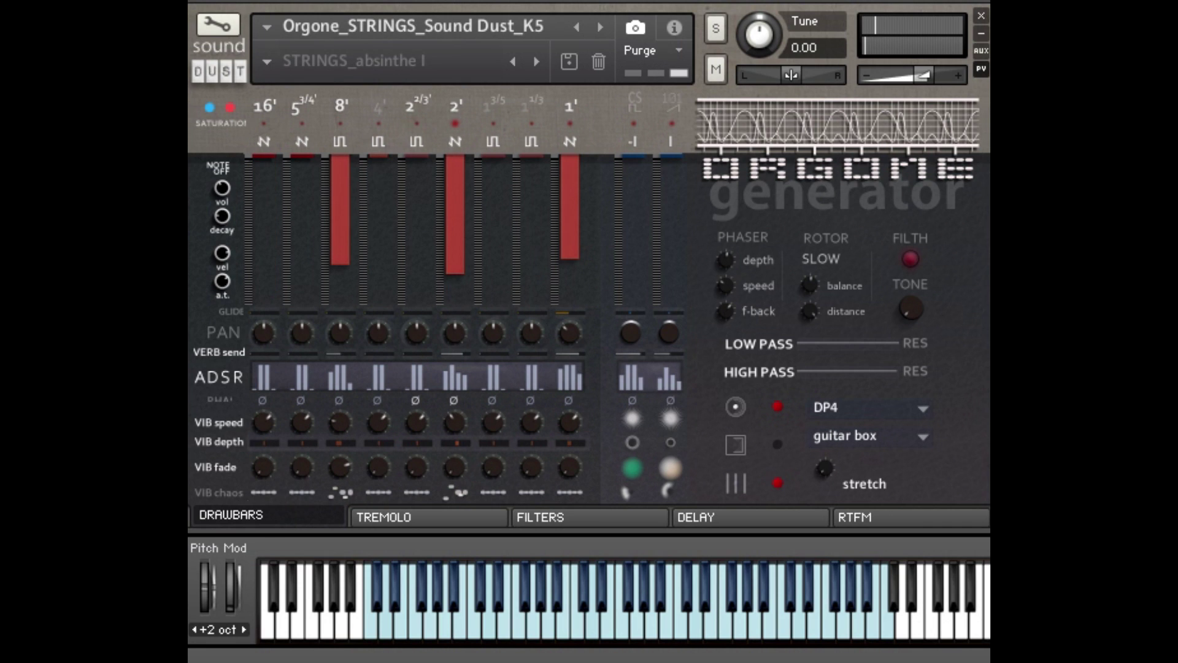
Load the AAA_a default snapshot and audition STRINGS_absinthe I.
click(266, 61)
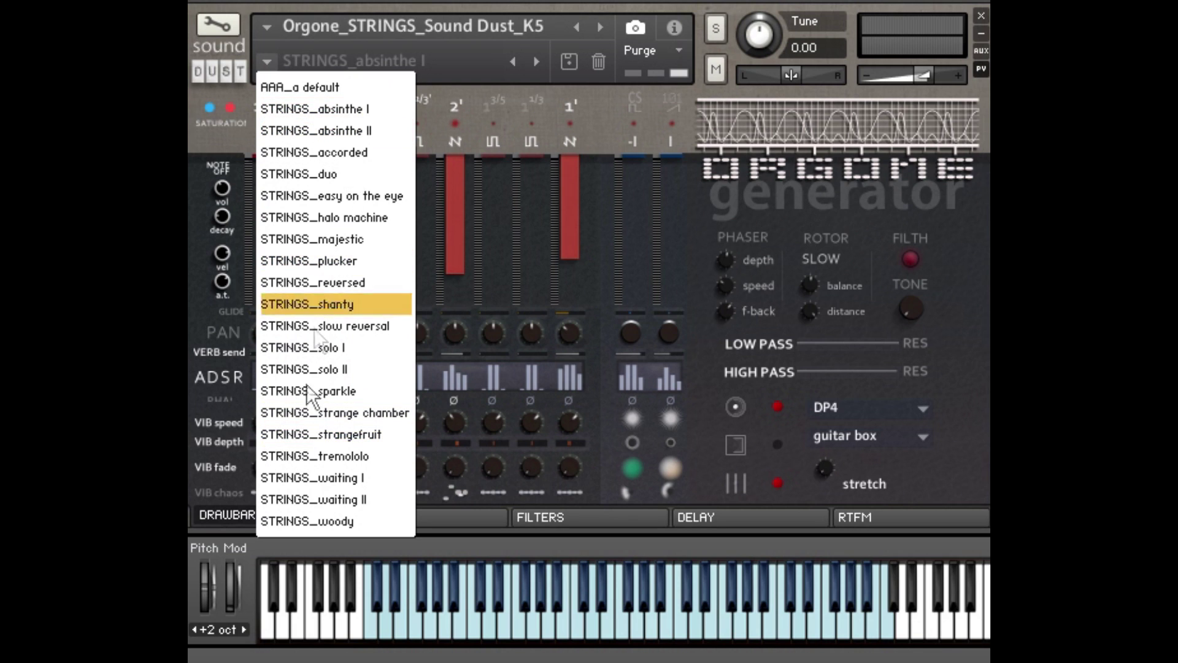
click(317, 87)
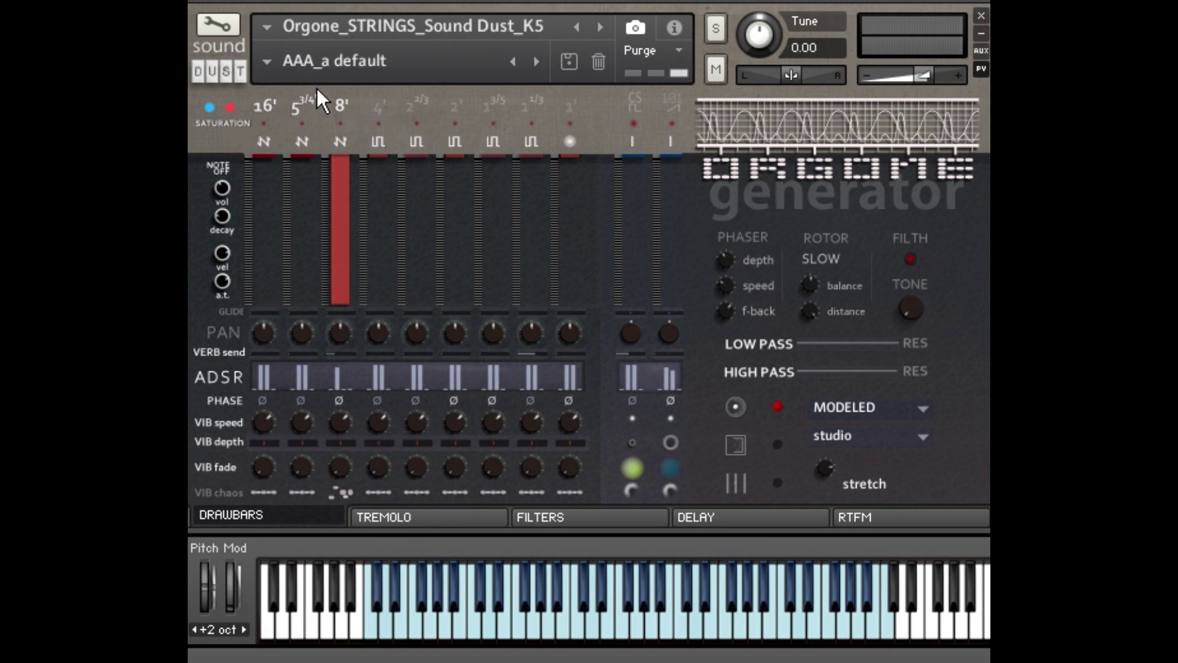
click(270, 59)
click(344, 108)
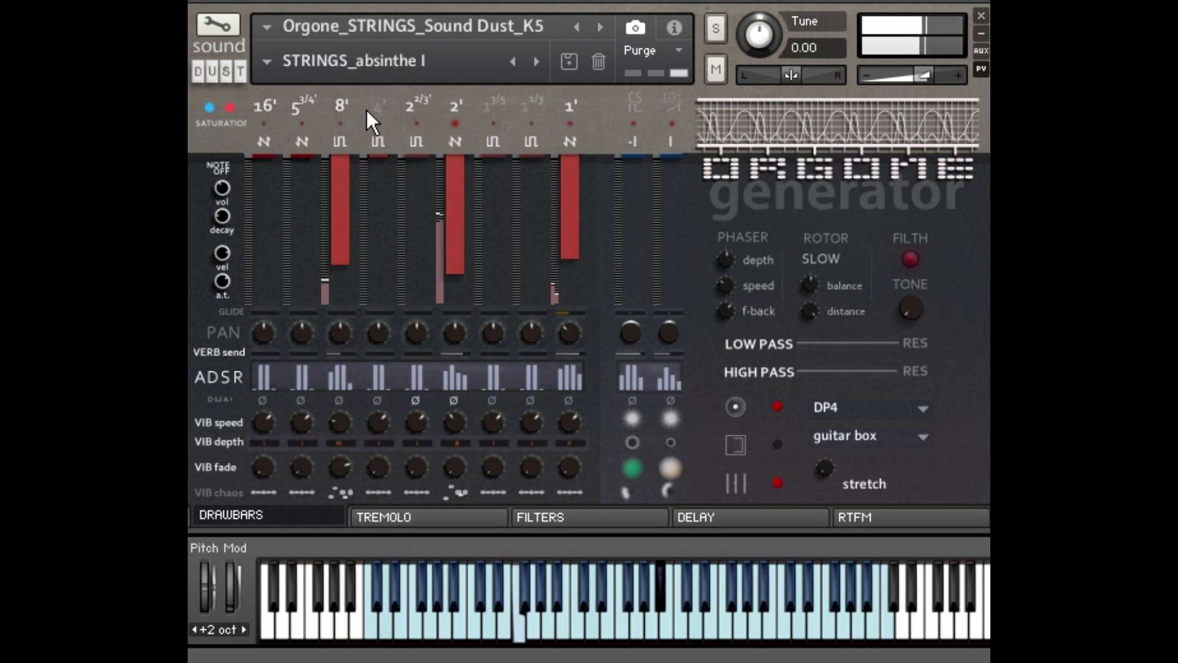
Audition the STRINGS_absinthe II and STRINGS_halo machine snapshots.
click(267, 62)
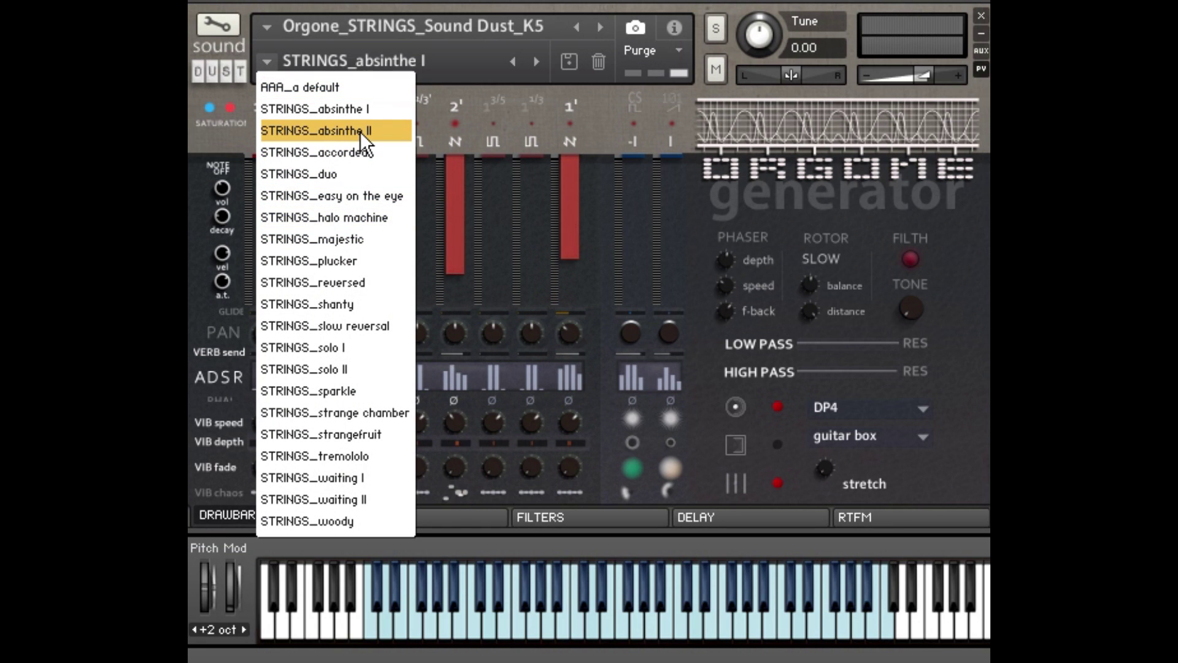
click(360, 131)
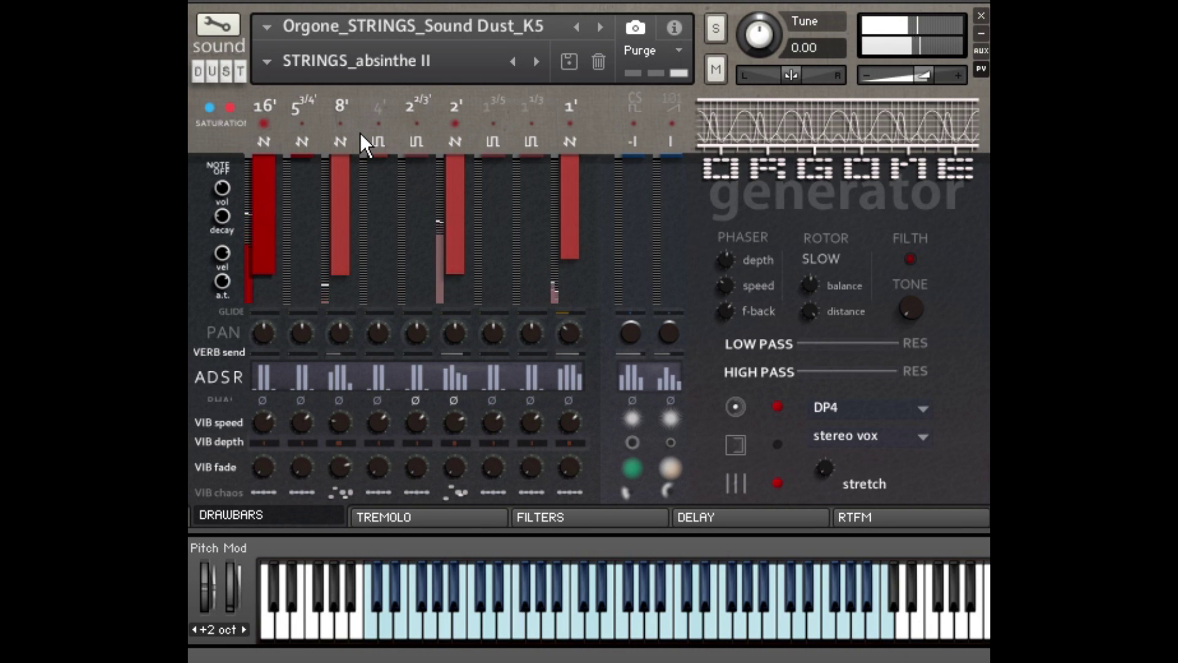
click(270, 61)
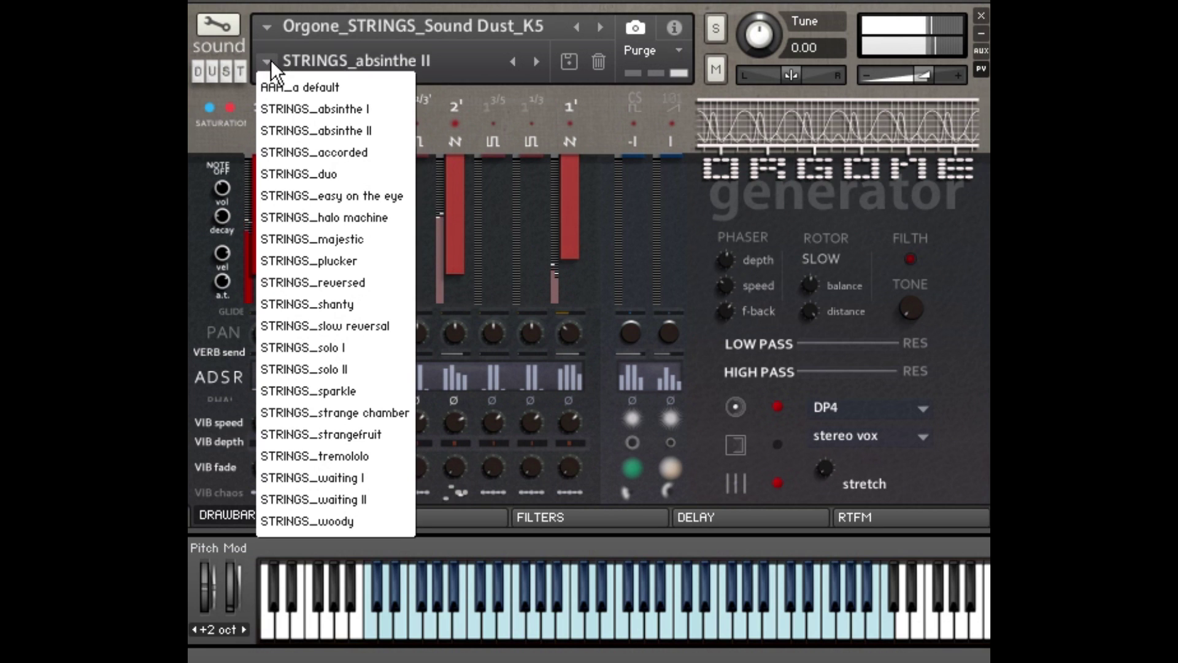
click(355, 219)
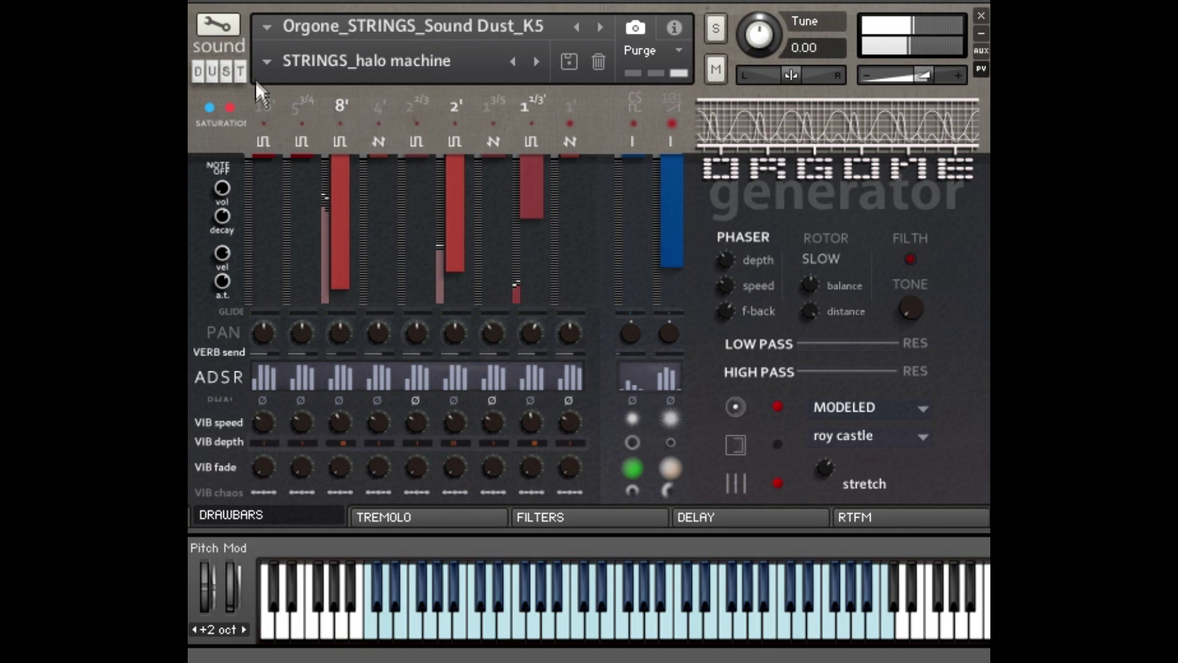
Audition the STRINGS_reversed and STRINGS_tremololo snapshots.
click(267, 60)
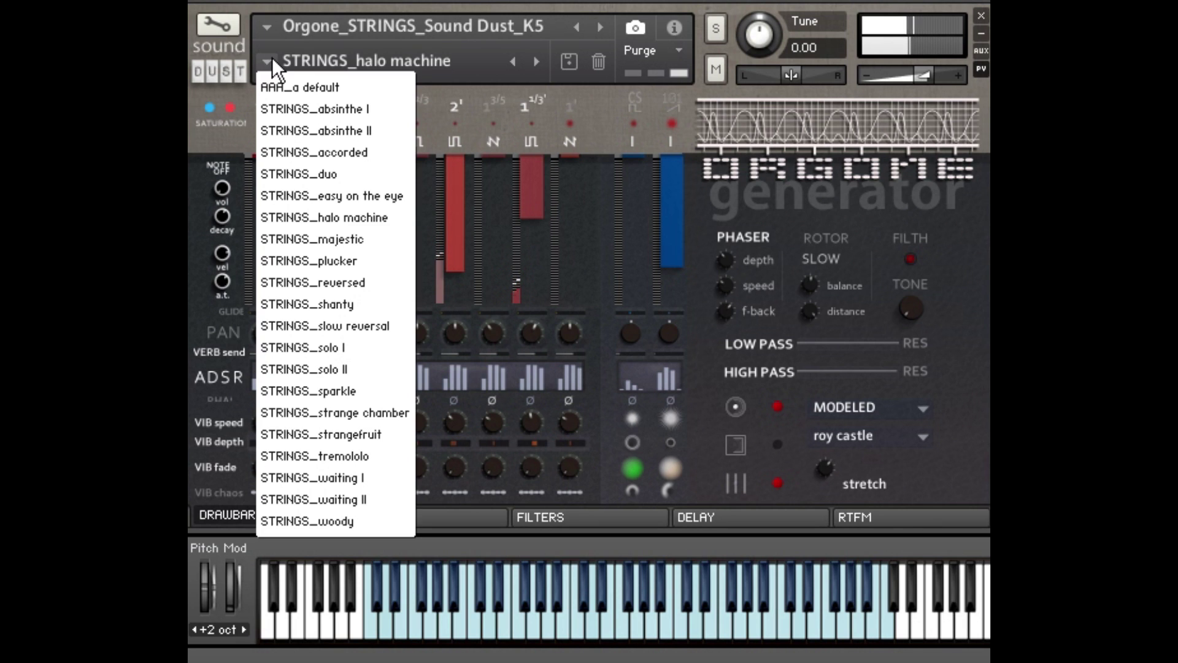
click(357, 281)
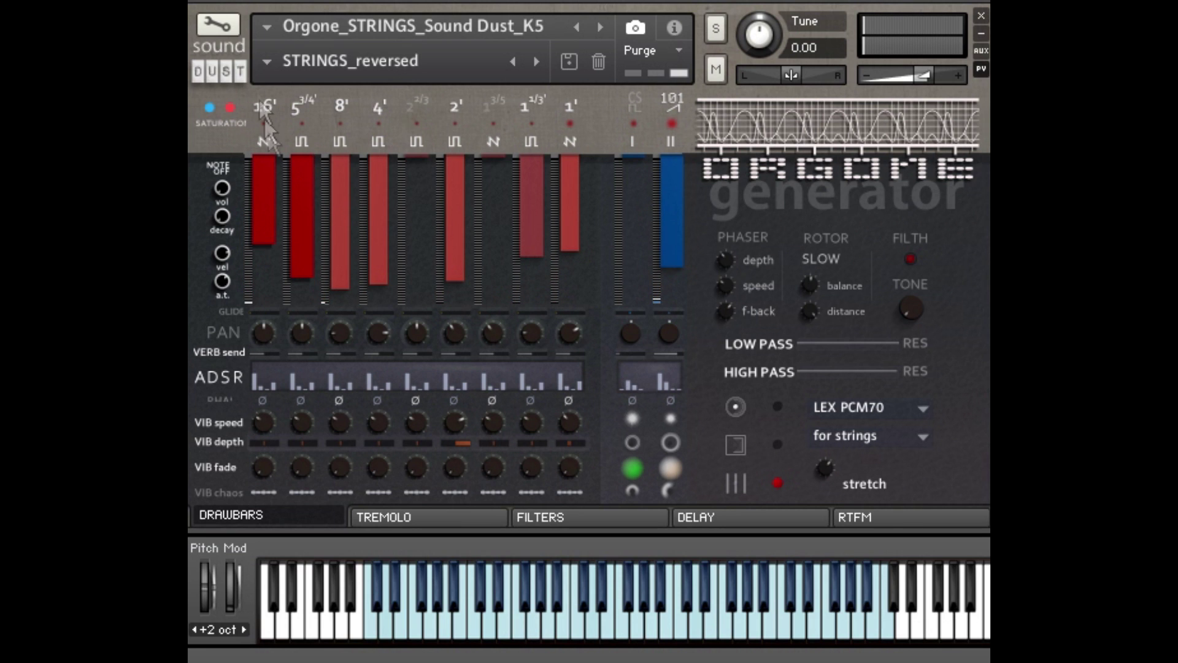
click(270, 63)
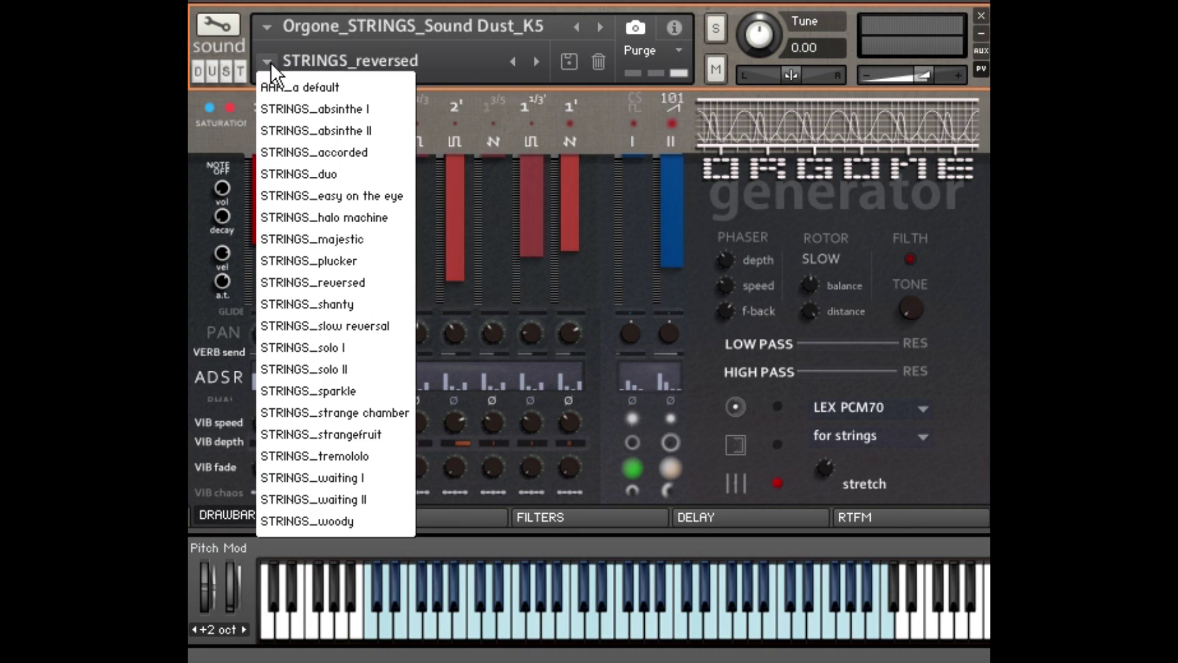
click(364, 455)
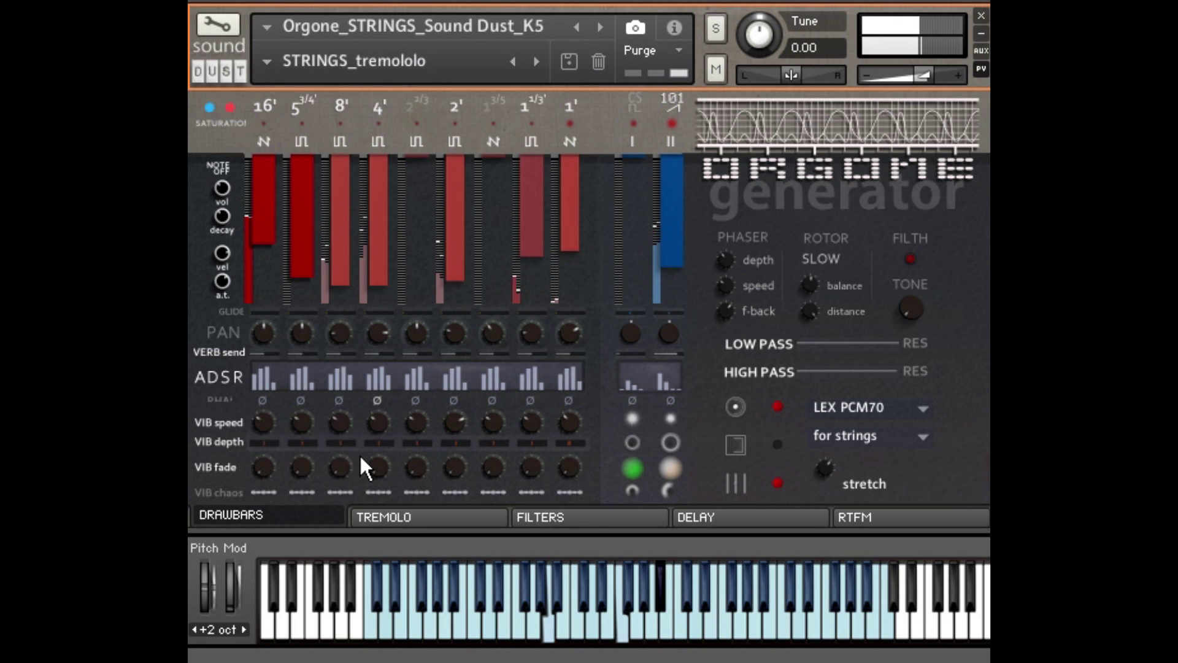
Start MIDI CC automation learning for the 2' drawbar, and audition the STRINGS_strangefruit snapshot.
right_click(454, 255)
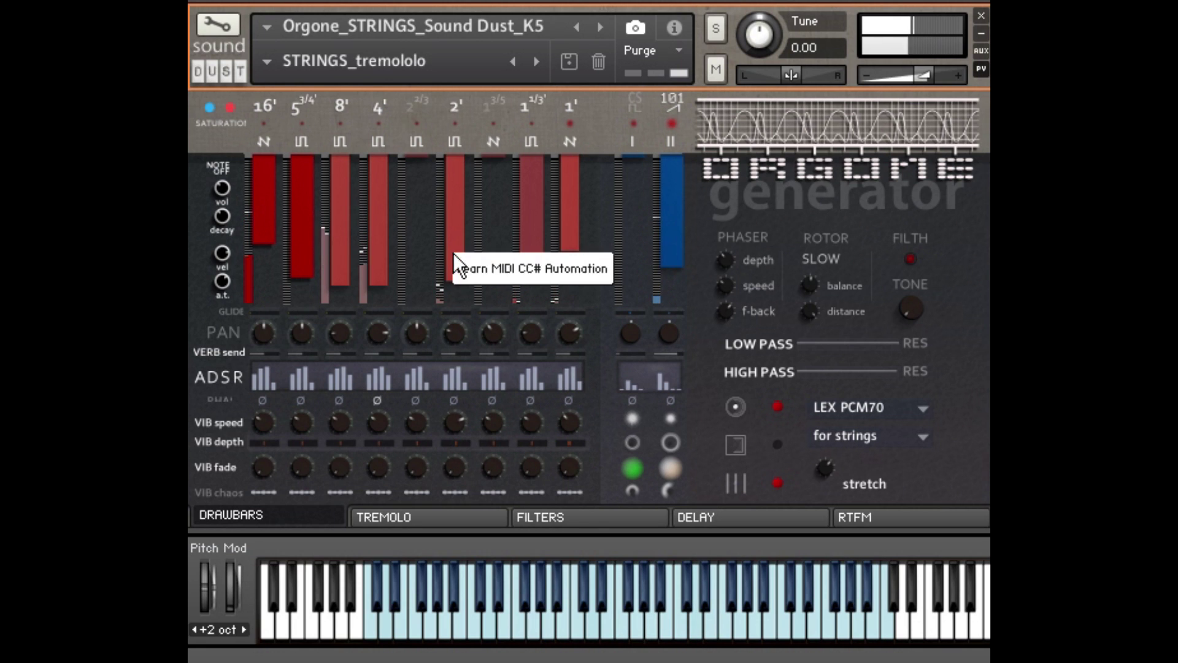
click(481, 270)
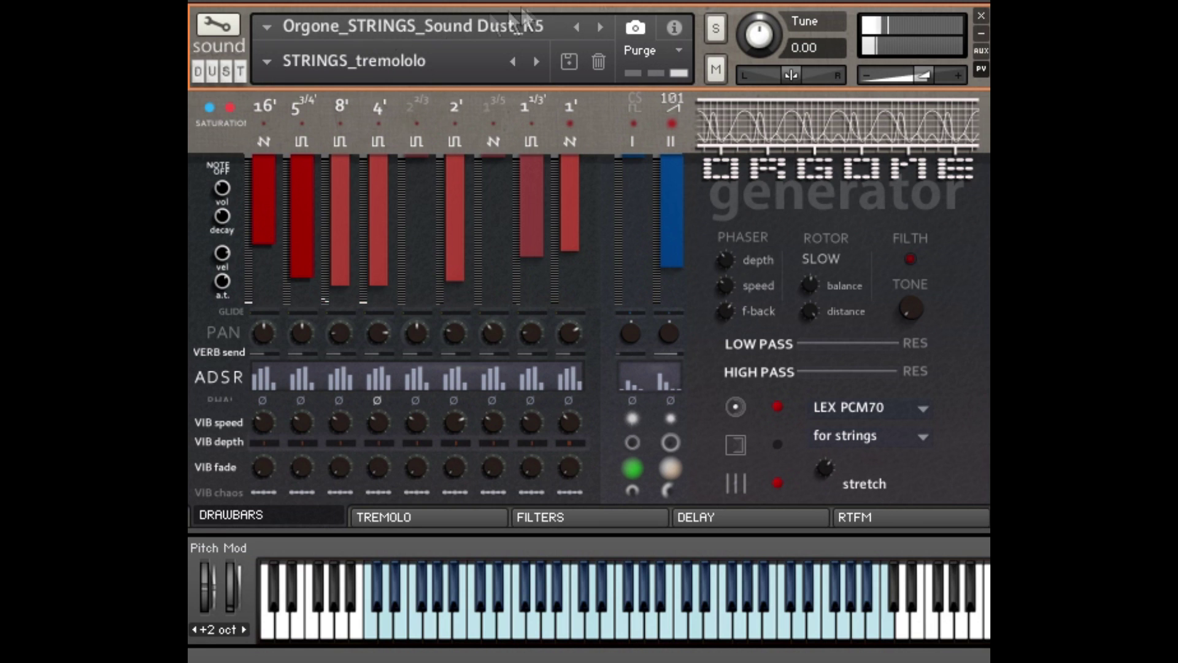
click(266, 61)
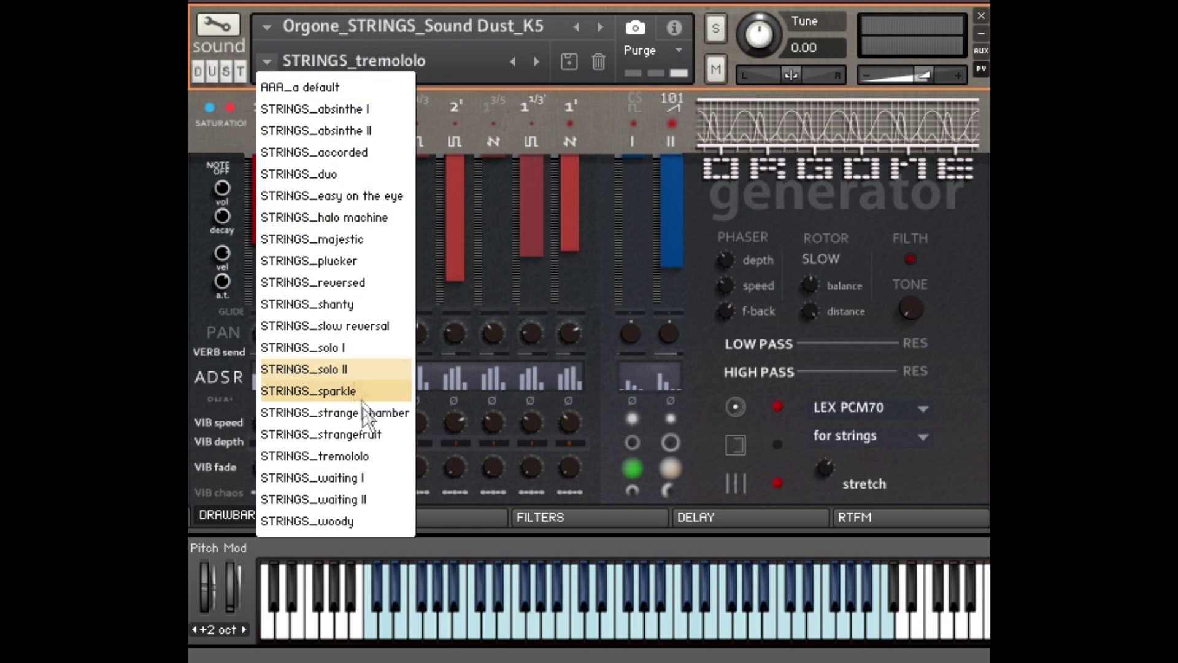
click(359, 432)
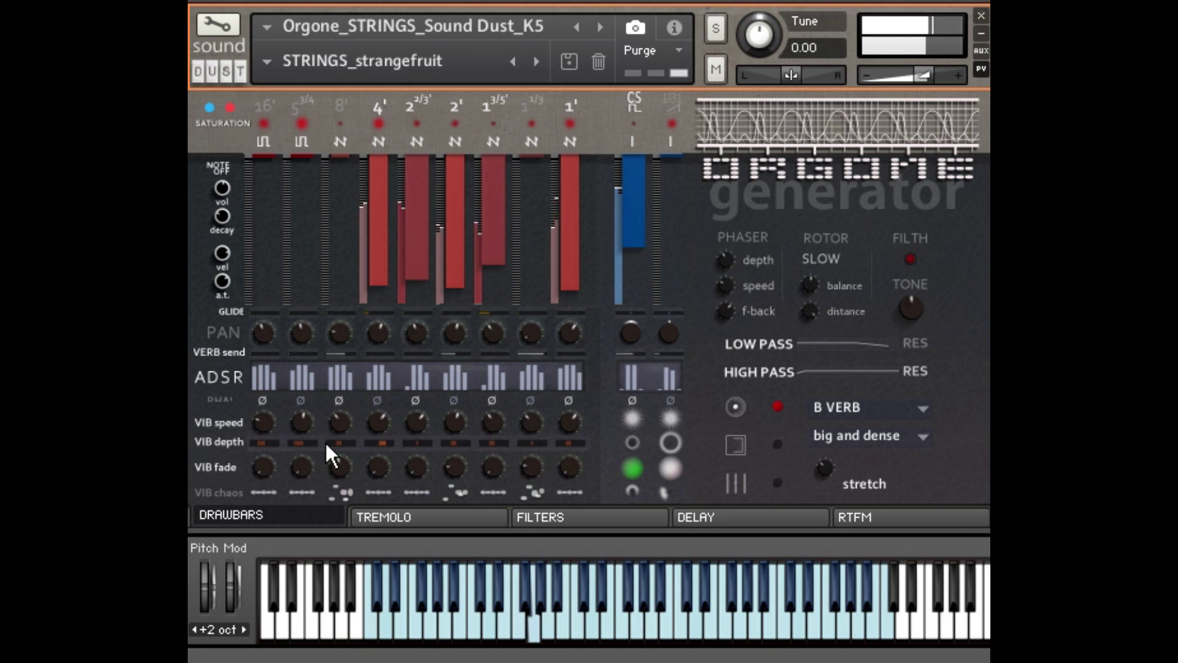
Audition the STRINGS_waiting I and STRINGS_woody snapshots.
click(275, 67)
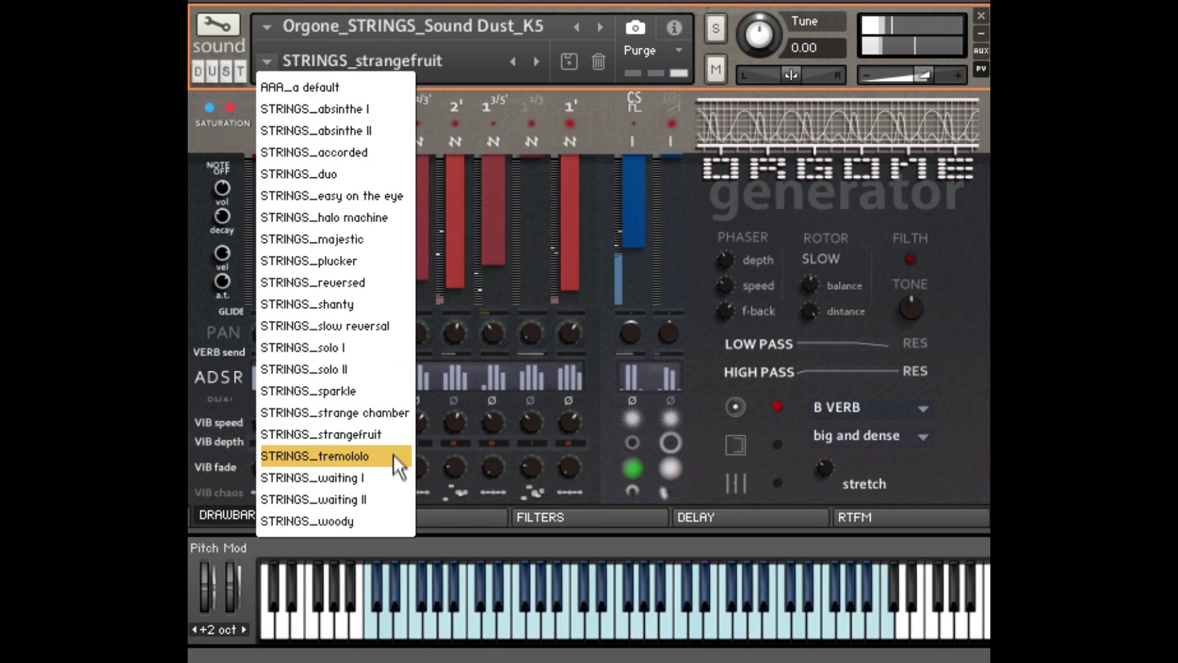
click(374, 482)
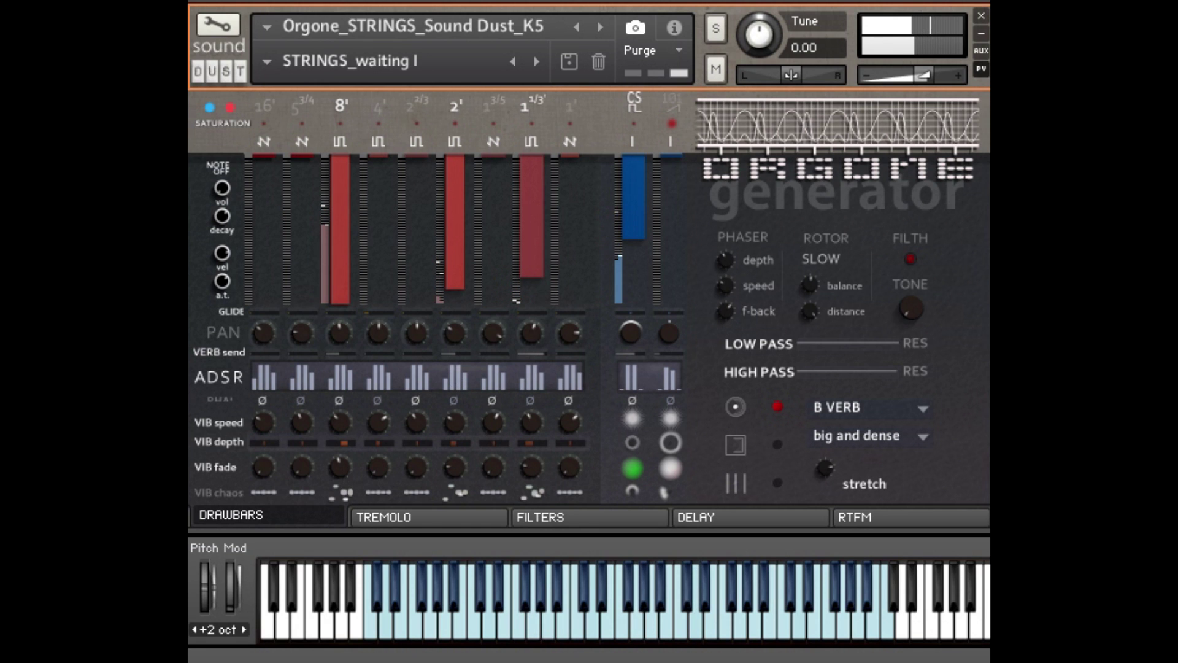
click(268, 61)
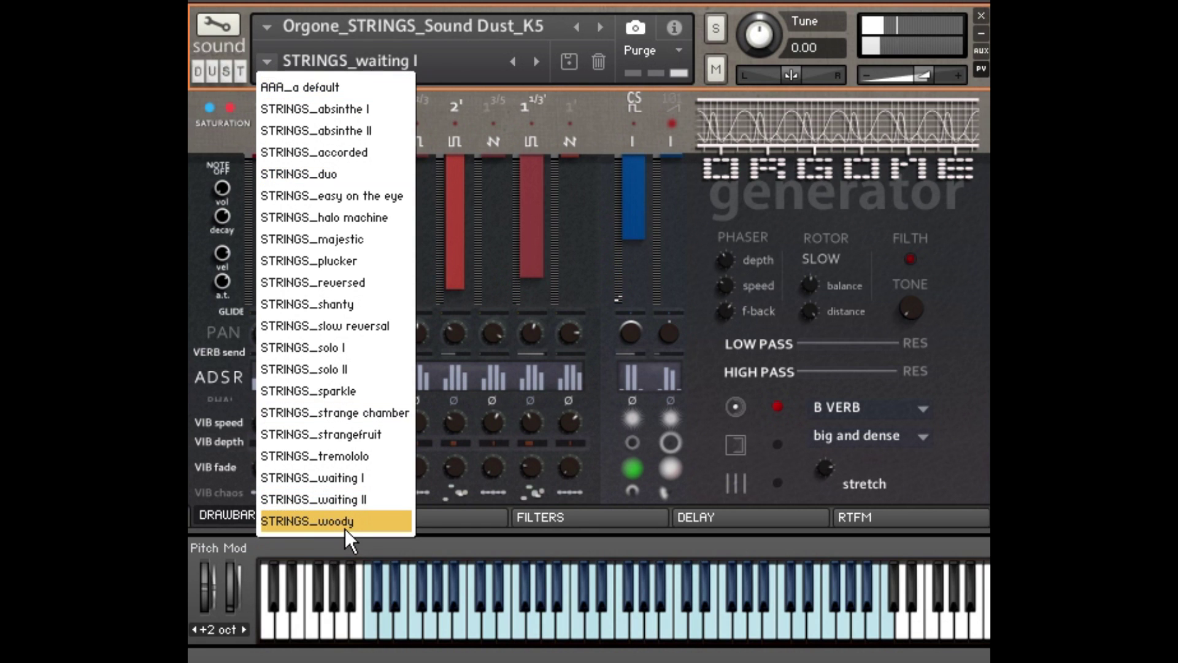
click(345, 529)
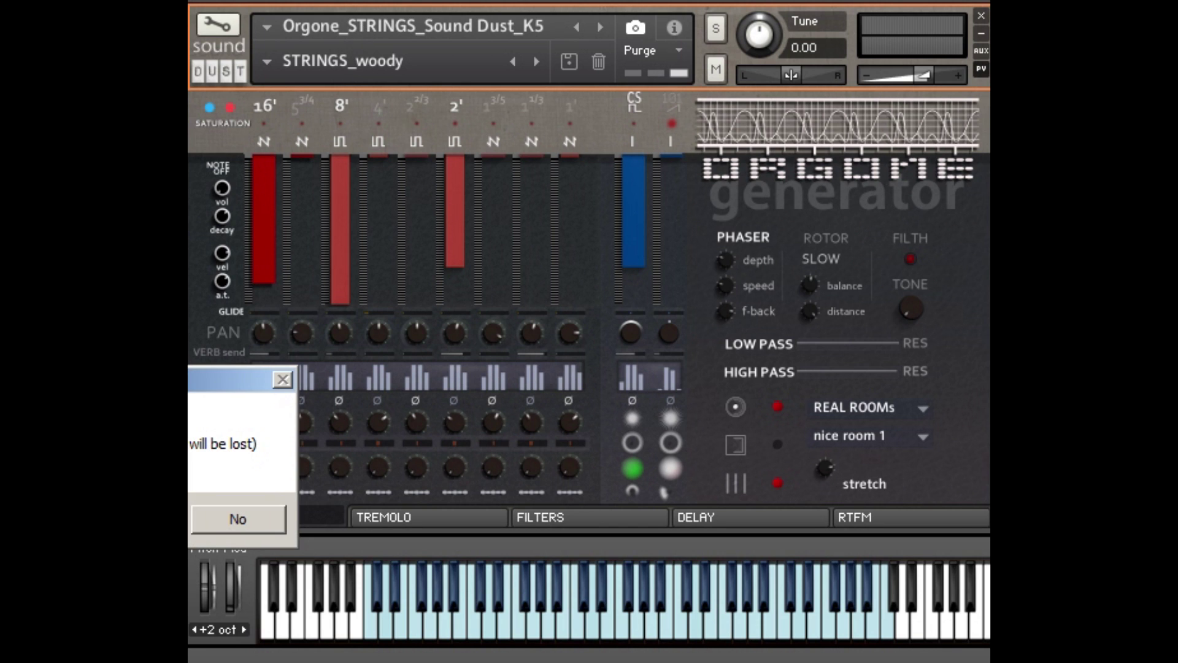
Switch to the Orgone_BASS instrument without saving the current one, and load the BASS_bass of ace snapshot.
click(238, 518)
click(274, 55)
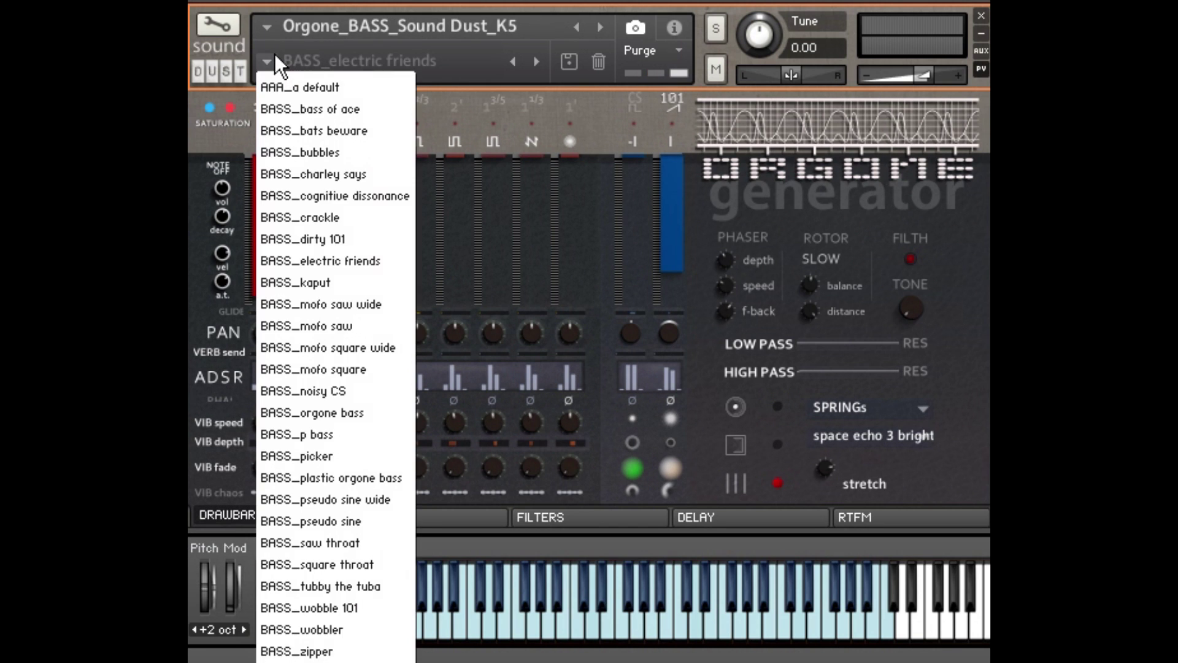
click(296, 111)
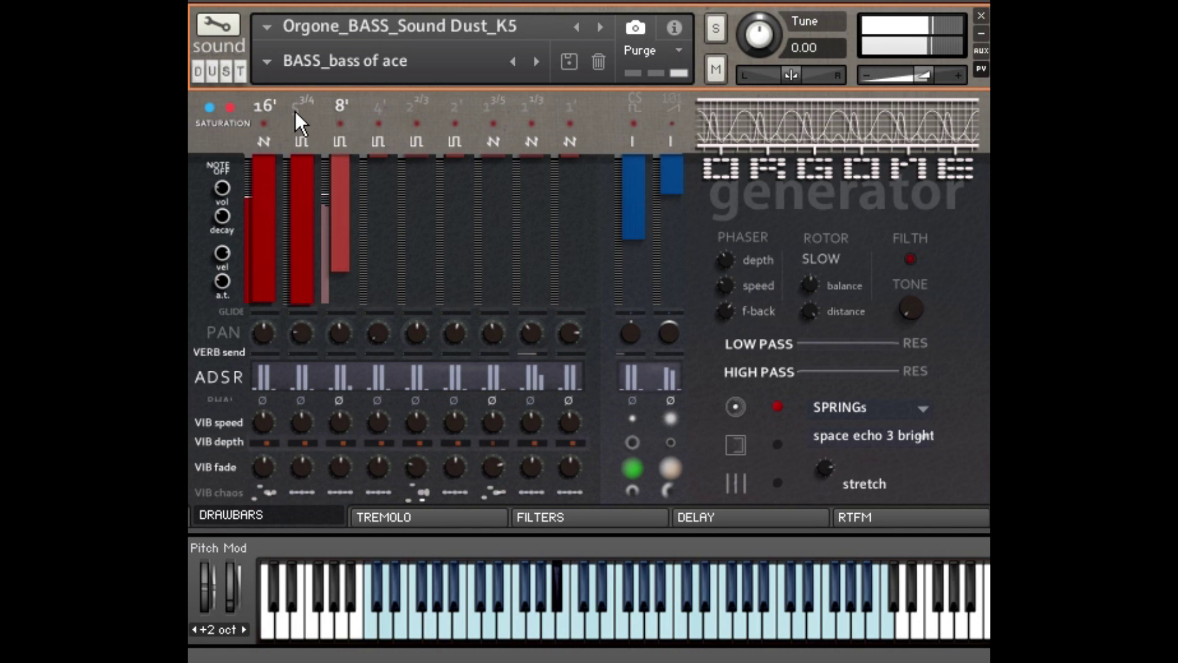
Audition the BASS_cognitive dissonance and BASS_crackle snapshots.
click(268, 61)
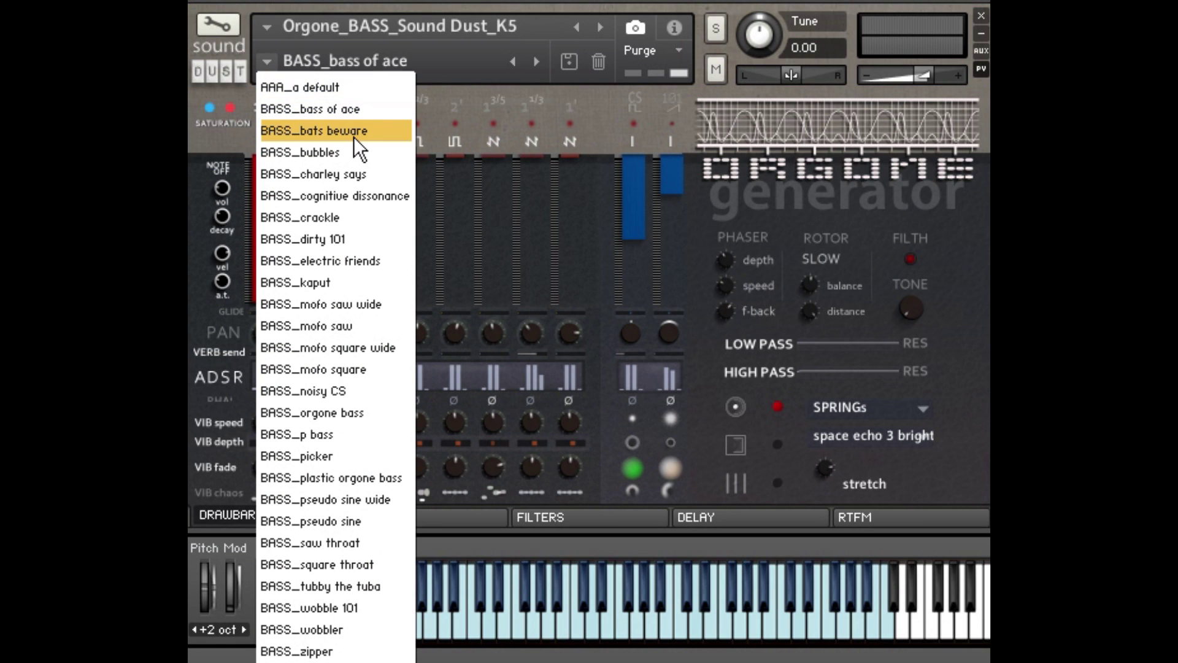
click(342, 204)
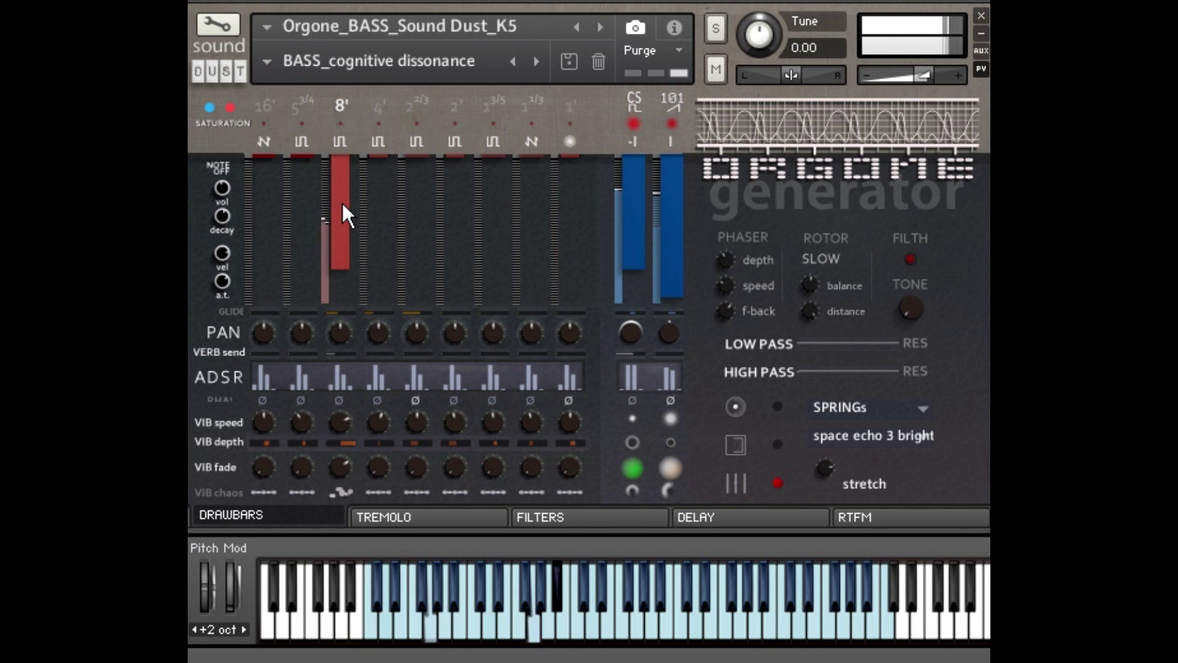
click(270, 64)
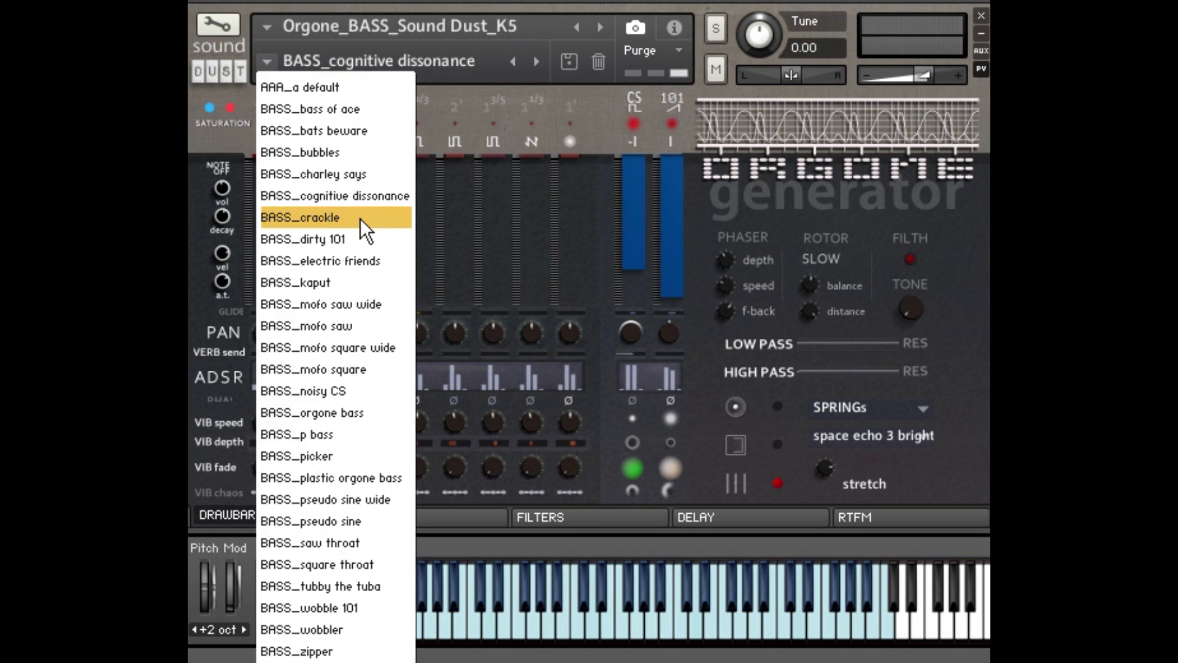
click(360, 219)
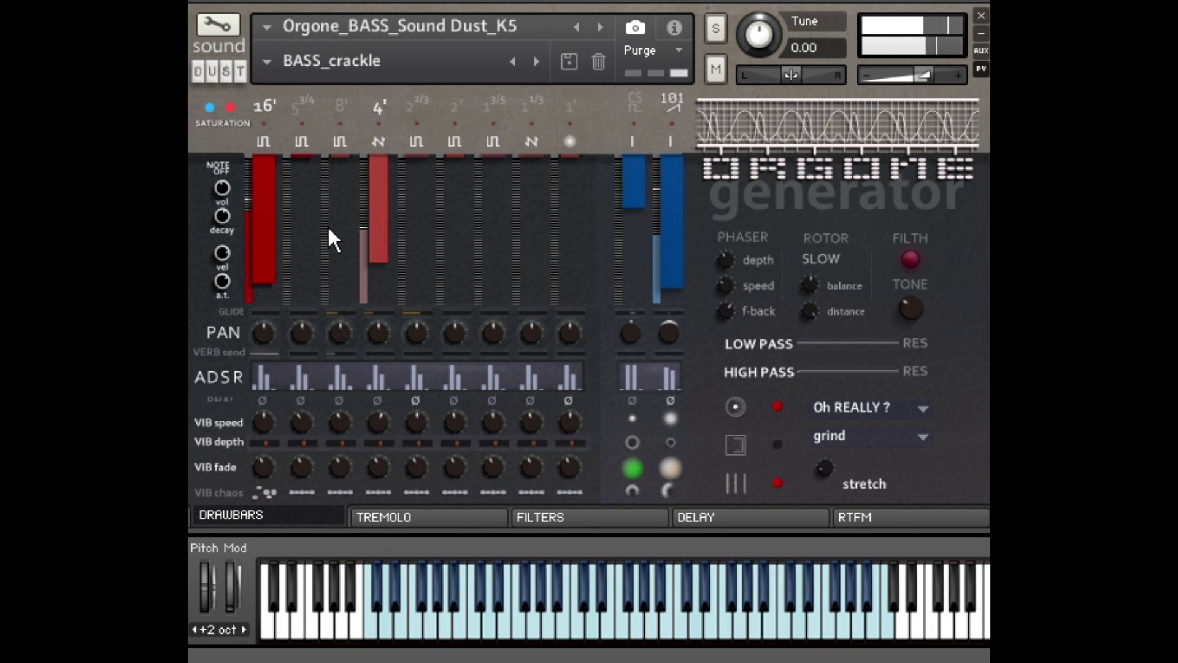
Audition the BASS_dirty 101 and BASS_mofo saw wide snapshots.
click(268, 62)
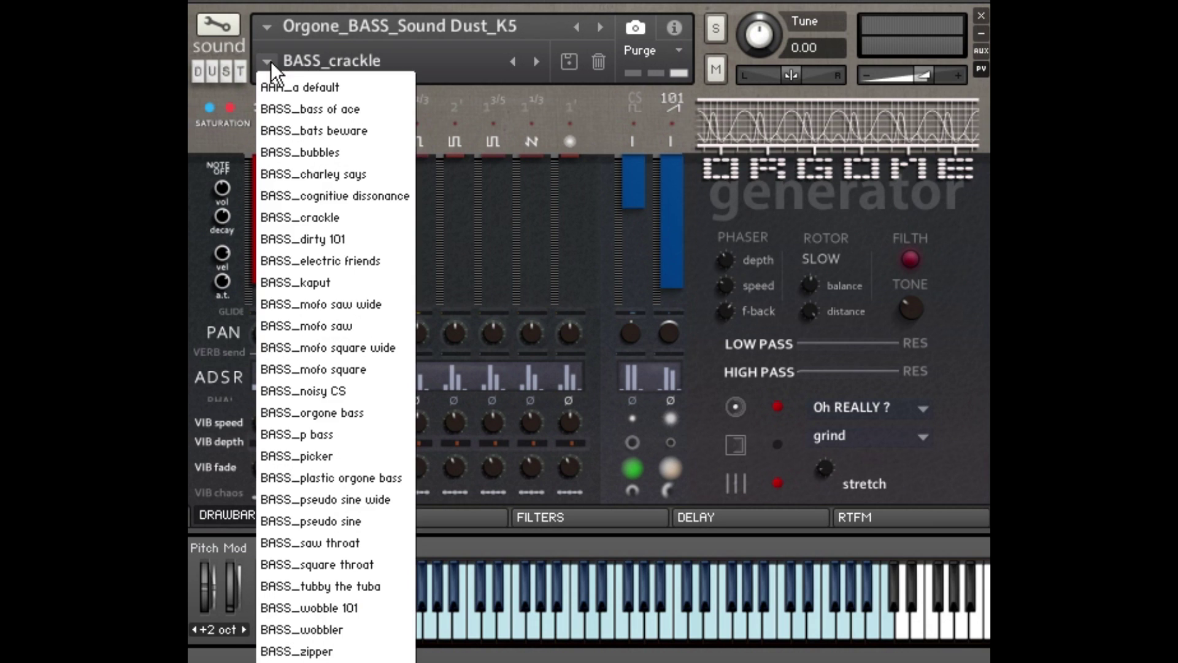
click(353, 240)
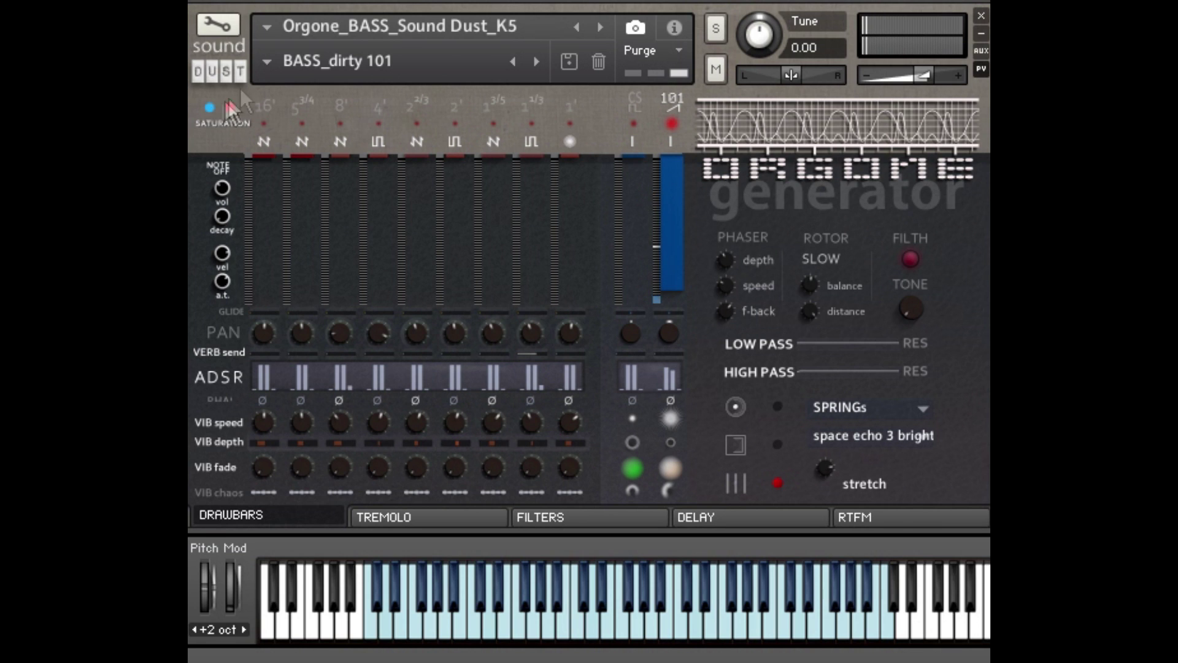
click(267, 60)
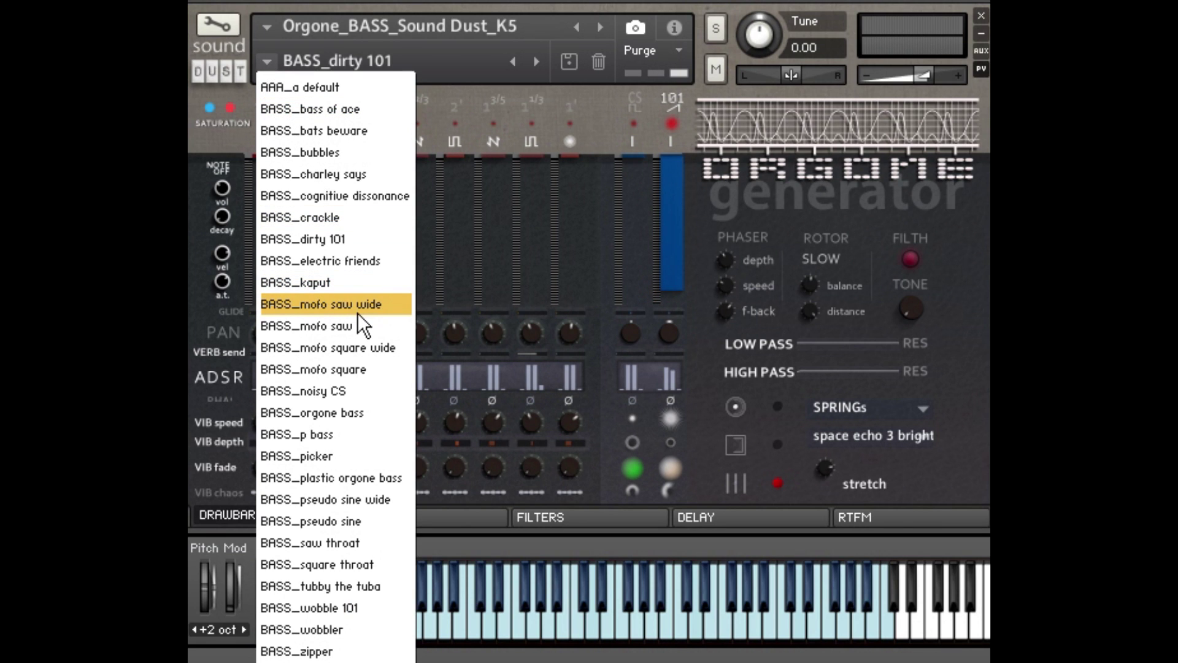
click(357, 310)
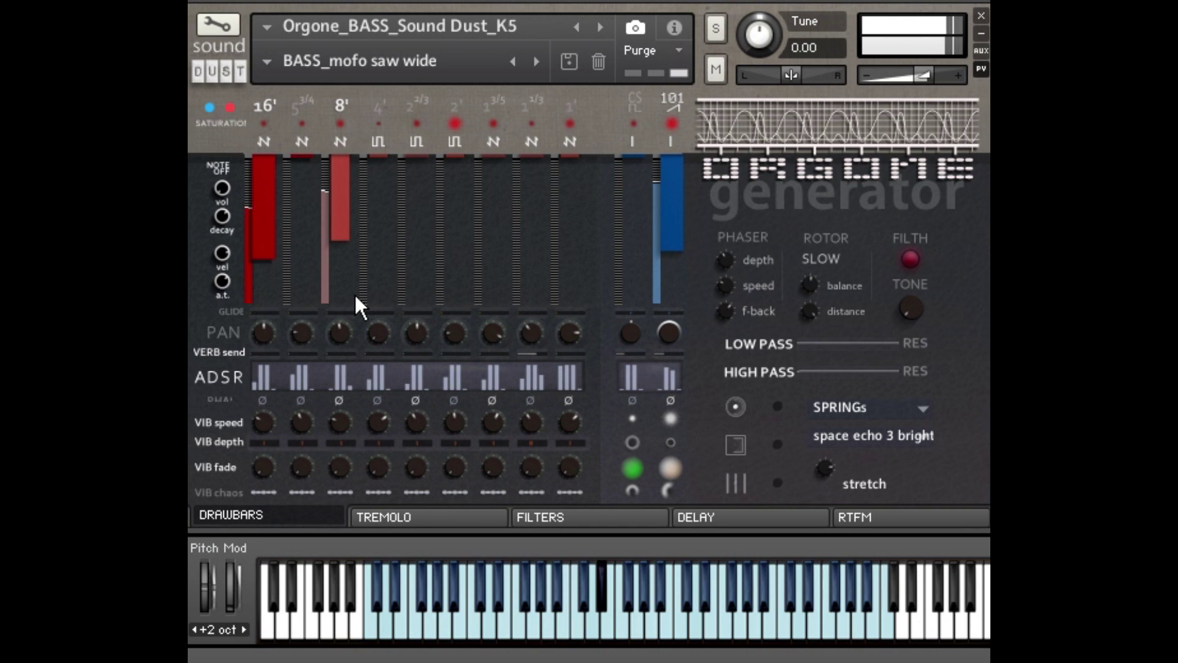
Vary the girth, detune and spread of the BASS_mofo saw wide sound, and check the instrument's voice info.
click(449, 519)
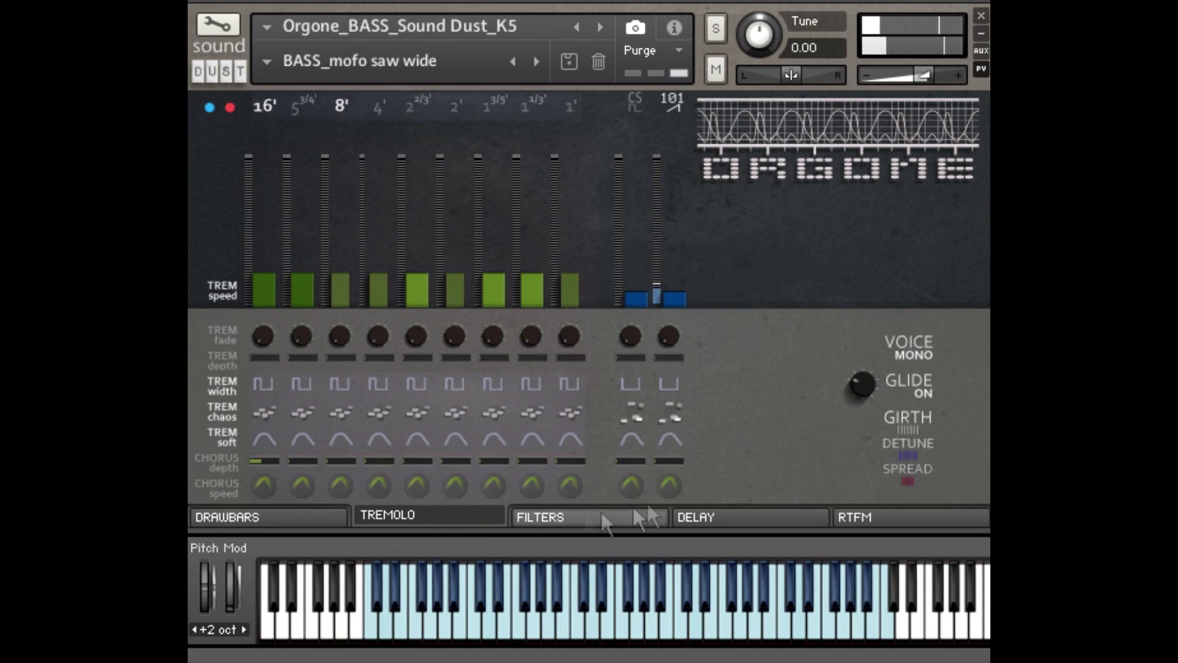
drag(918, 427, 940, 322)
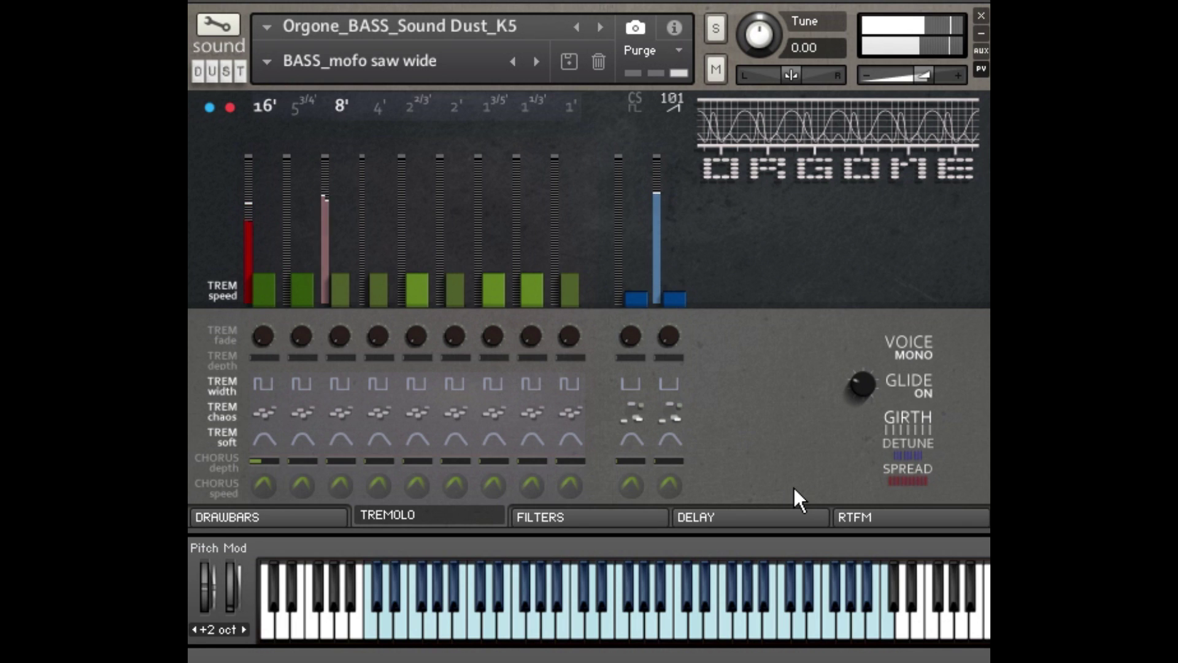
click(683, 24)
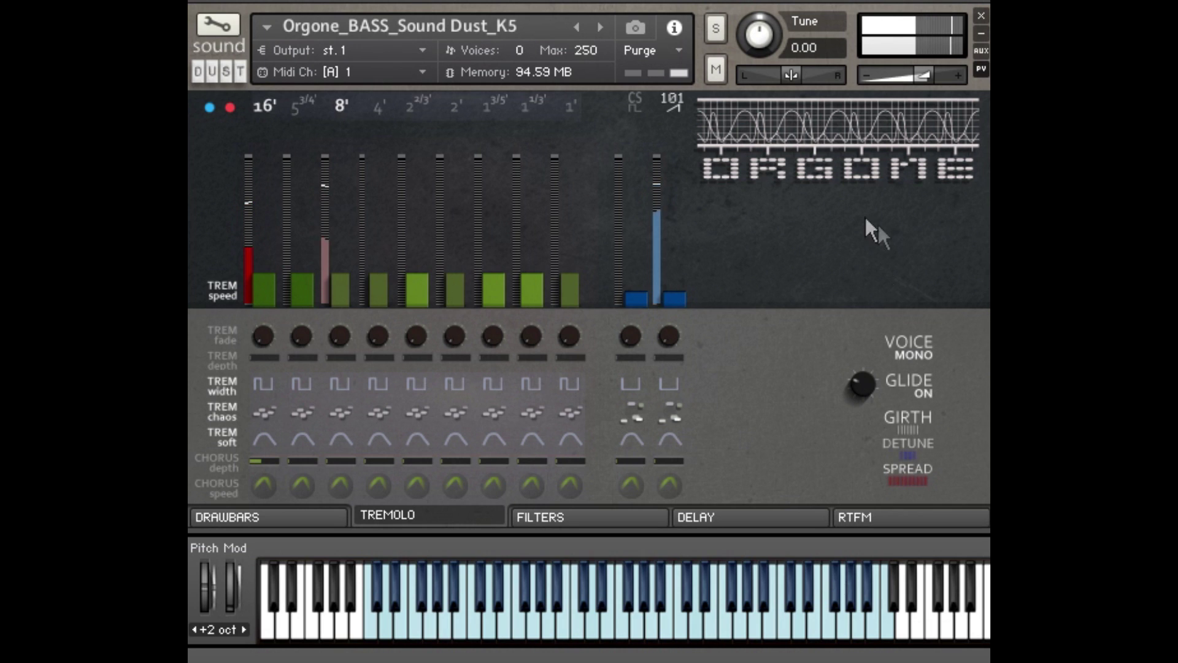
click(637, 29)
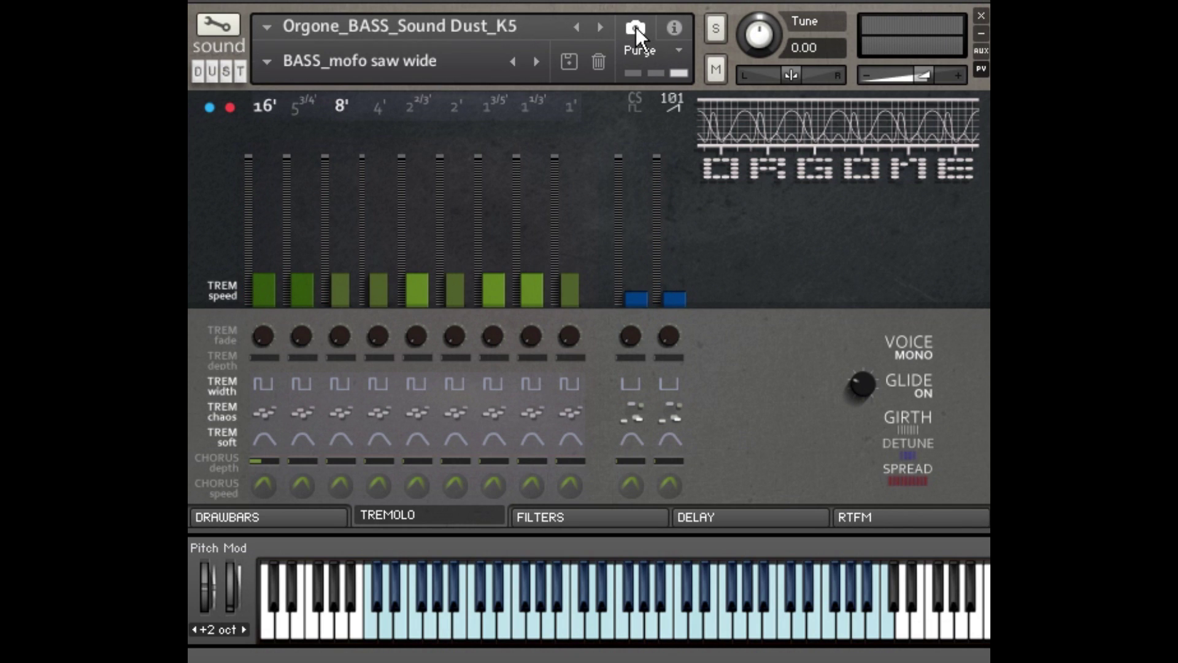
Audition the BASS_pseudo sine wide and BASS_electric friends snapshots.
click(270, 60)
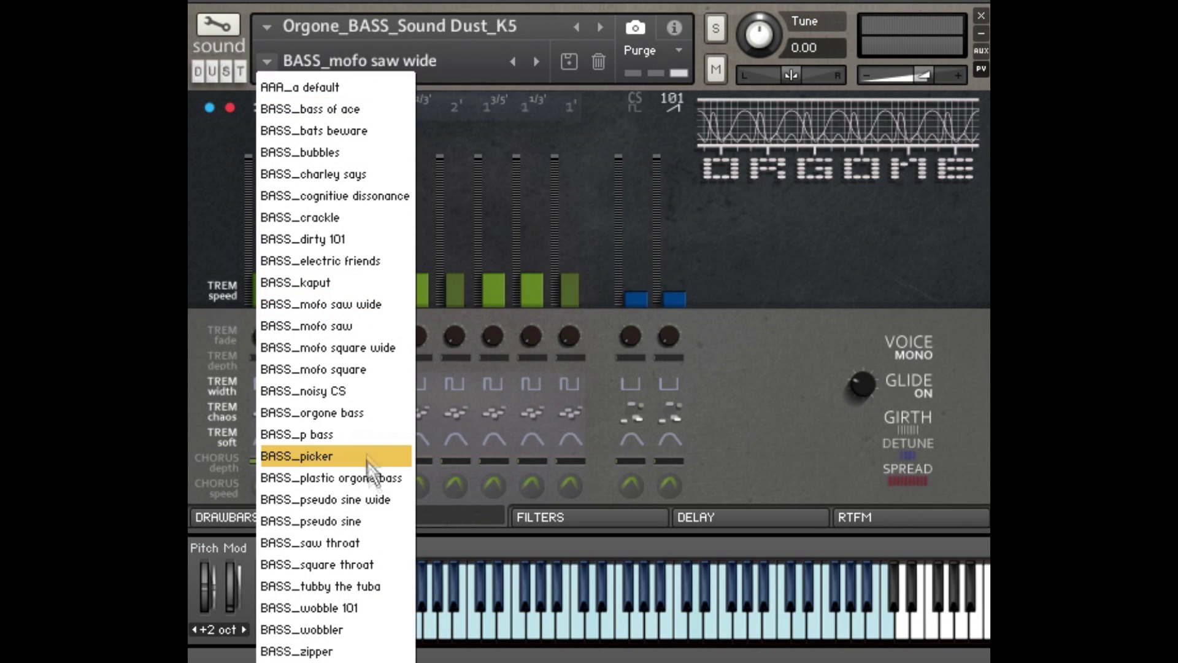
click(363, 501)
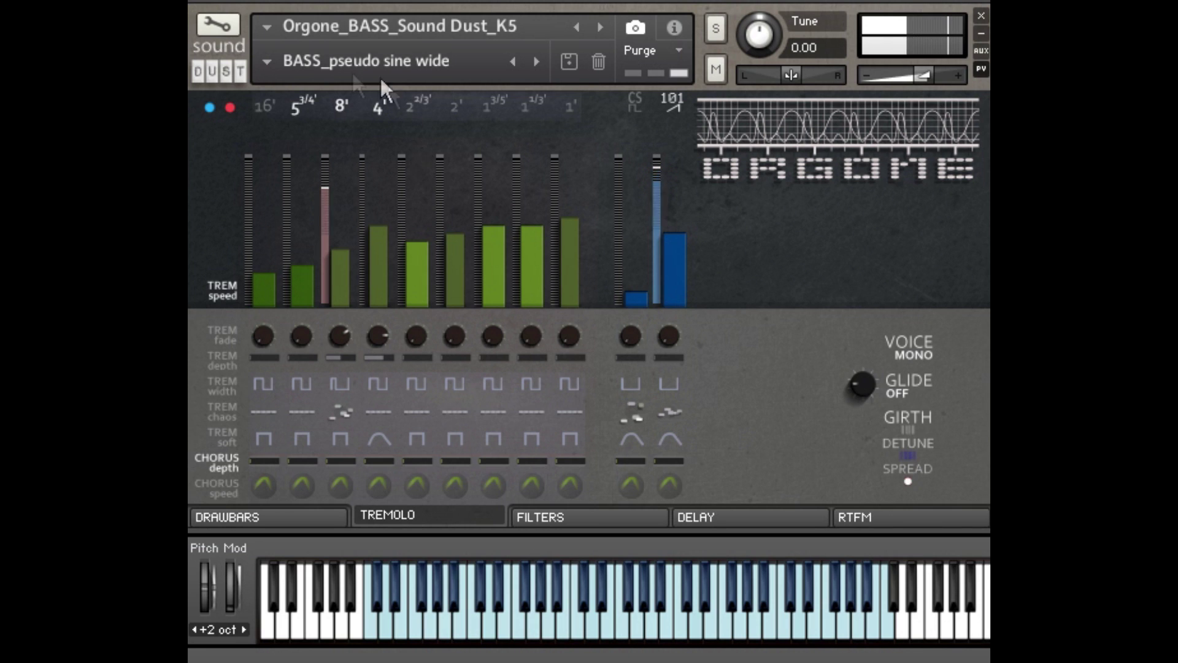
click(263, 59)
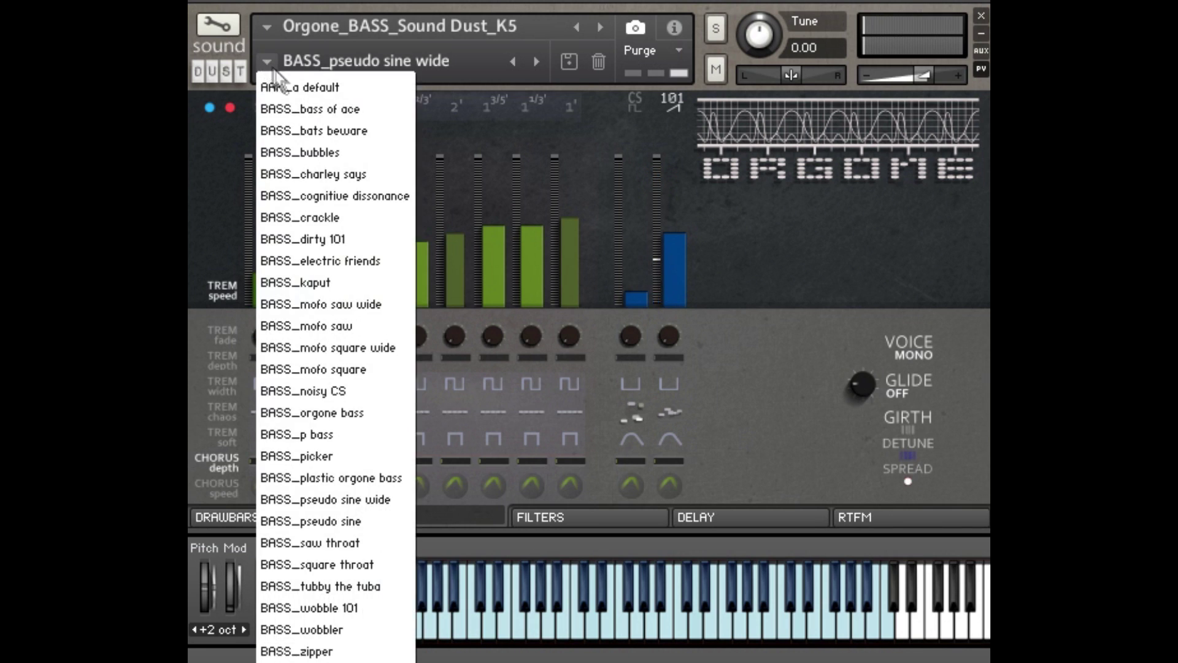
click(369, 265)
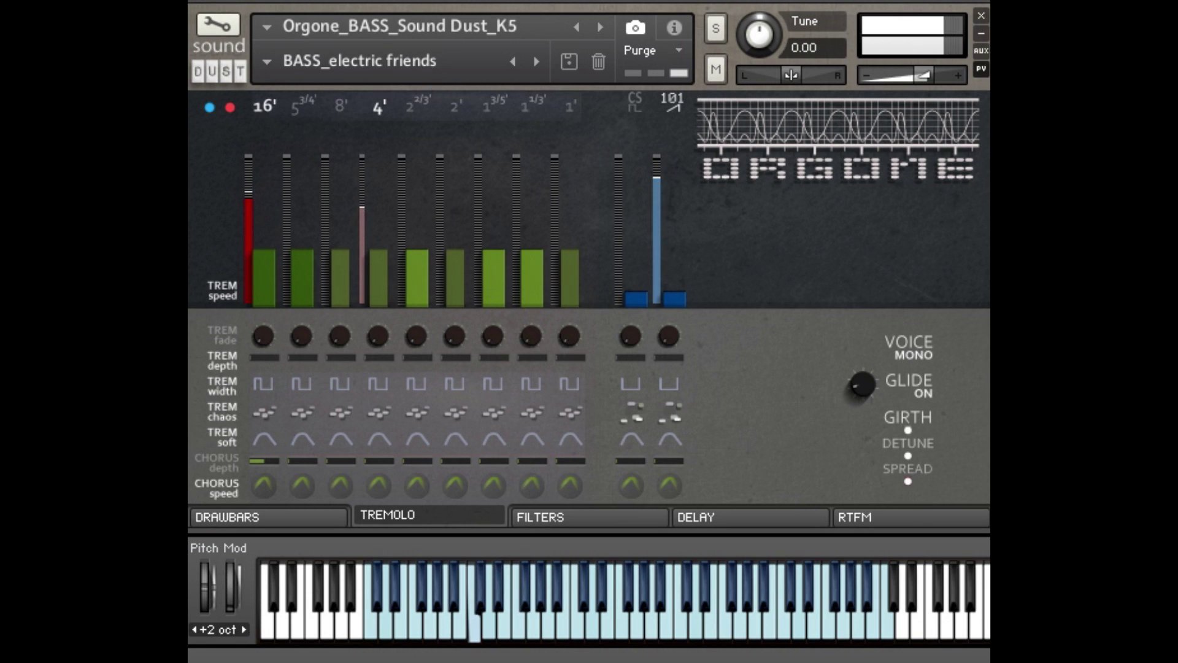
Load the BASS_noisy CS snapshot and set the octave of its CS drawbar to I.
click(271, 59)
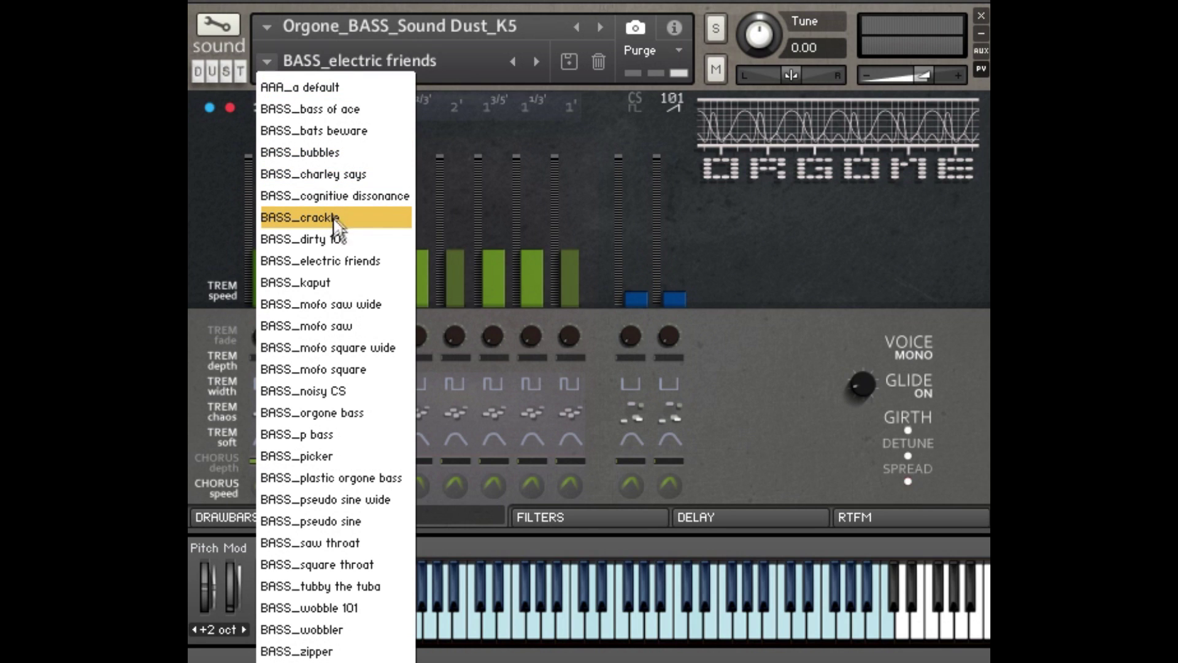
click(343, 391)
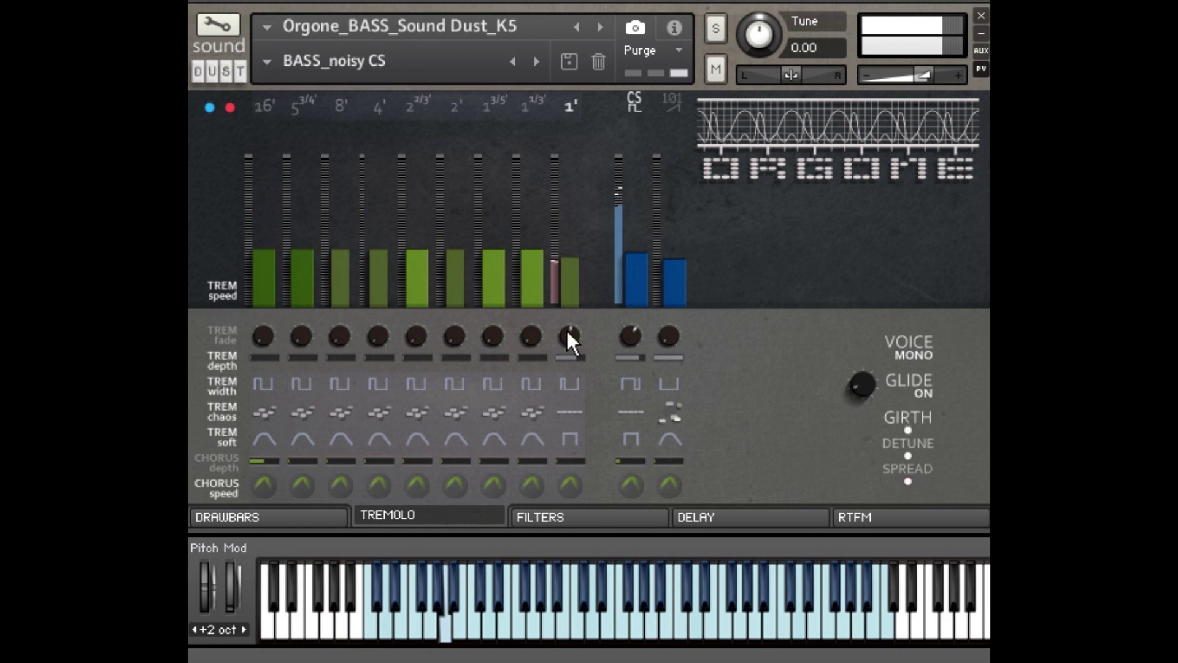
click(293, 515)
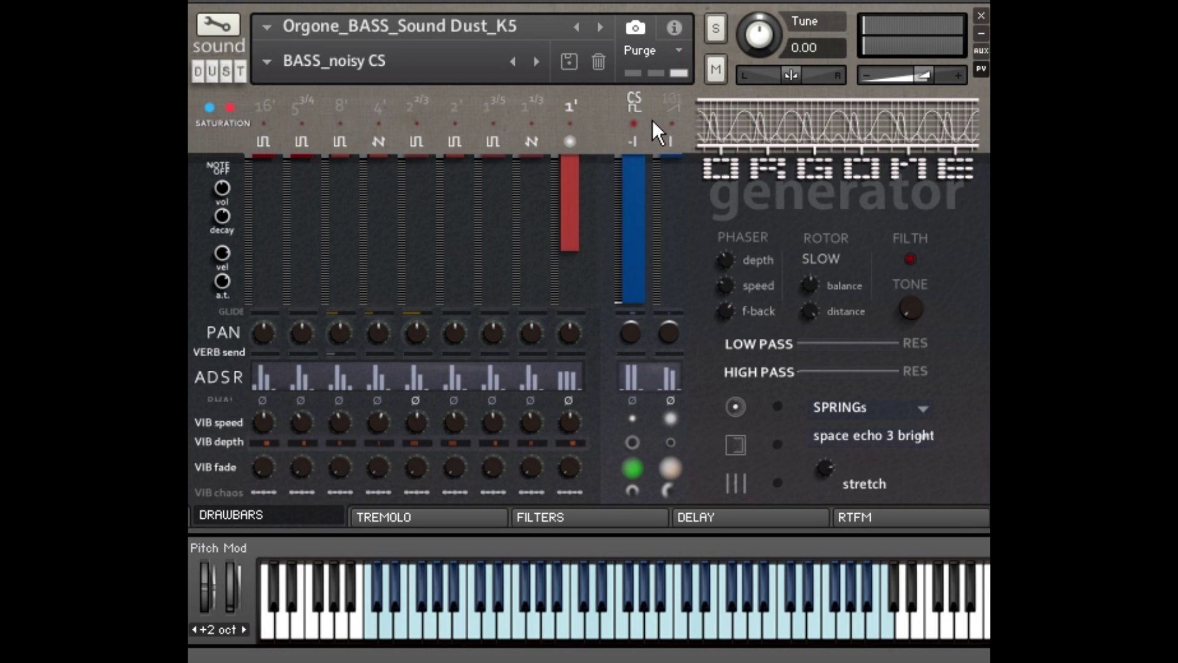
click(633, 141)
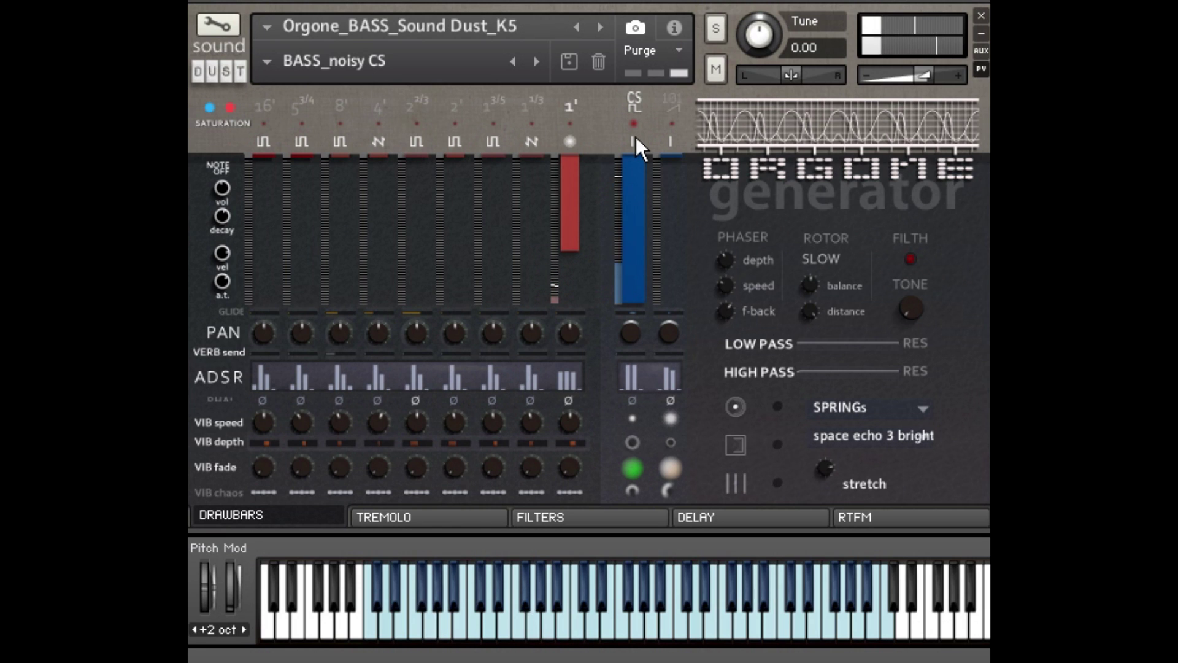
Vary the level of the 1' noise drawbar, leaving it extended almost fully.
drag(572, 246, 573, 277)
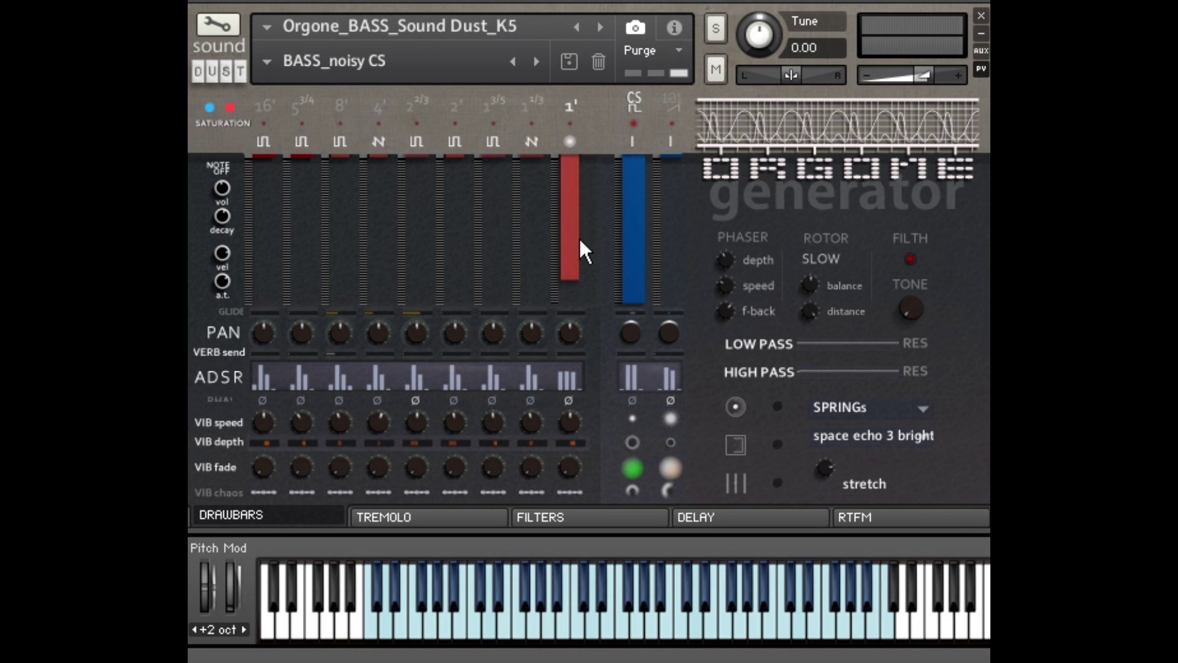
drag(571, 257, 571, 279)
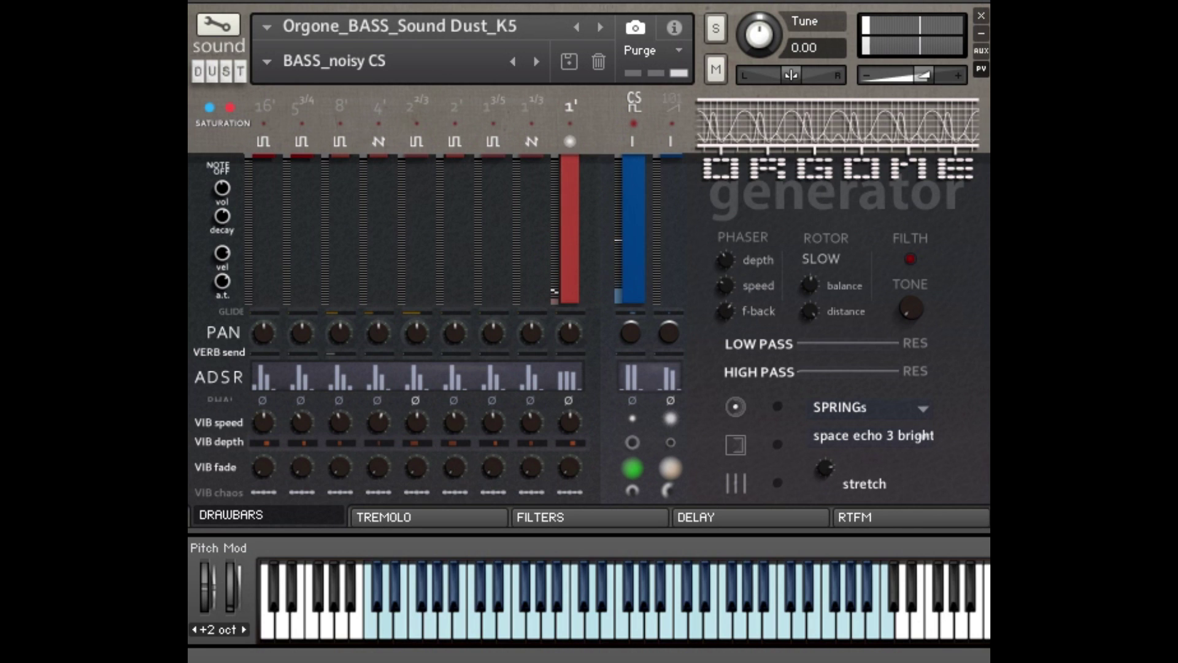
mouse_move(571, 294)
mouse_down()
mouse_move(571, 240)
mouse_move(574, 286)
mouse_up()
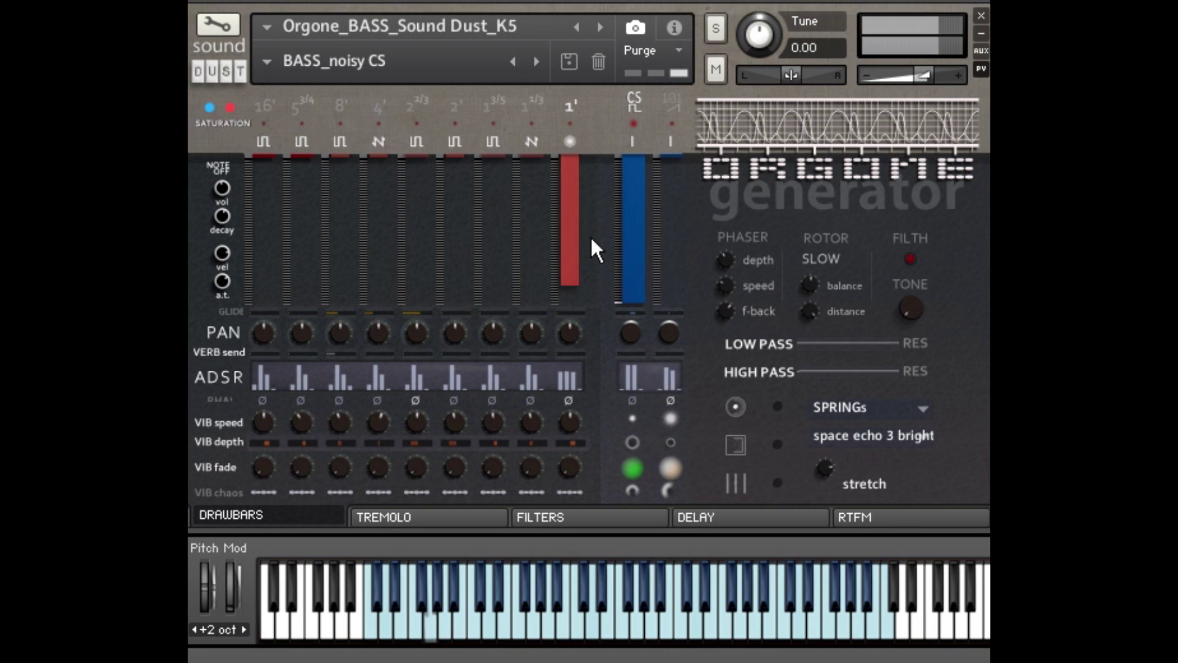
drag(591, 241, 599, 266)
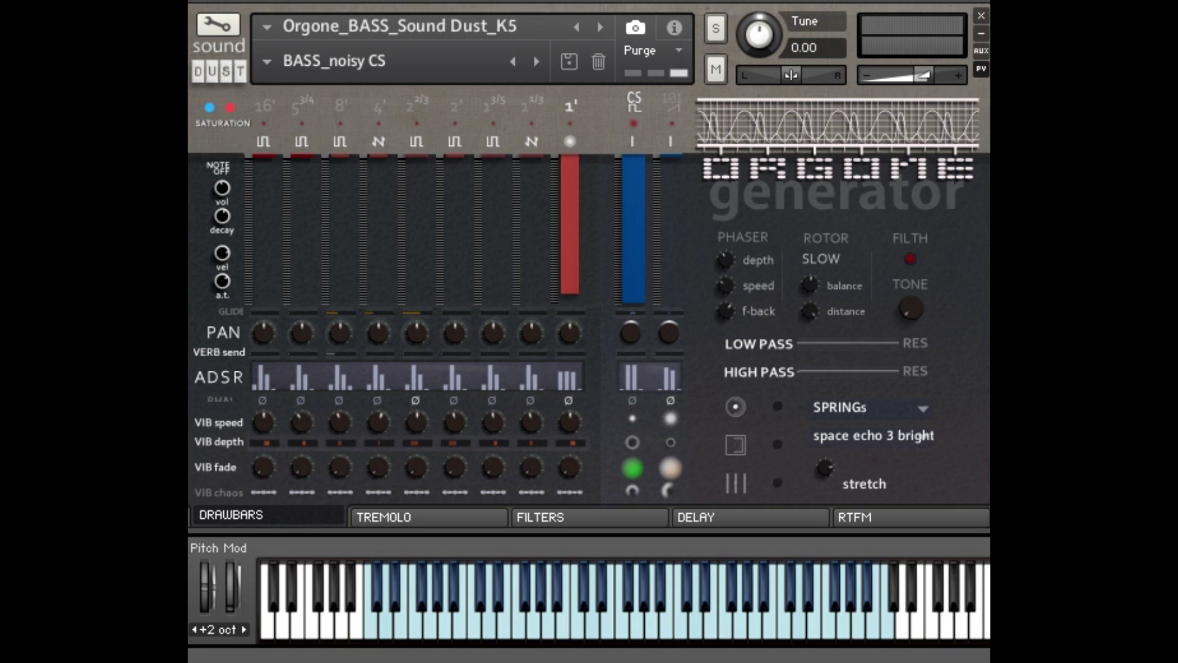
Switch to the Orgone_THROBBERS instrument without saving the current one, and view its tremolo and drawbar settings.
click(431, 30)
click(238, 518)
click(423, 521)
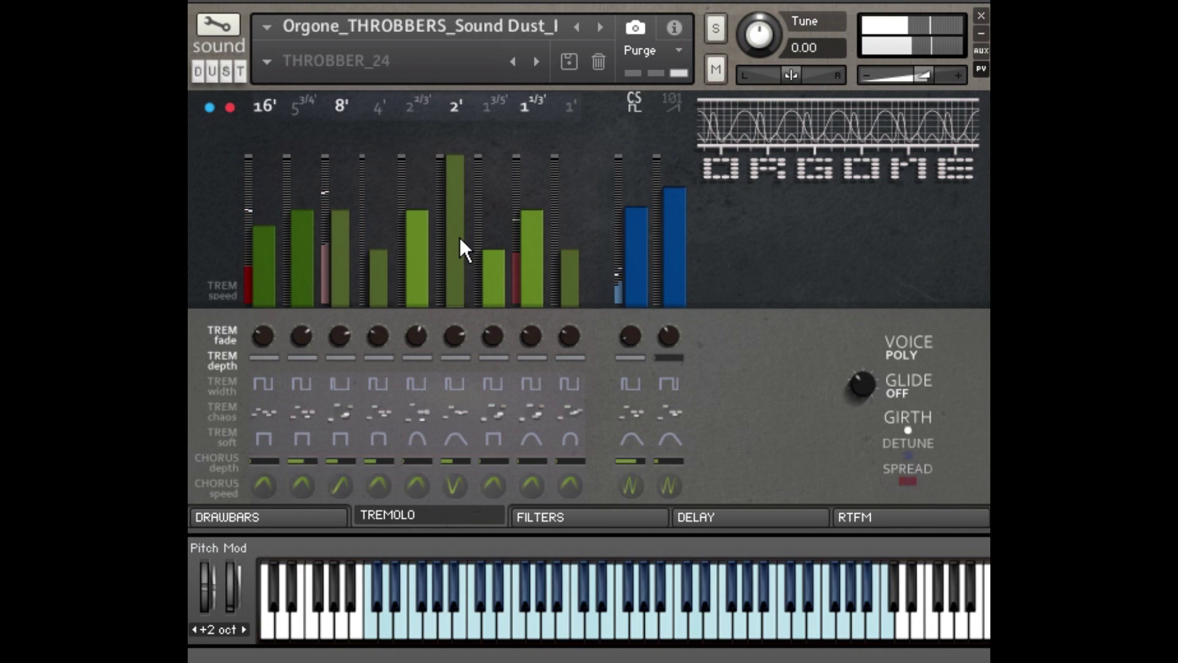
click(257, 520)
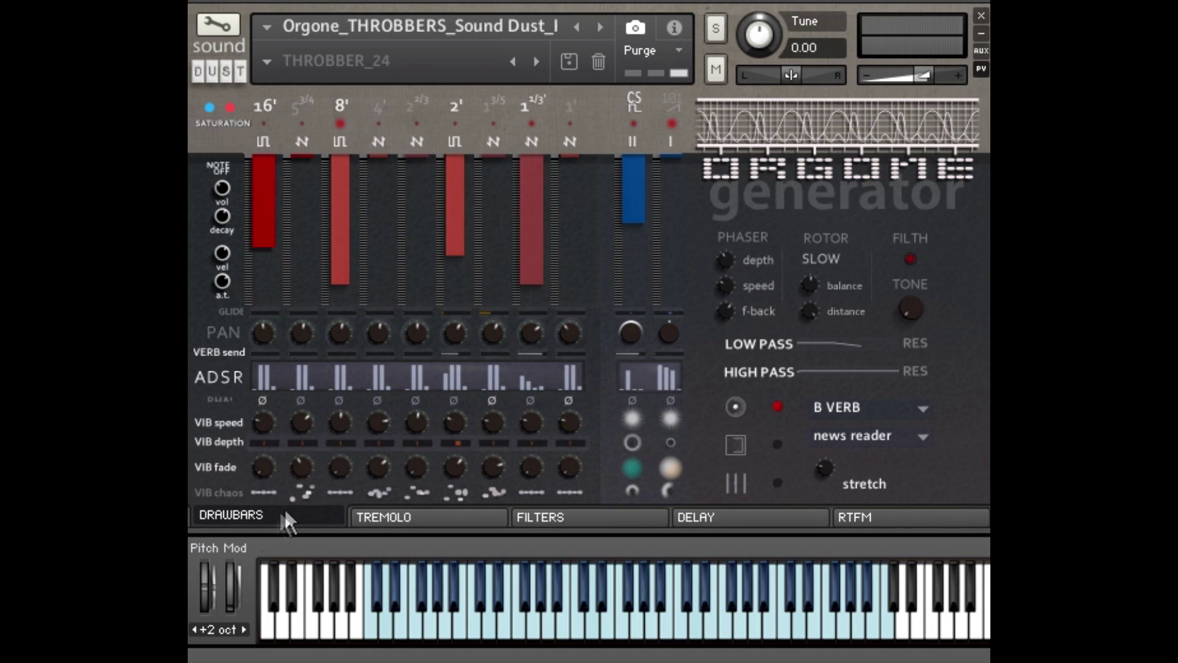
Play the THROBBERS instrument's initial sound, and load the THROBBER_24 snapshot to audition it.
click(430, 632)
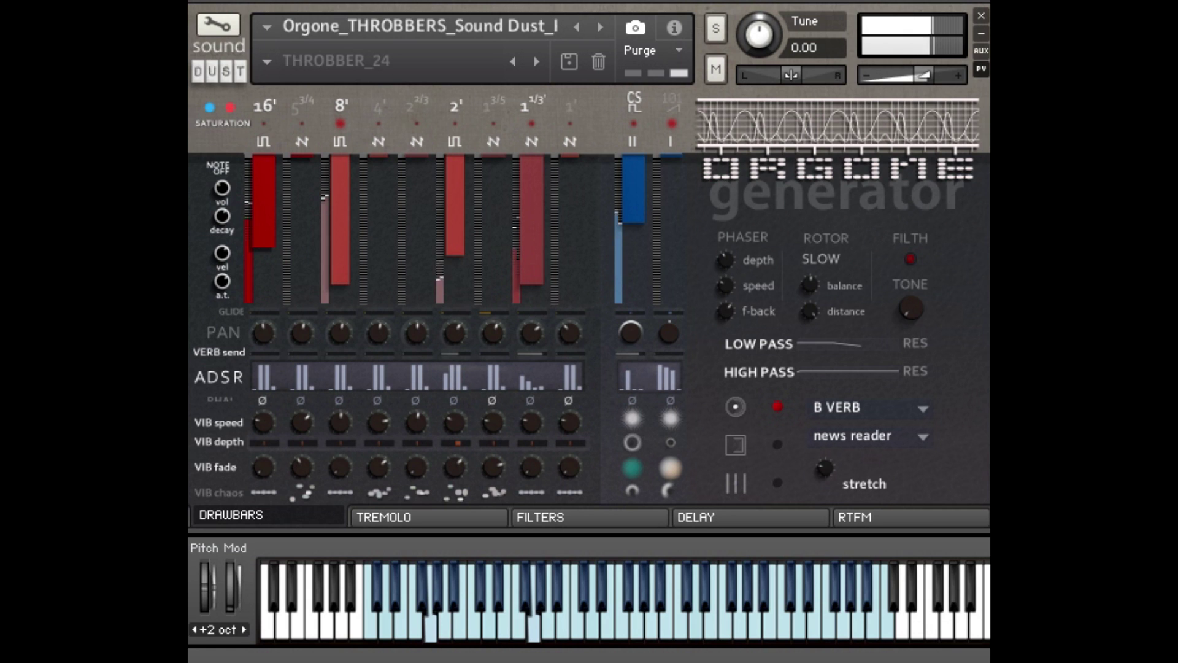
click(267, 60)
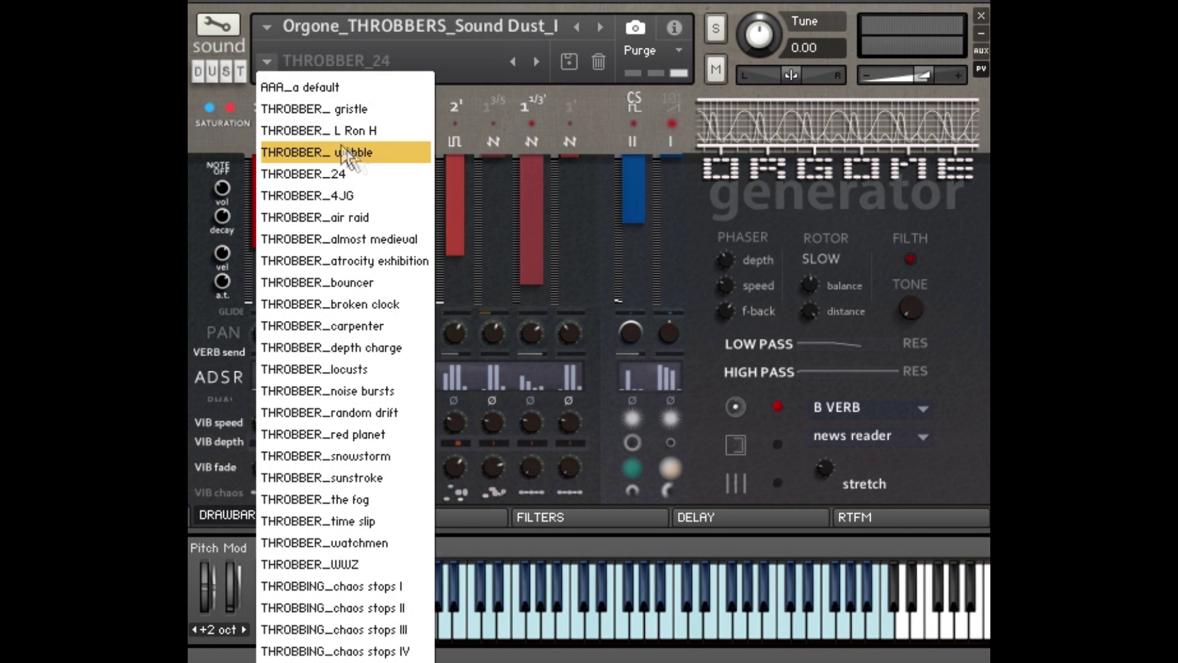
click(354, 176)
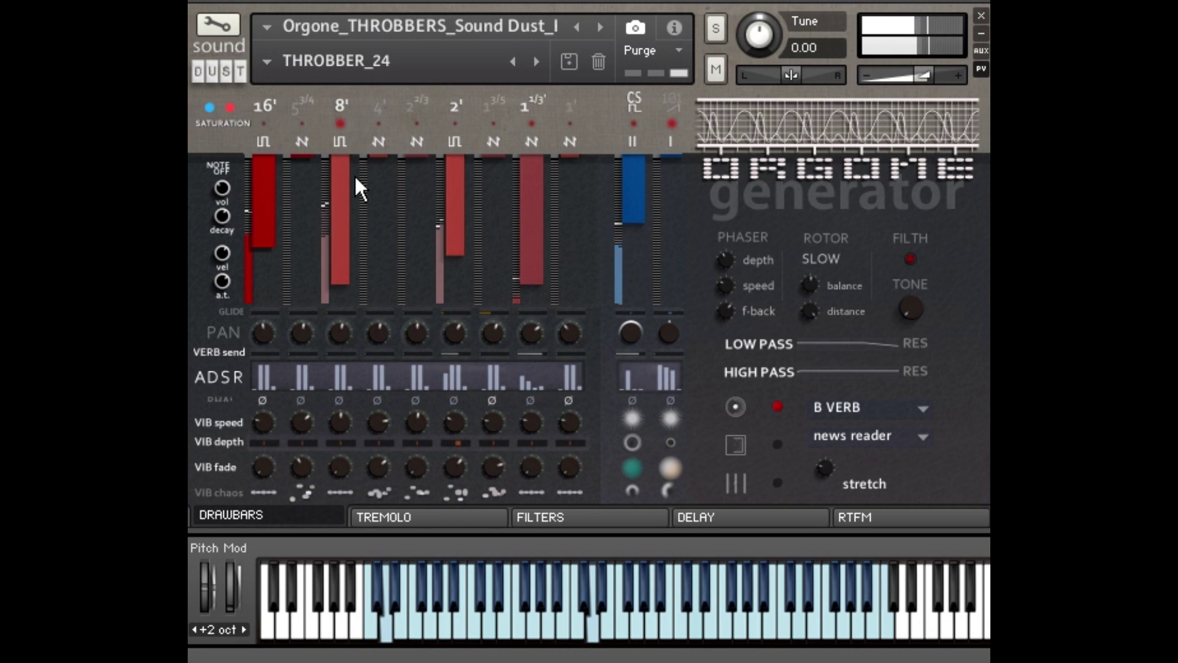
Load the THROBBER_ gristle snapshot to audition it.
click(268, 61)
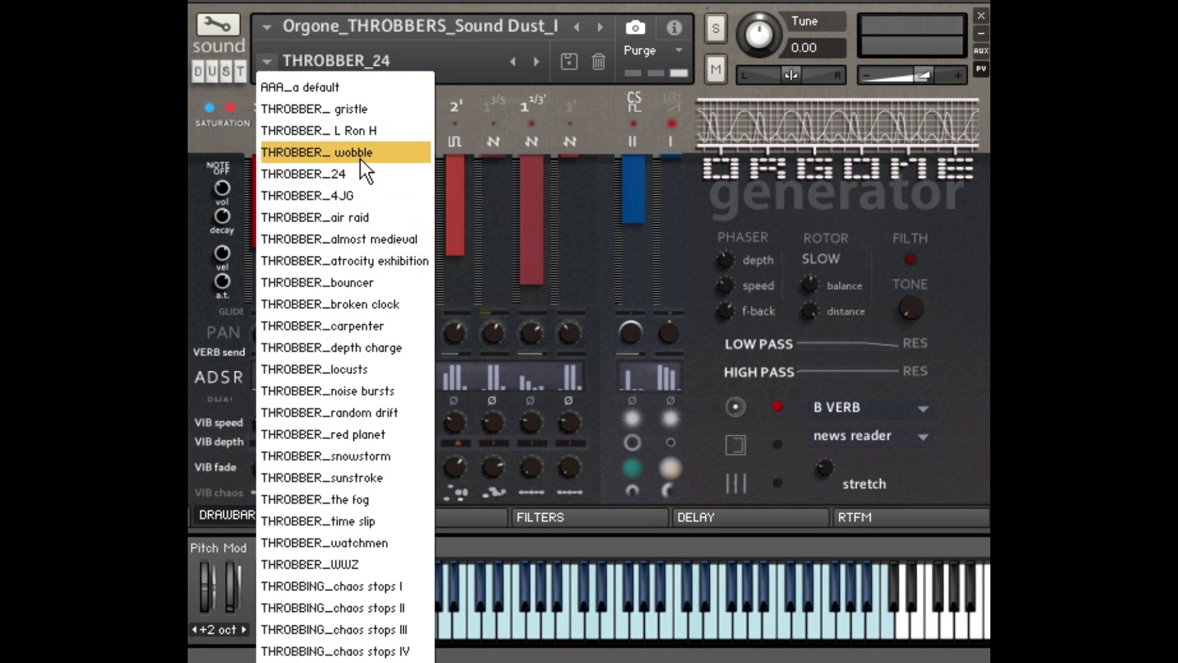
click(359, 111)
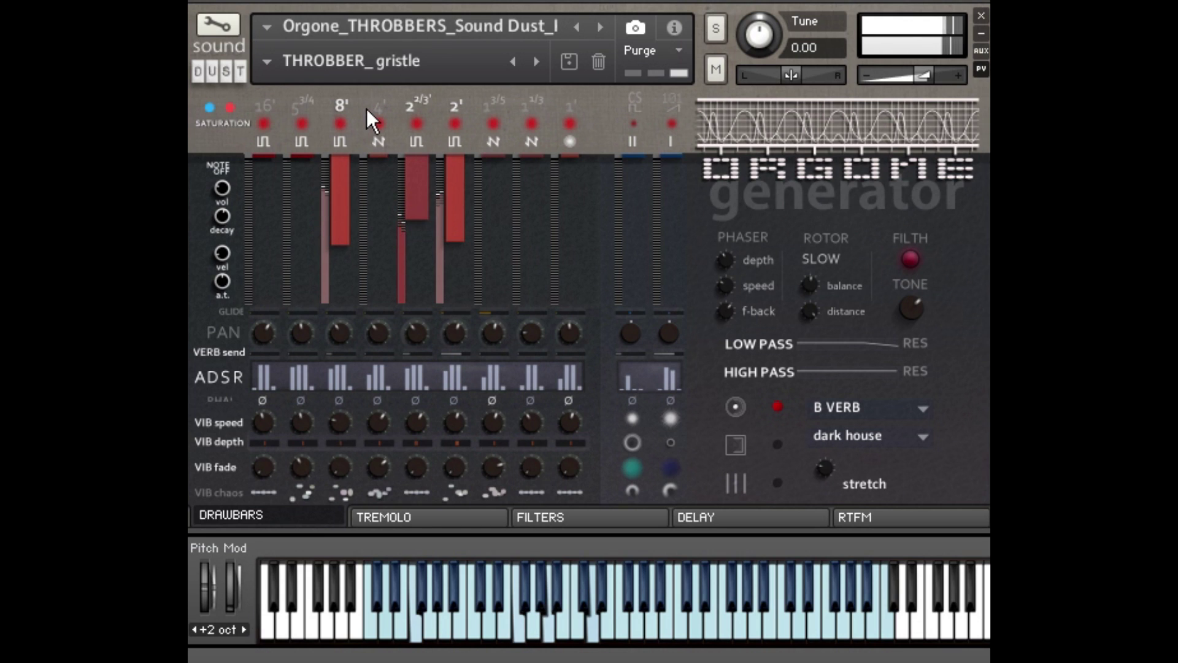
Load the THROBBER_snowstorm snapshot and reduce its 1' noise drawbar to a low level.
click(275, 61)
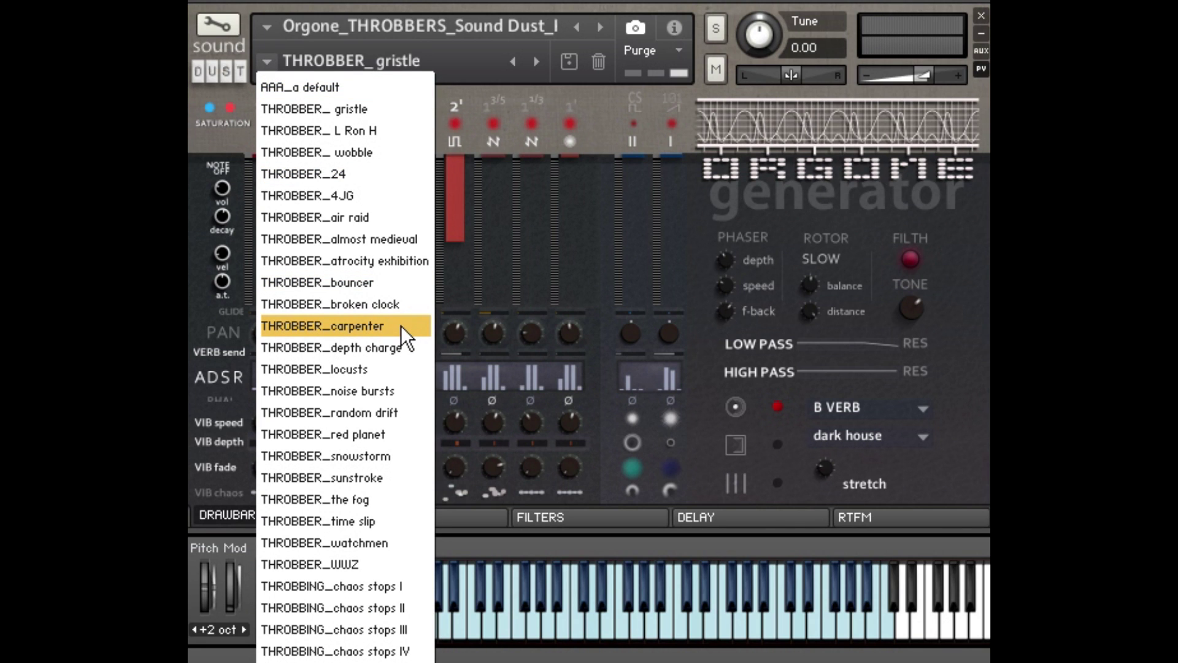
click(388, 455)
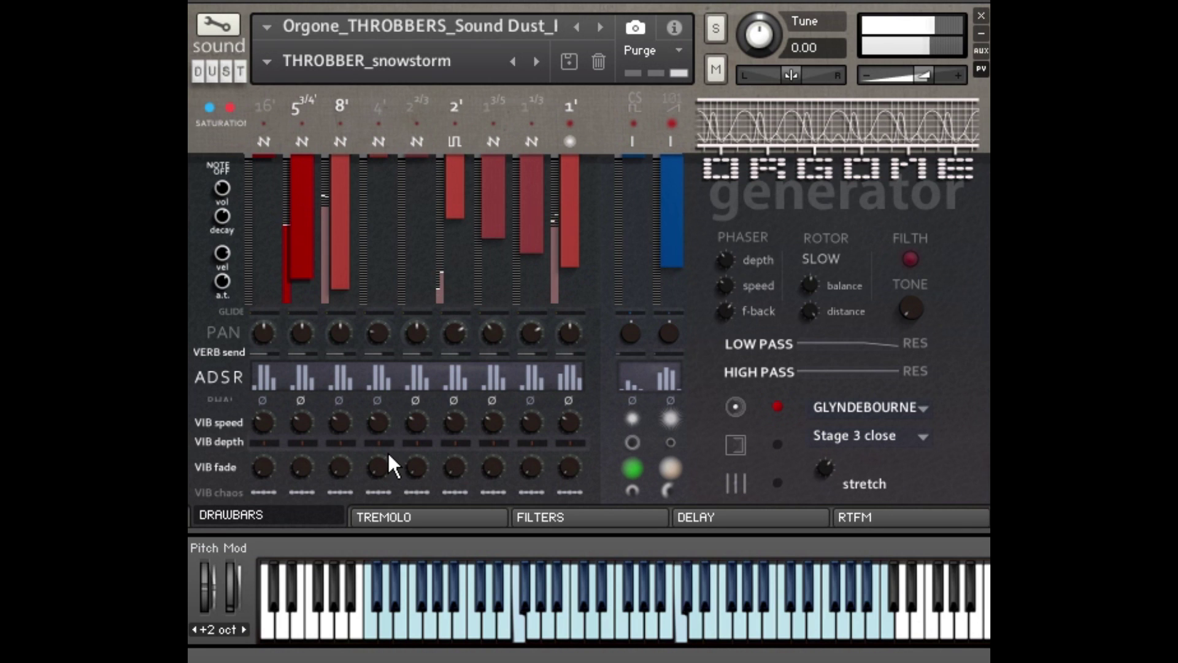
drag(581, 205, 642, 41)
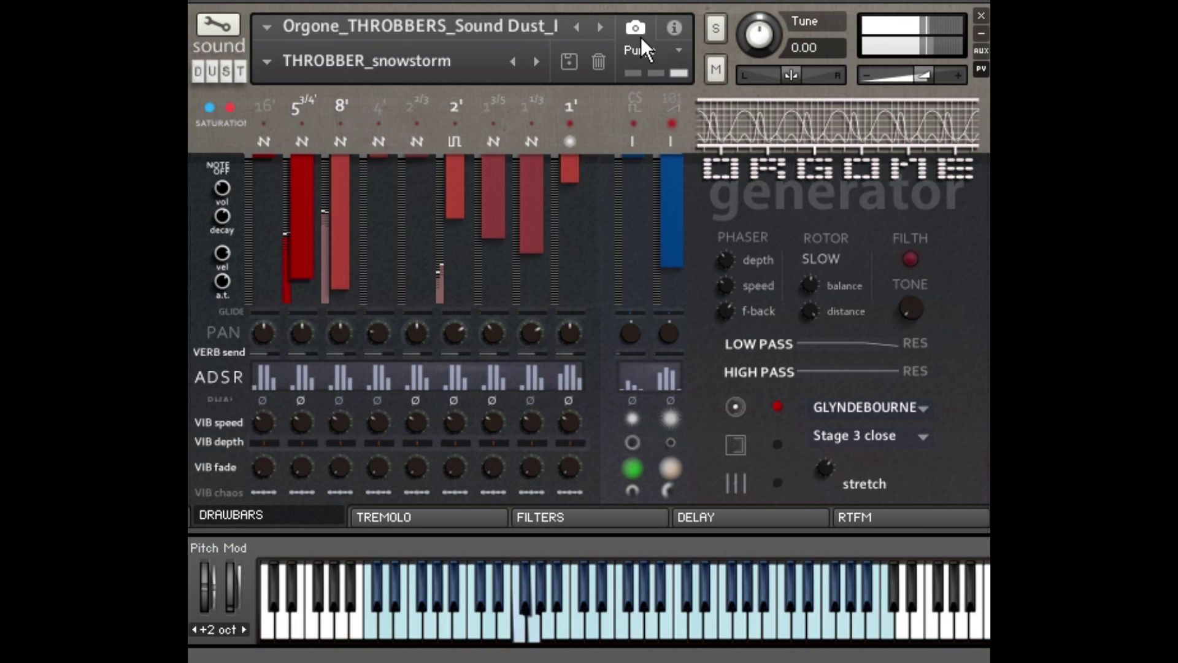
Load the THROBBING_chaos stops IV snapshot and view its tremolo settings before returning to the drawbars.
click(267, 61)
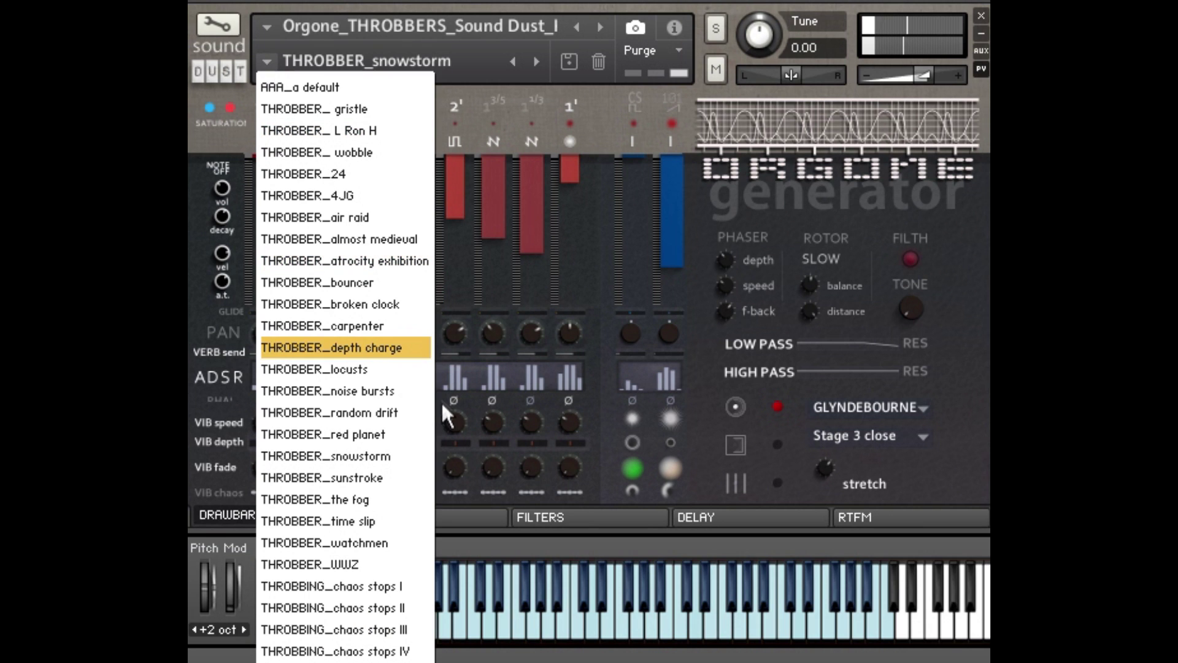
click(398, 650)
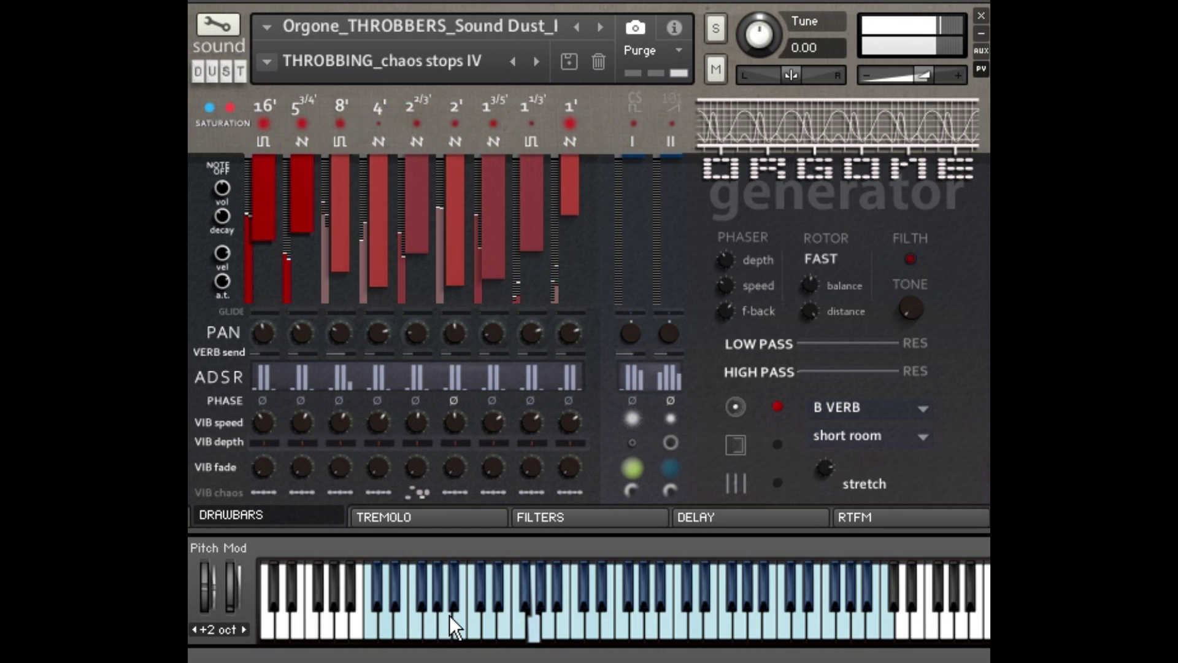
click(422, 516)
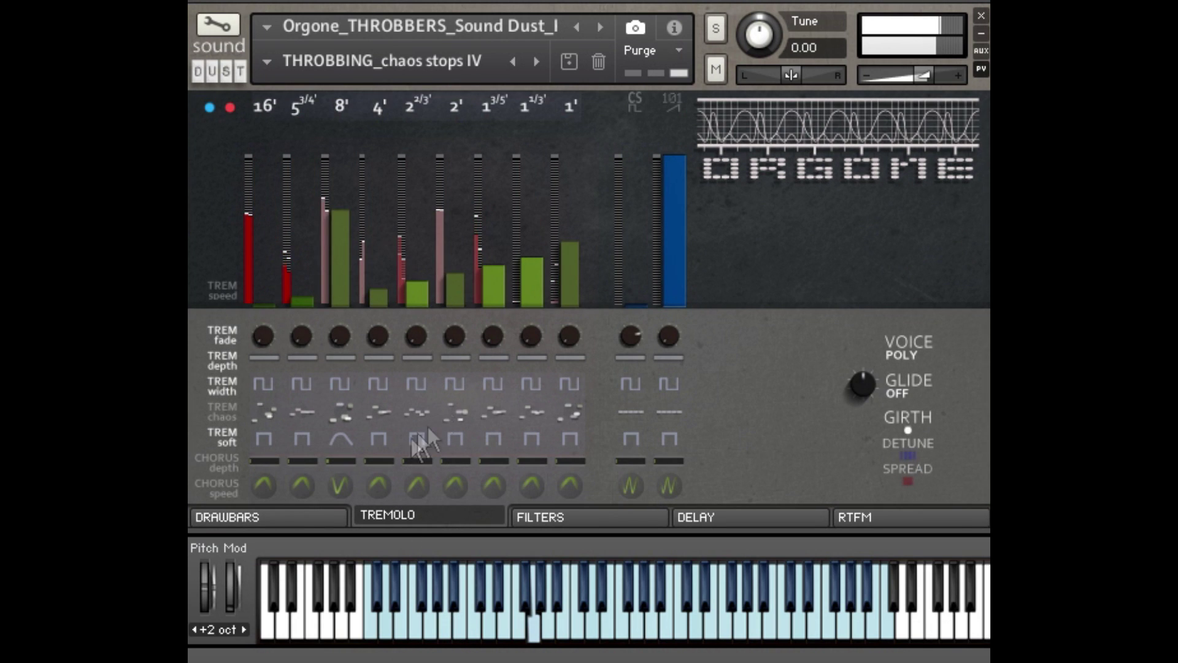
click(297, 516)
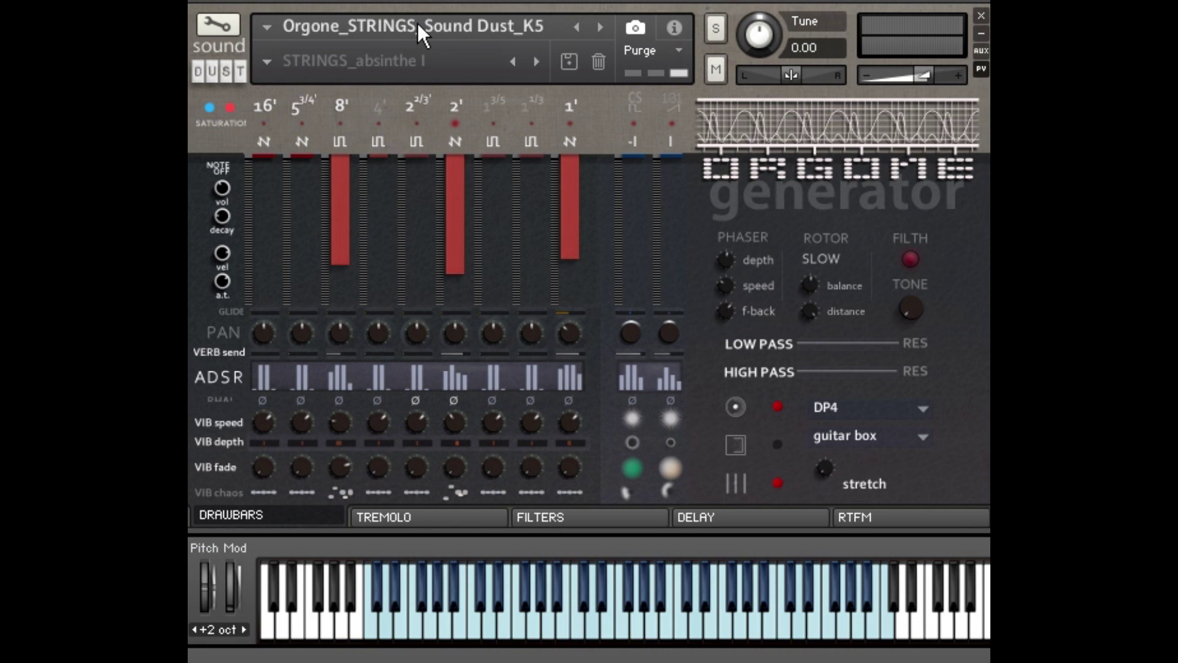
Switch to the Orgone_ORGONE instrument and audition its ORGONE_101+8 and ORGONE_slightly white snapshots.
click(269, 62)
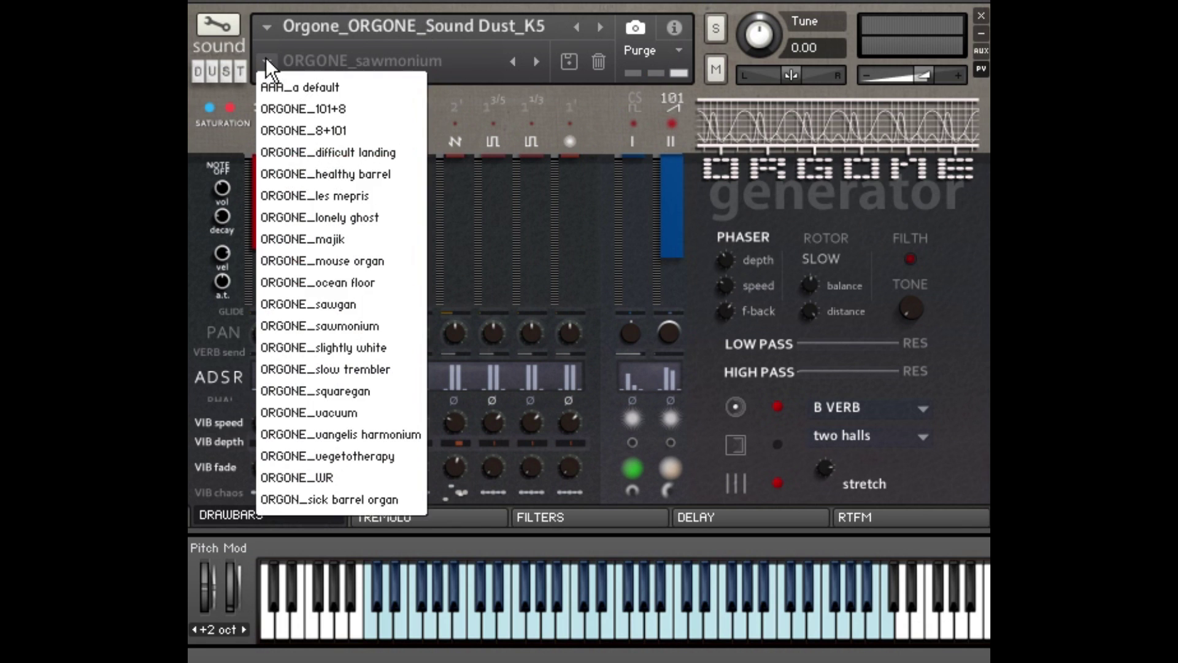
click(312, 107)
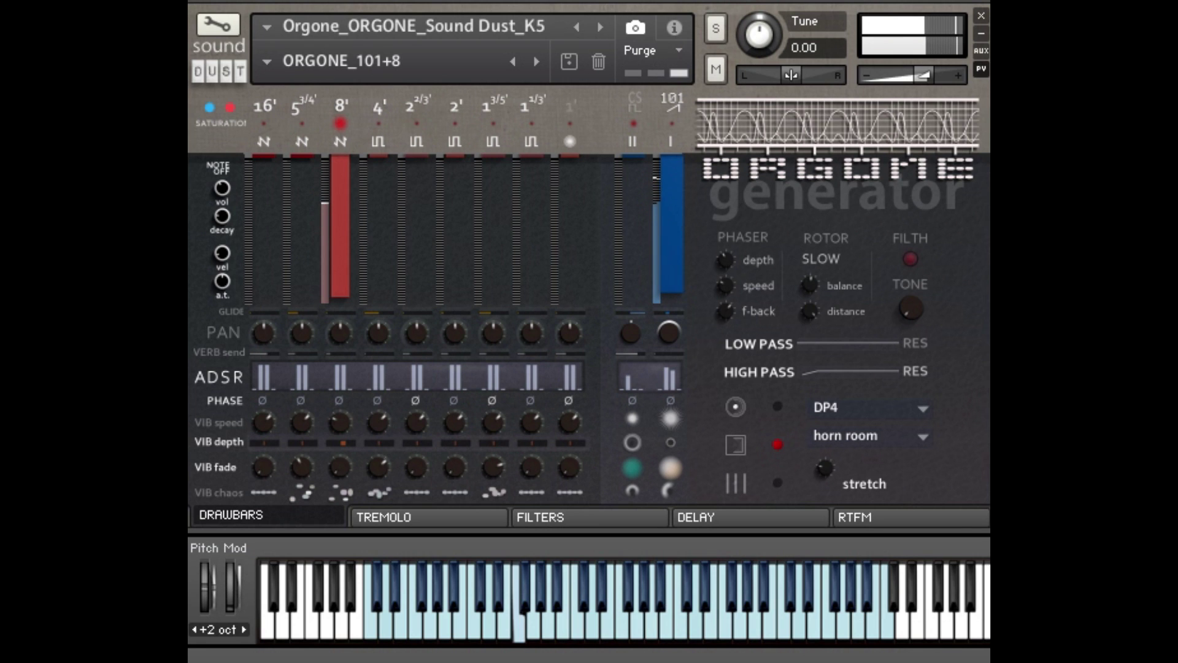
click(266, 61)
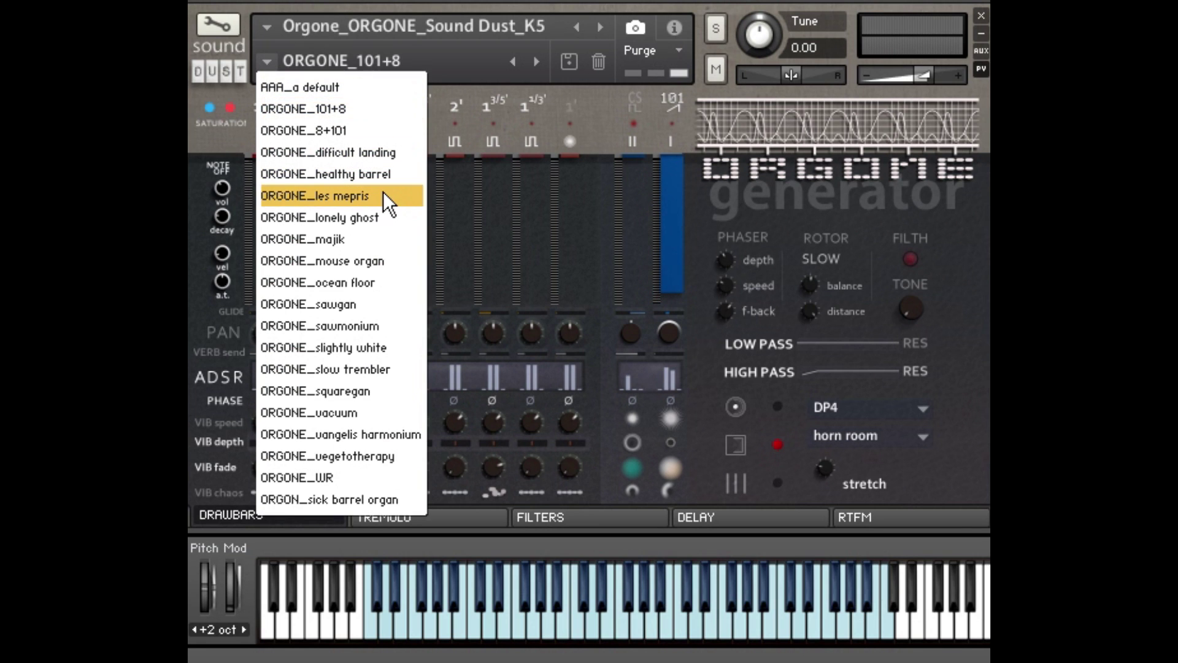
click(379, 343)
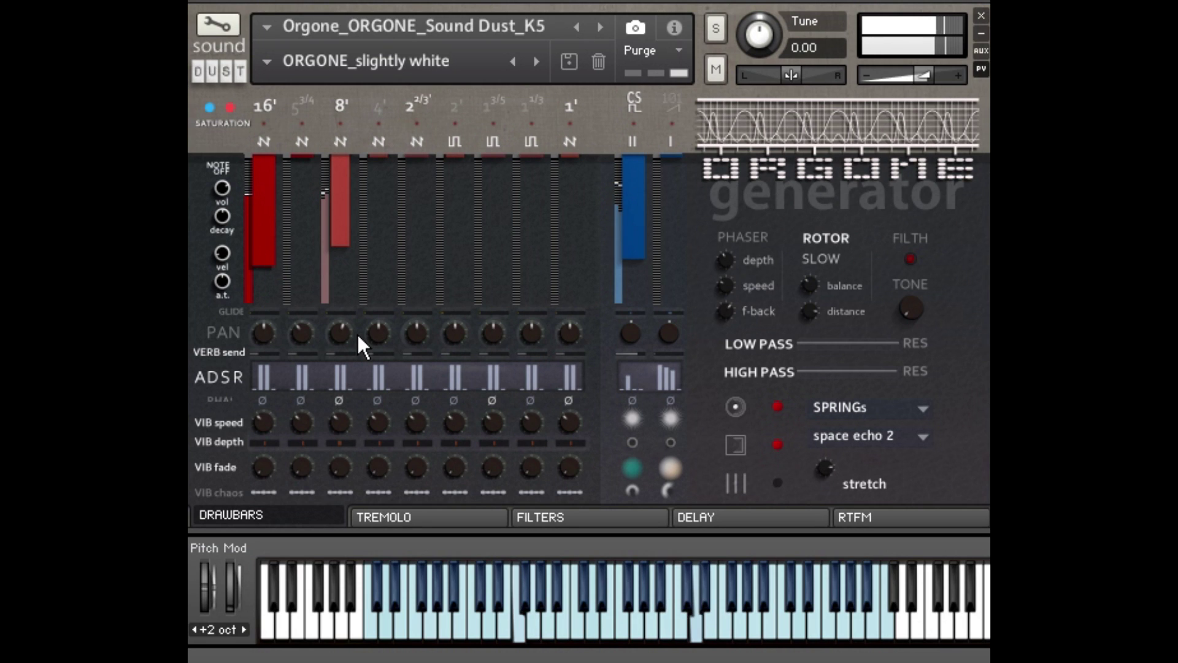
Load the ORGONE_WR and ORGONE_slow trembler snapshots in turn to audition them.
click(267, 61)
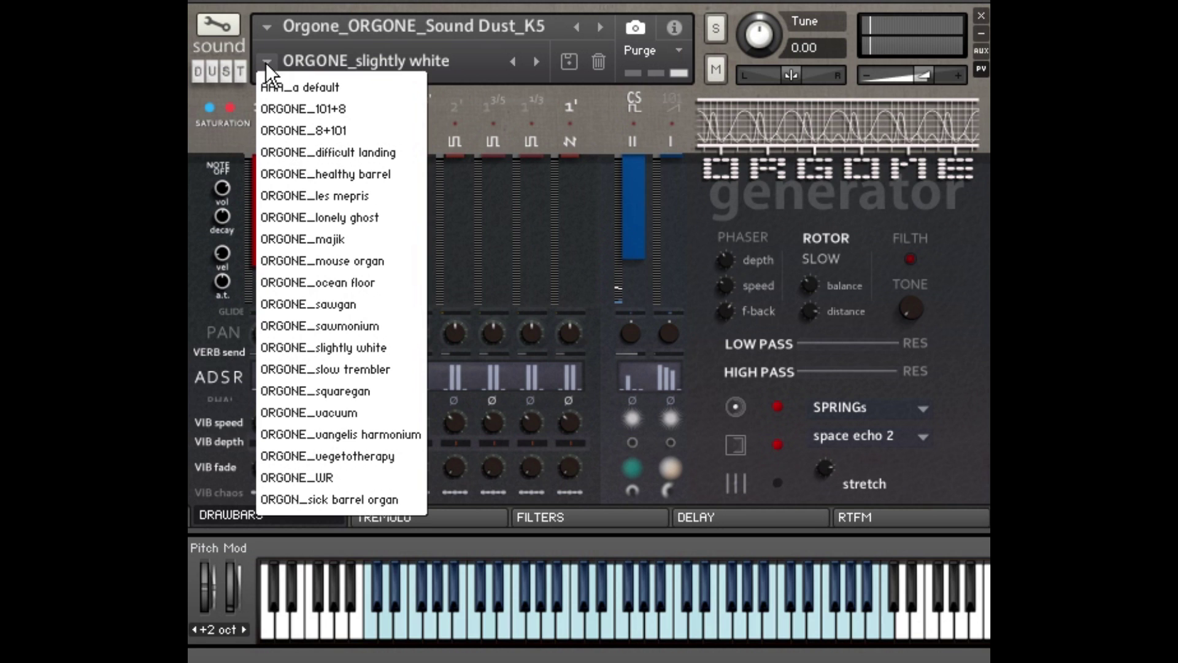
click(357, 473)
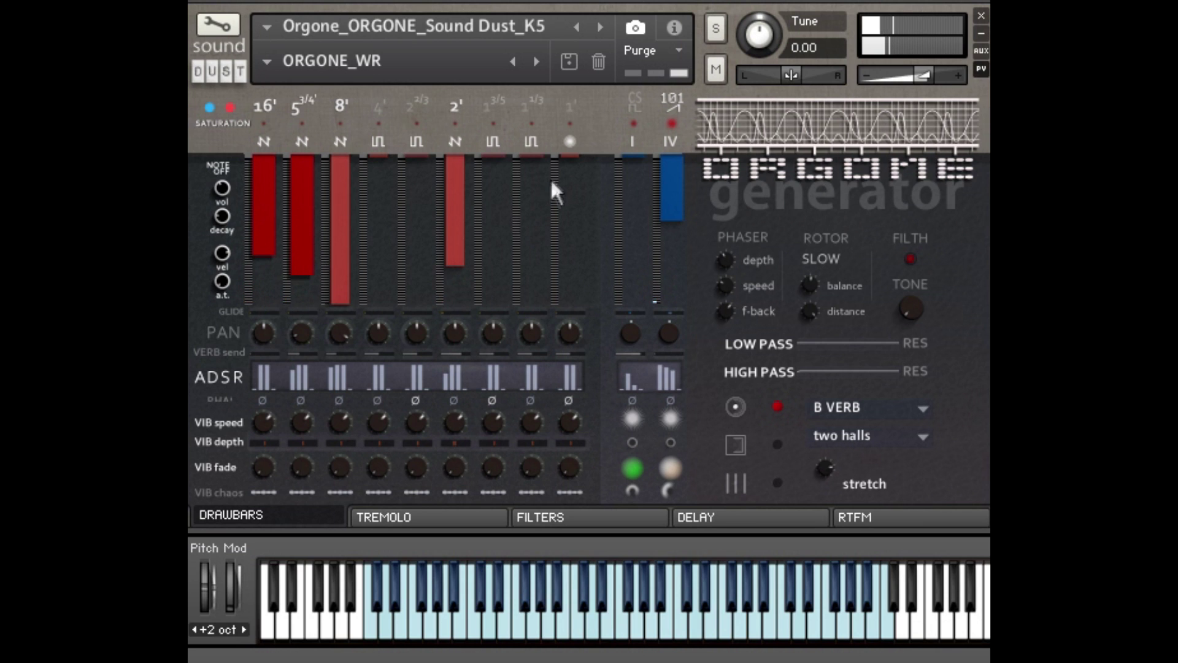
click(266, 62)
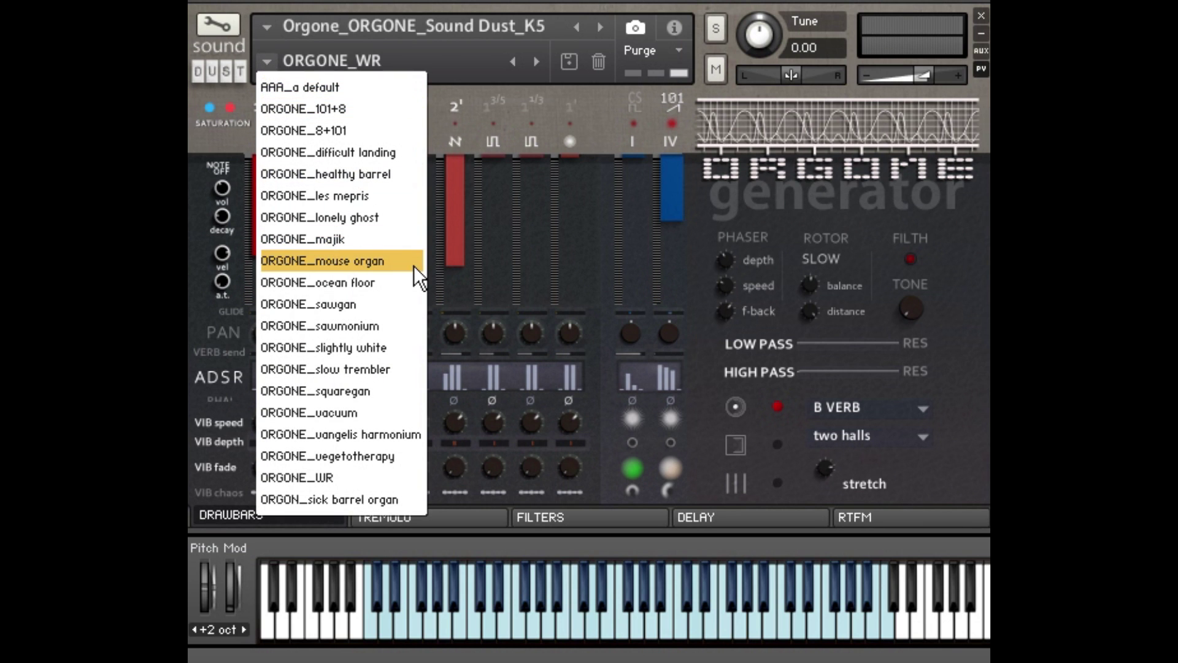
click(389, 367)
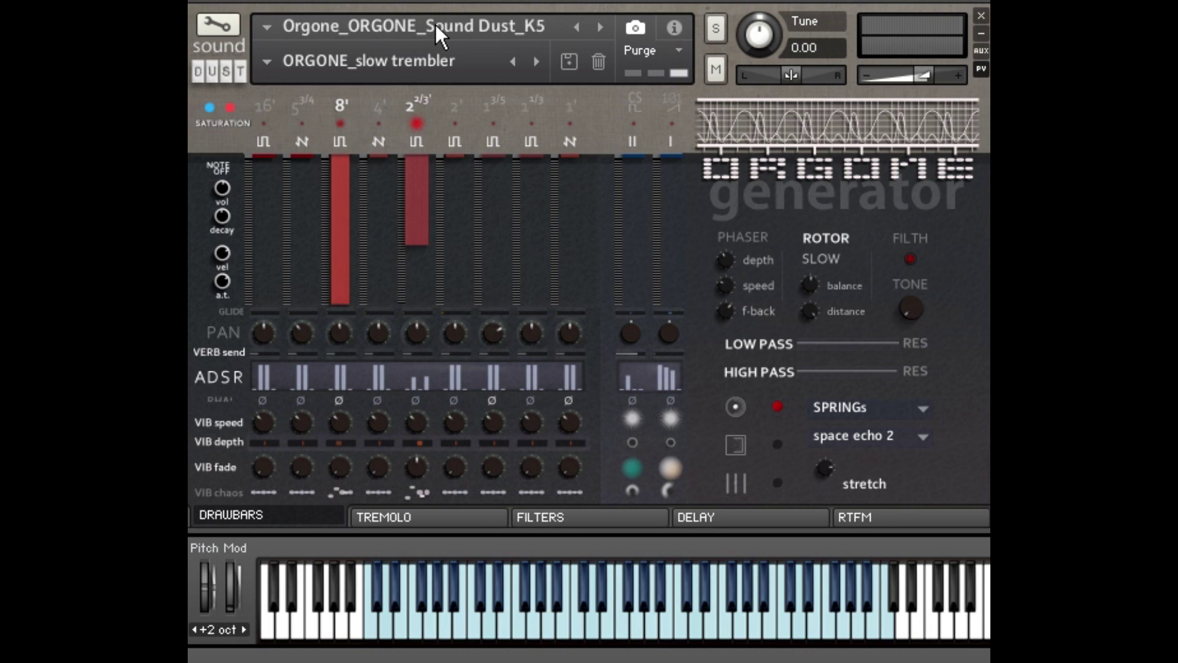
Switch to the Orgone_SFX instrument and audition its SFX_baby albatross and SFX_little feckers snapshots.
click(267, 62)
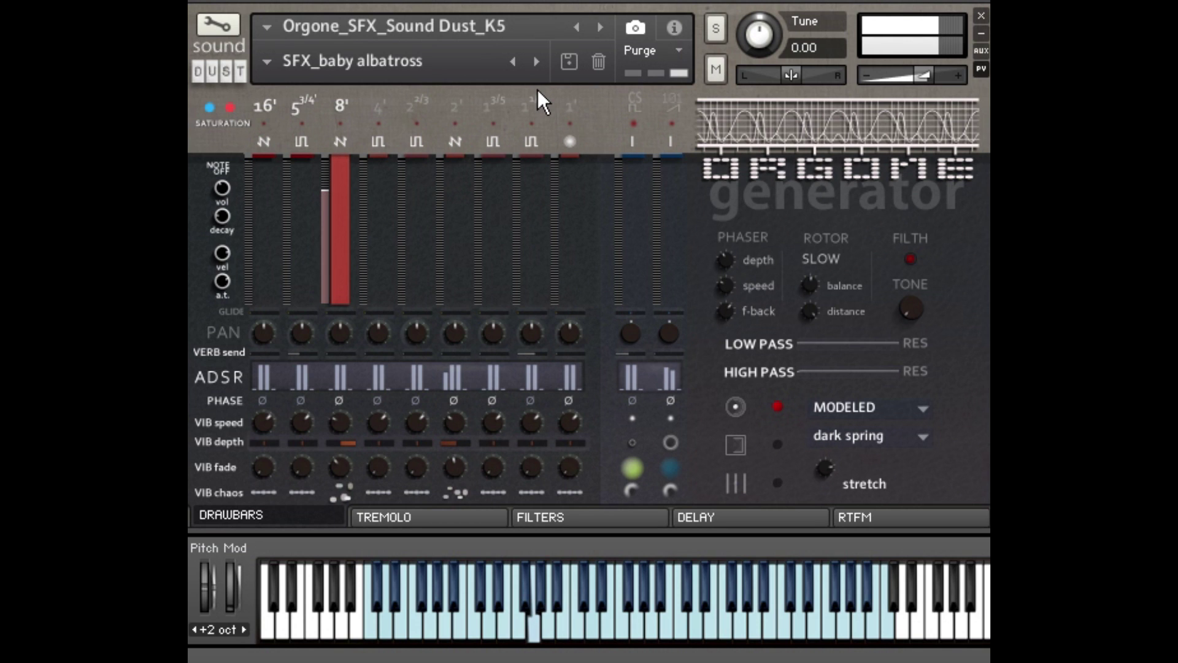
click(274, 64)
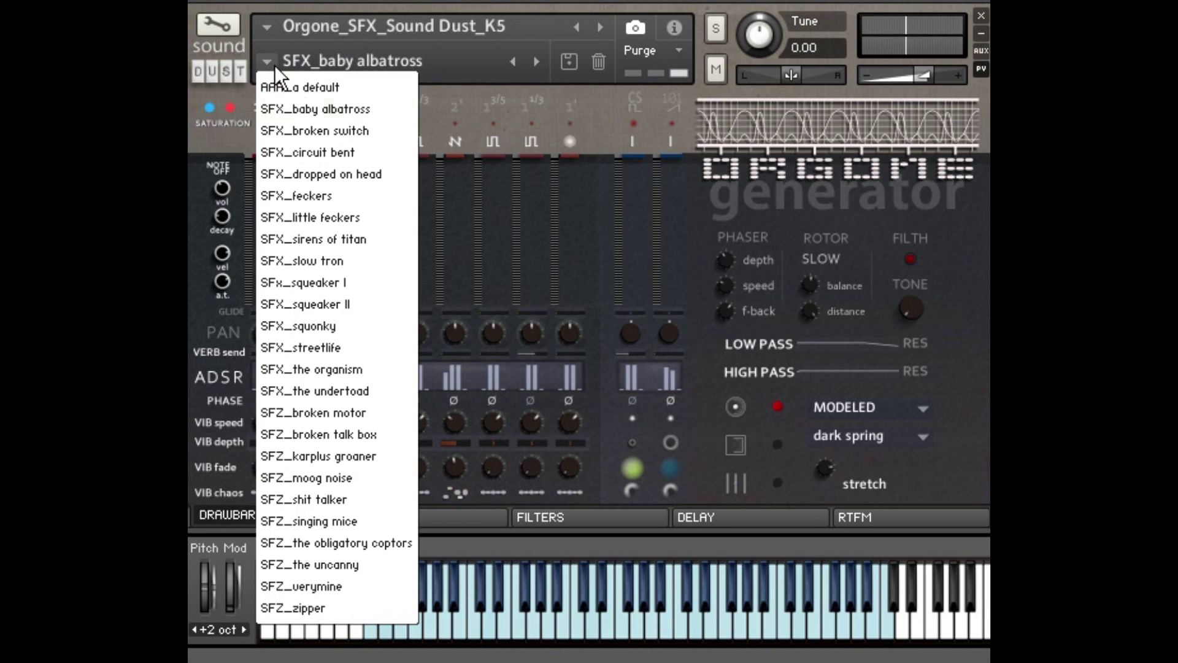
click(334, 218)
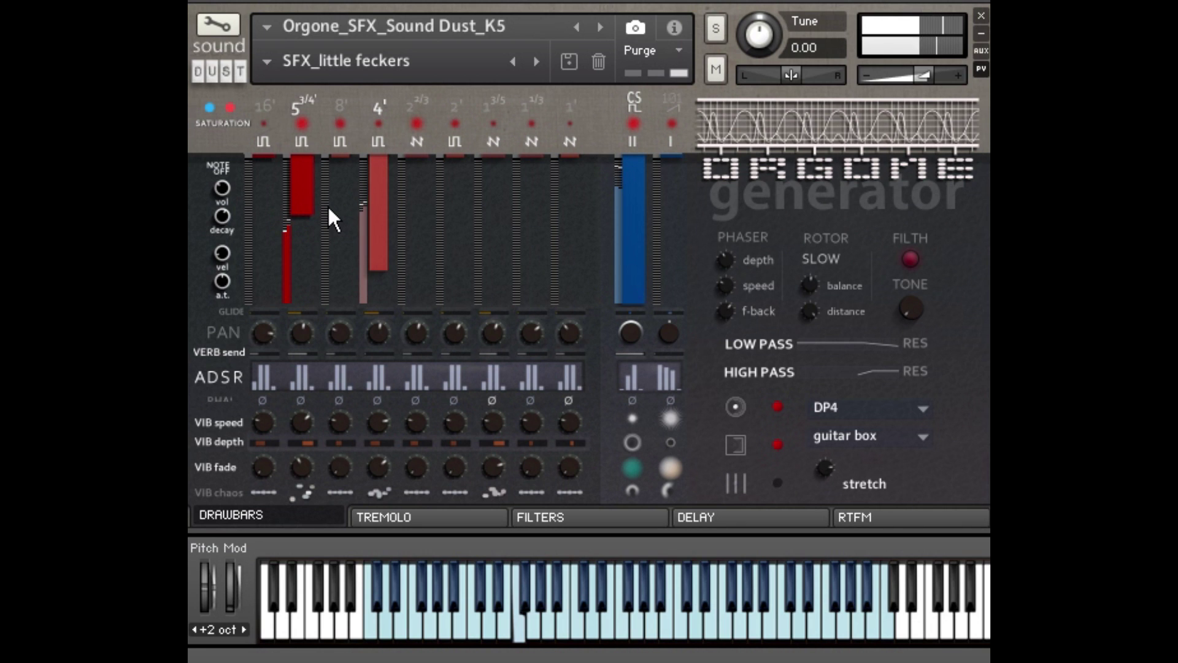
Audition the SFx_squeaker I snapshot followed by SFX_squeaker II.
click(269, 62)
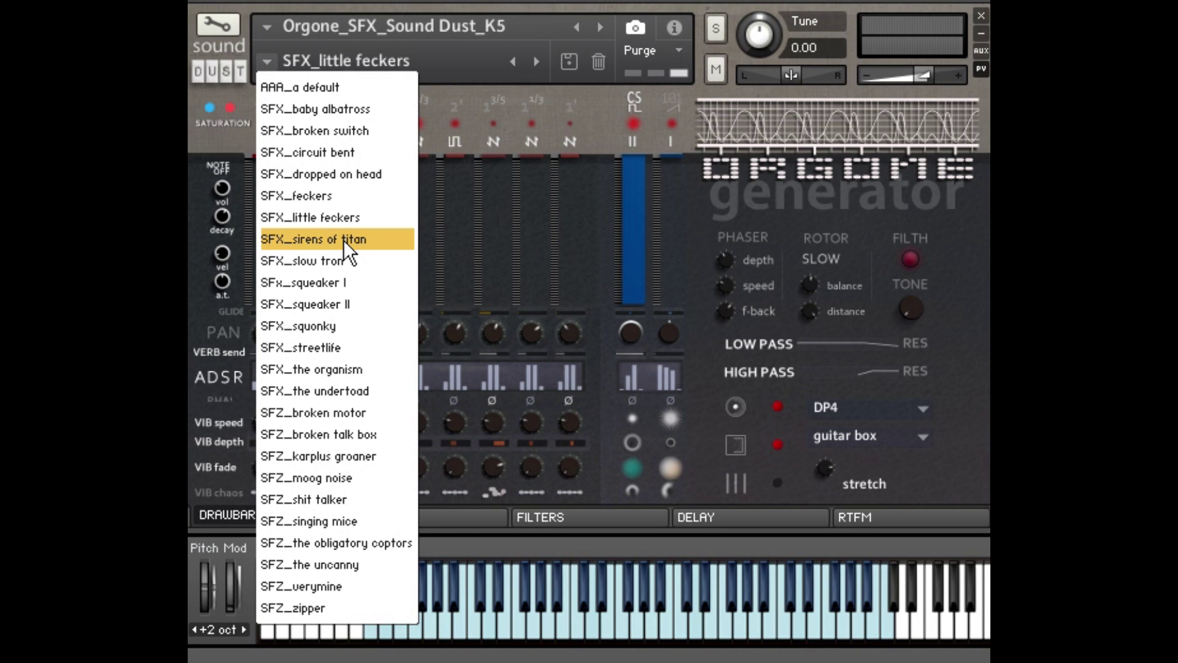
click(341, 282)
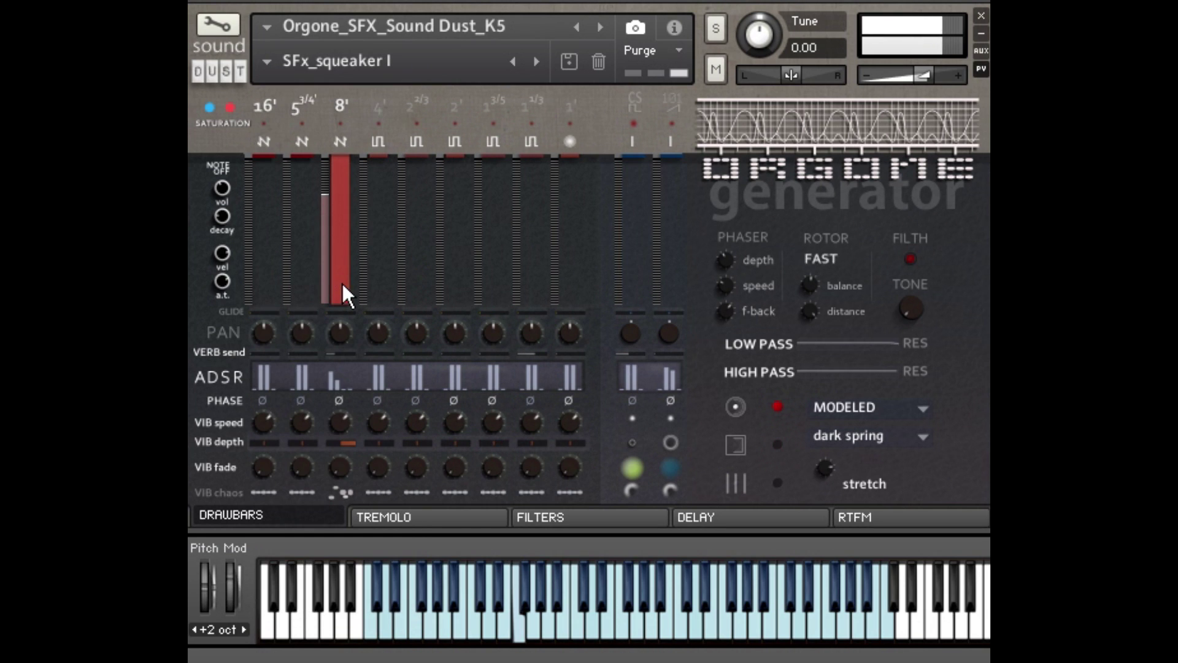
click(533, 62)
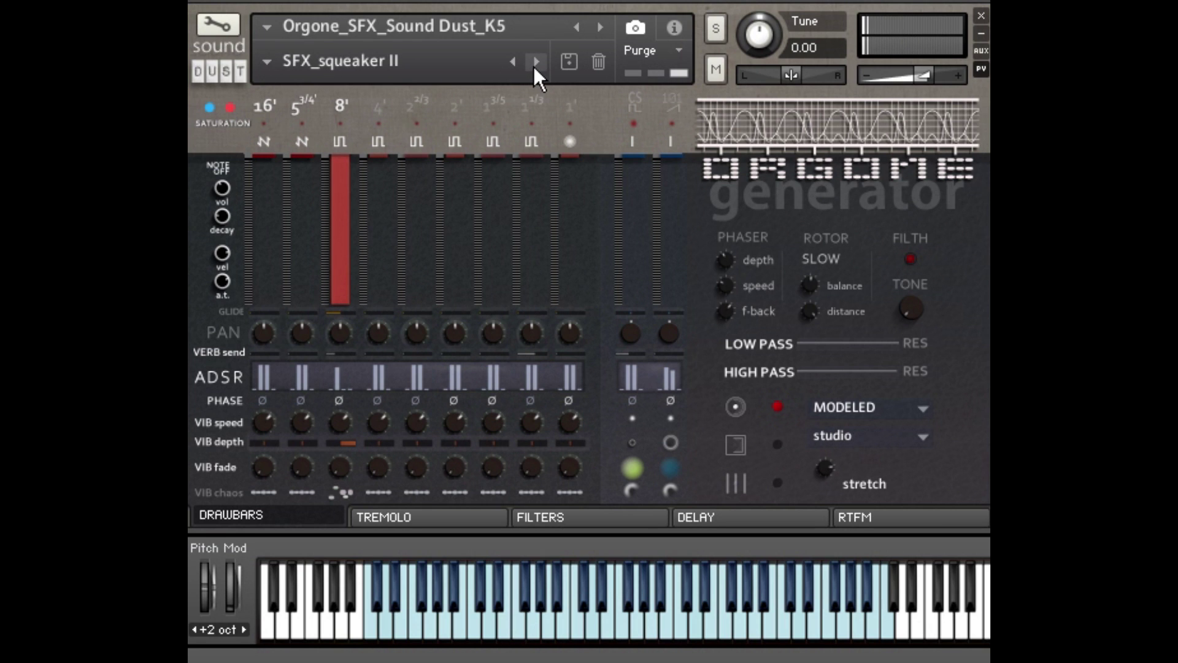
Load the SFZ_broken motor and SFZ_singing mice snapshots in turn to audition them.
click(275, 65)
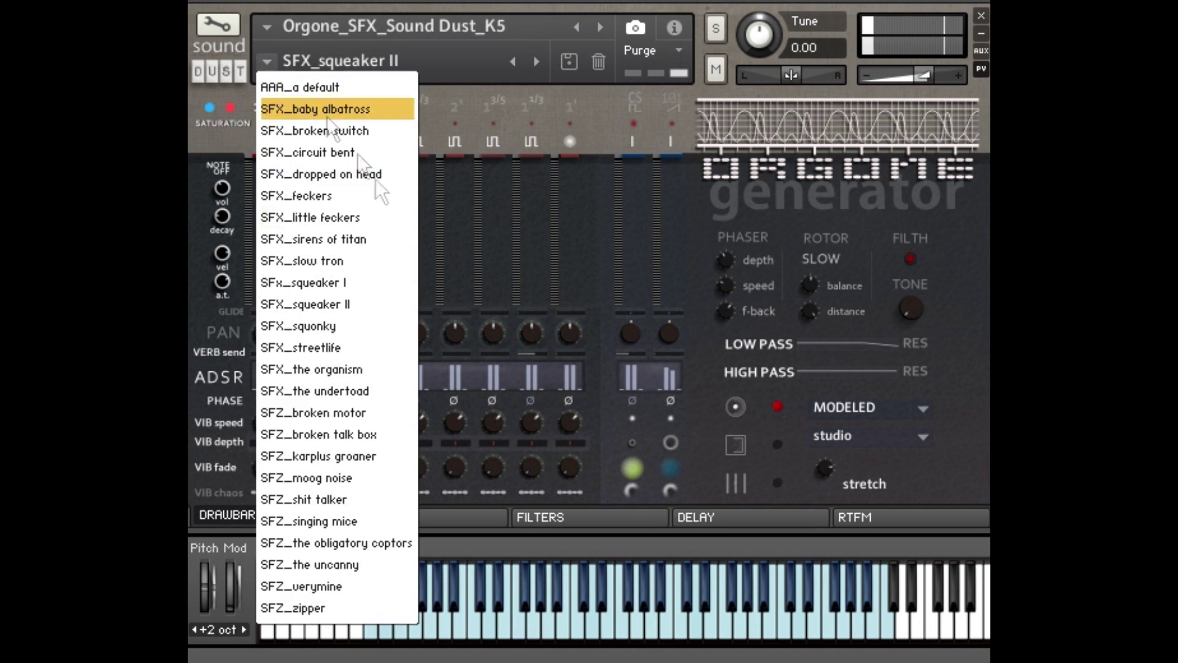
click(386, 413)
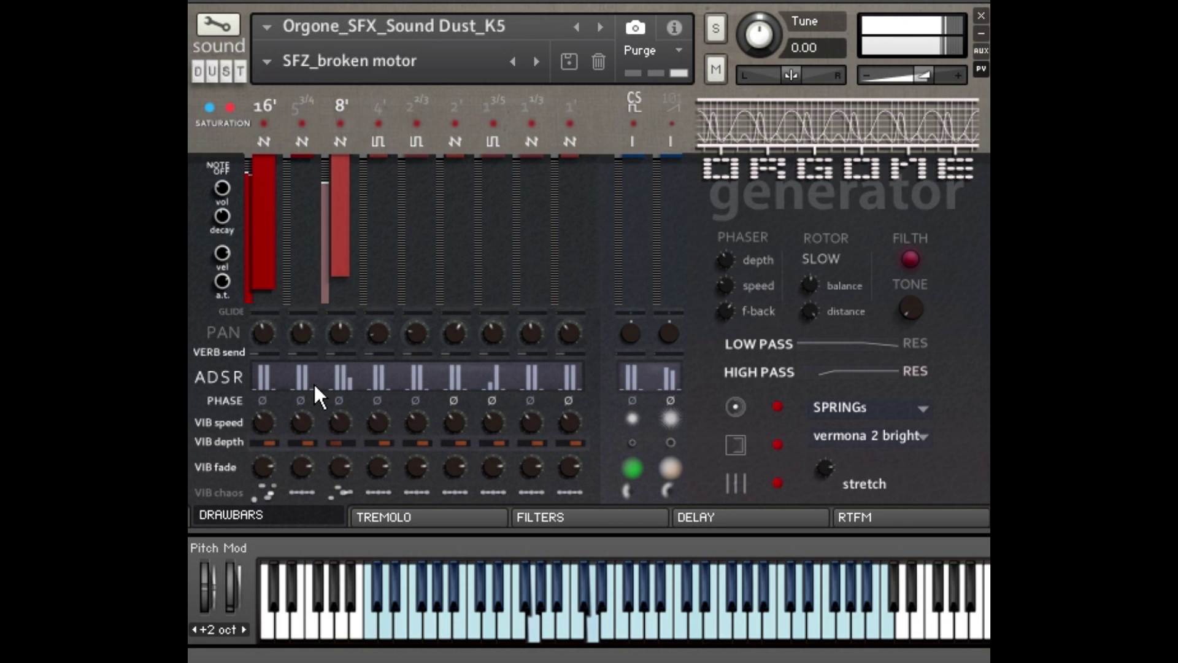
click(266, 61)
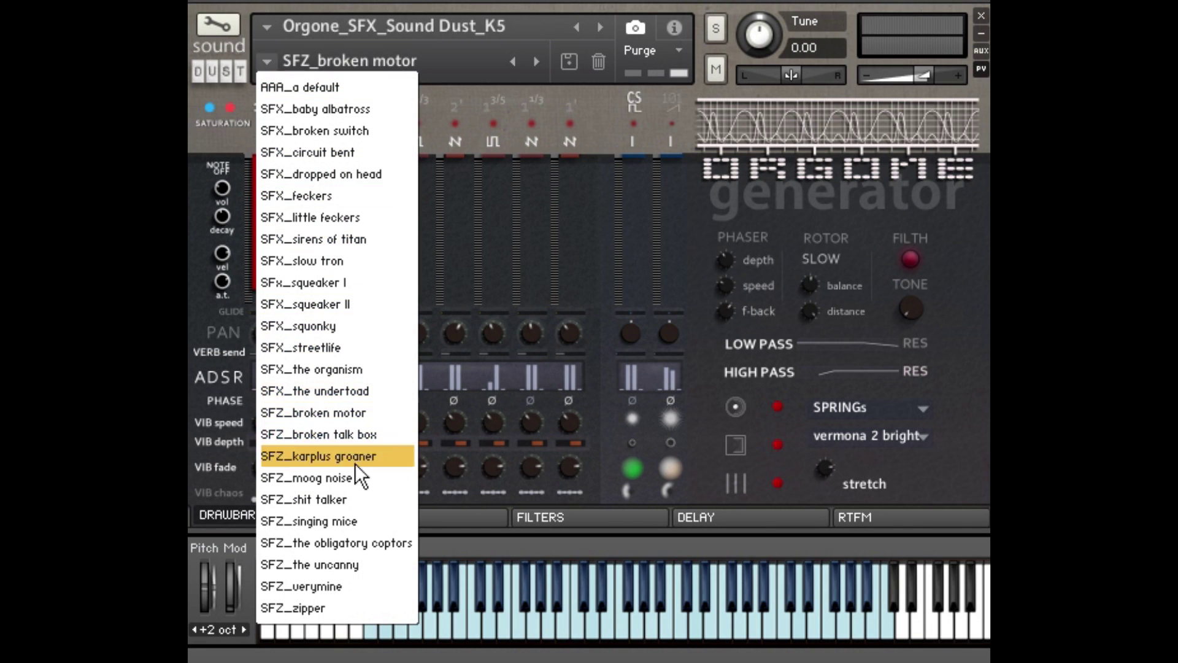
click(348, 520)
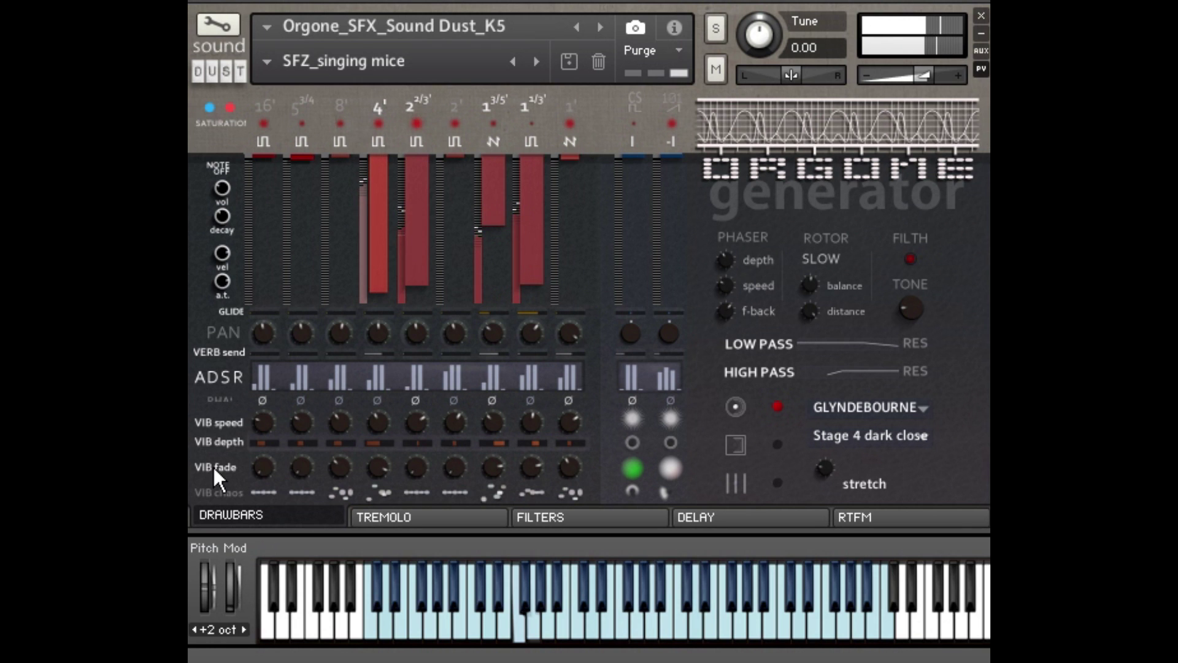
Audition the SFZ_verymine and SFX_the undertoad snapshots, keeping SFX_the undertoad loaded.
click(268, 61)
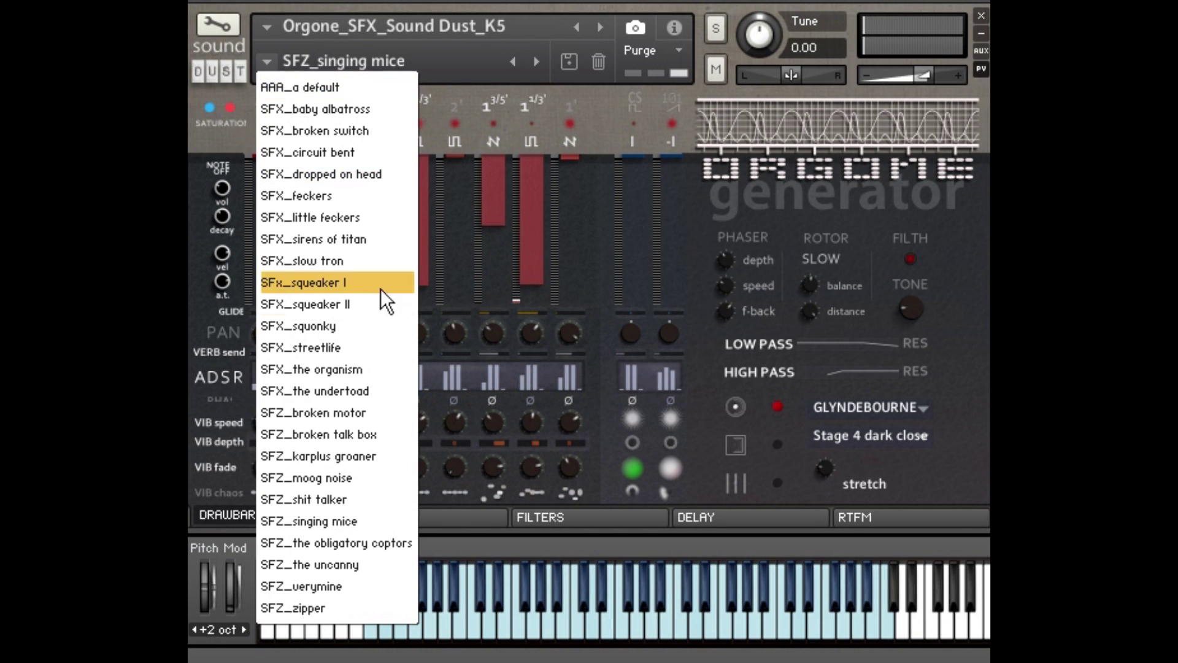
click(353, 584)
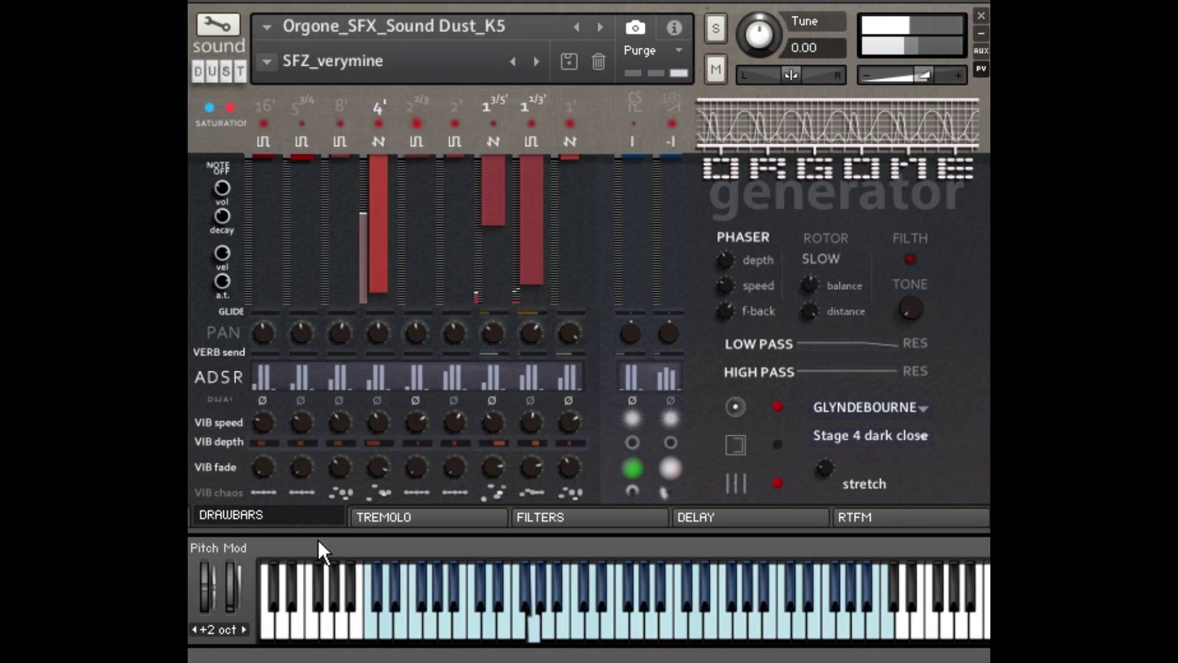
click(268, 61)
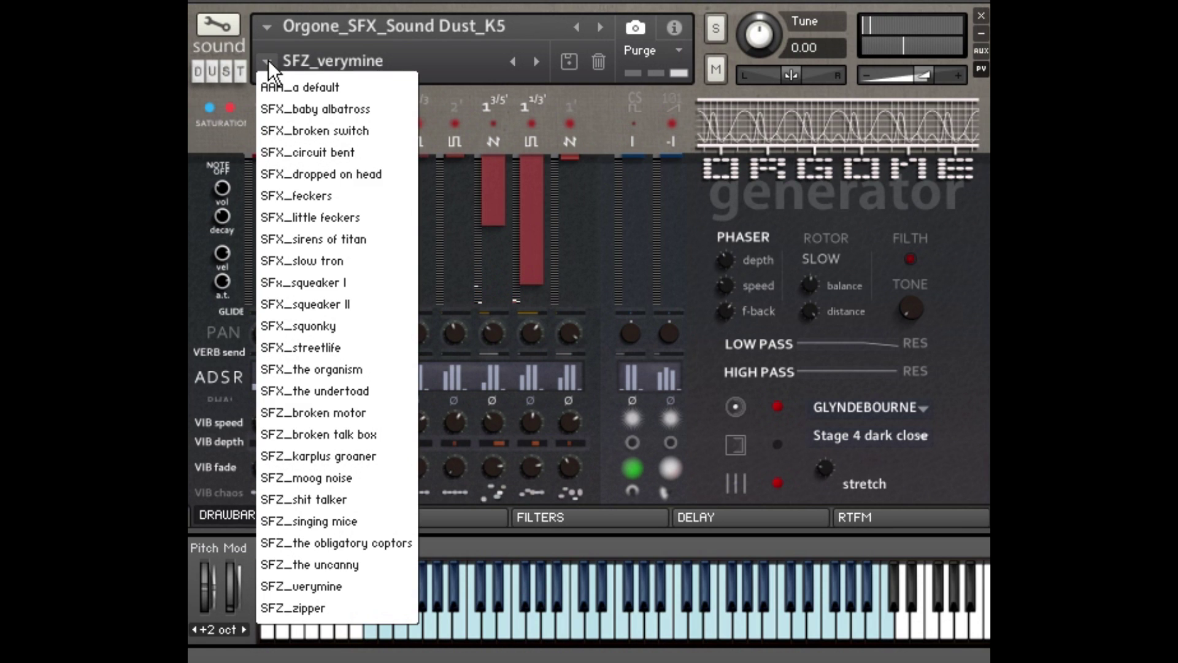
click(356, 395)
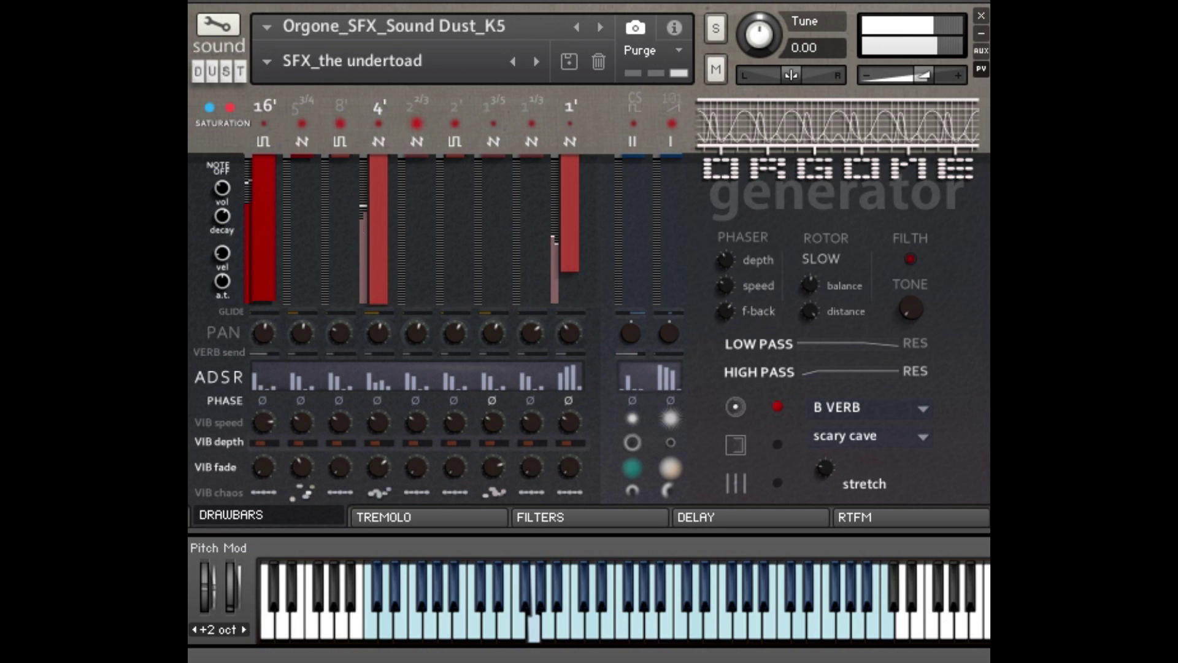
click(270, 63)
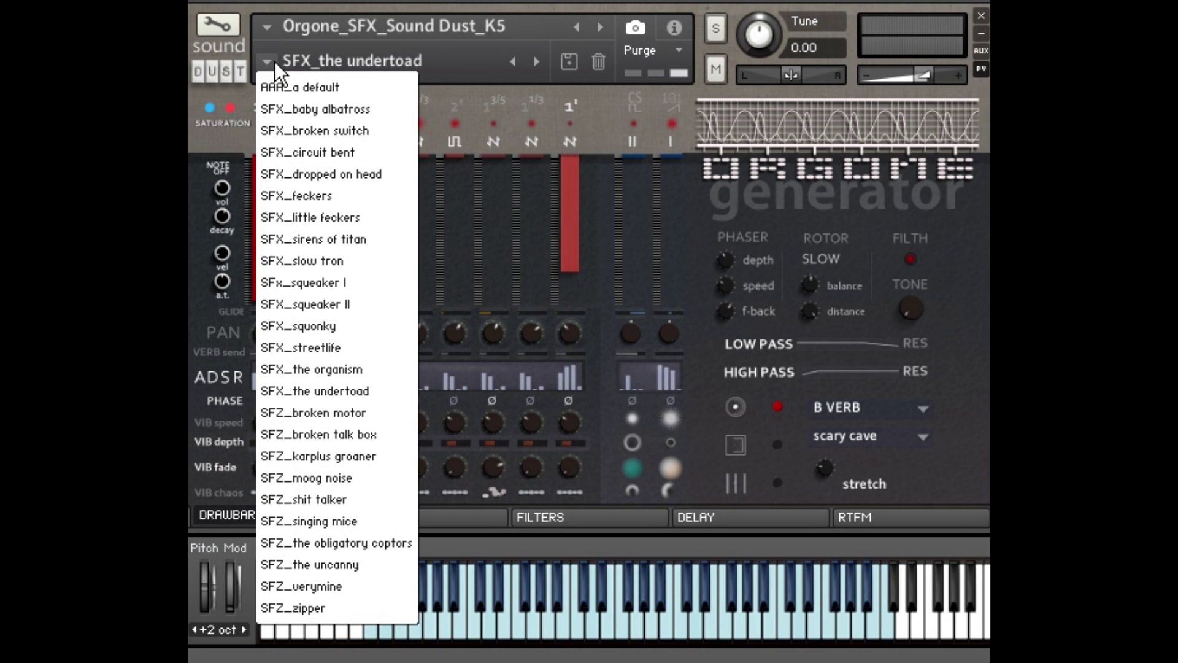
click(274, 60)
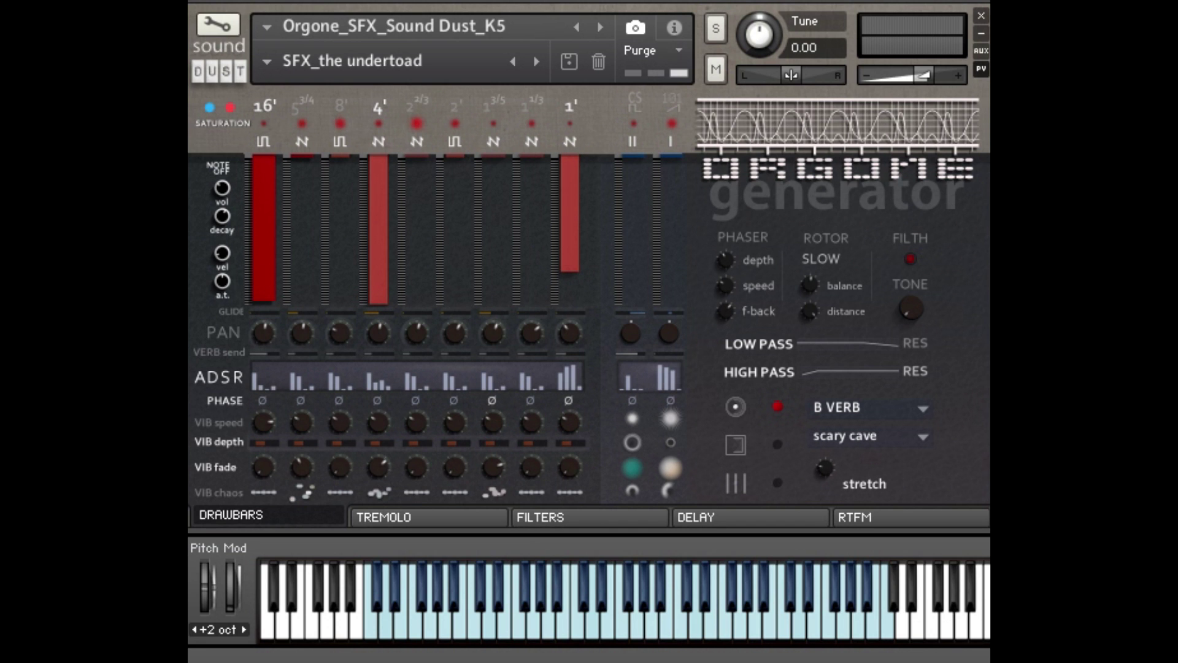
View the tremolo and delay settings of the SFX_the undertoad snapshot, and return to its drawbars.
click(442, 515)
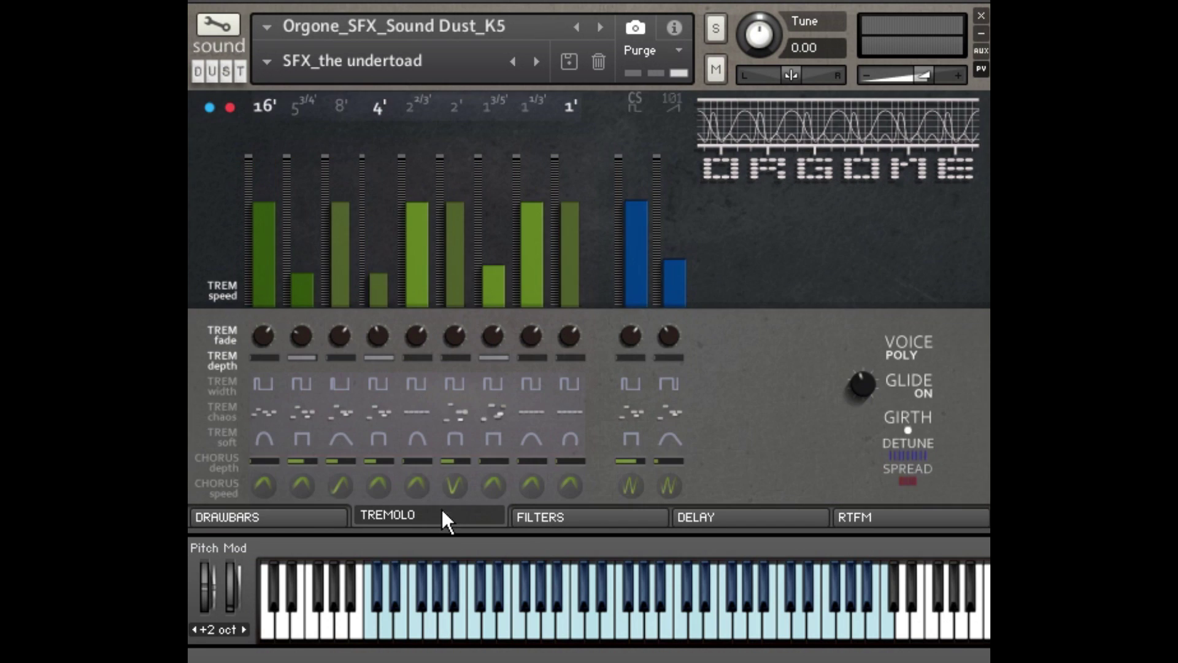
click(307, 519)
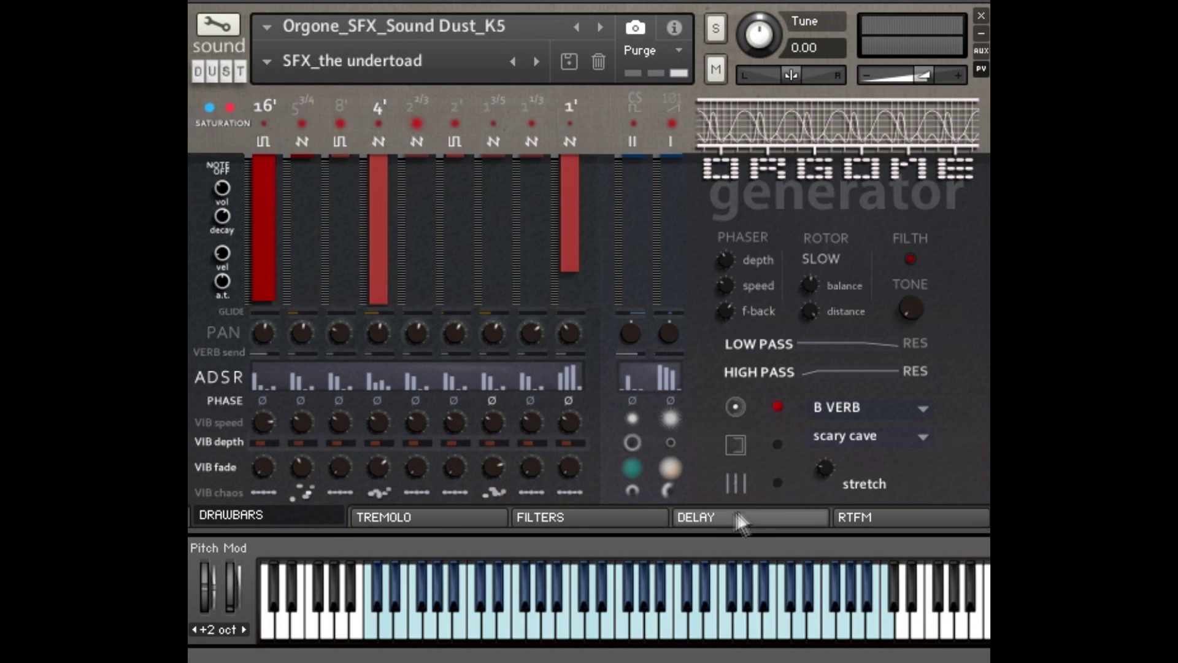
click(747, 516)
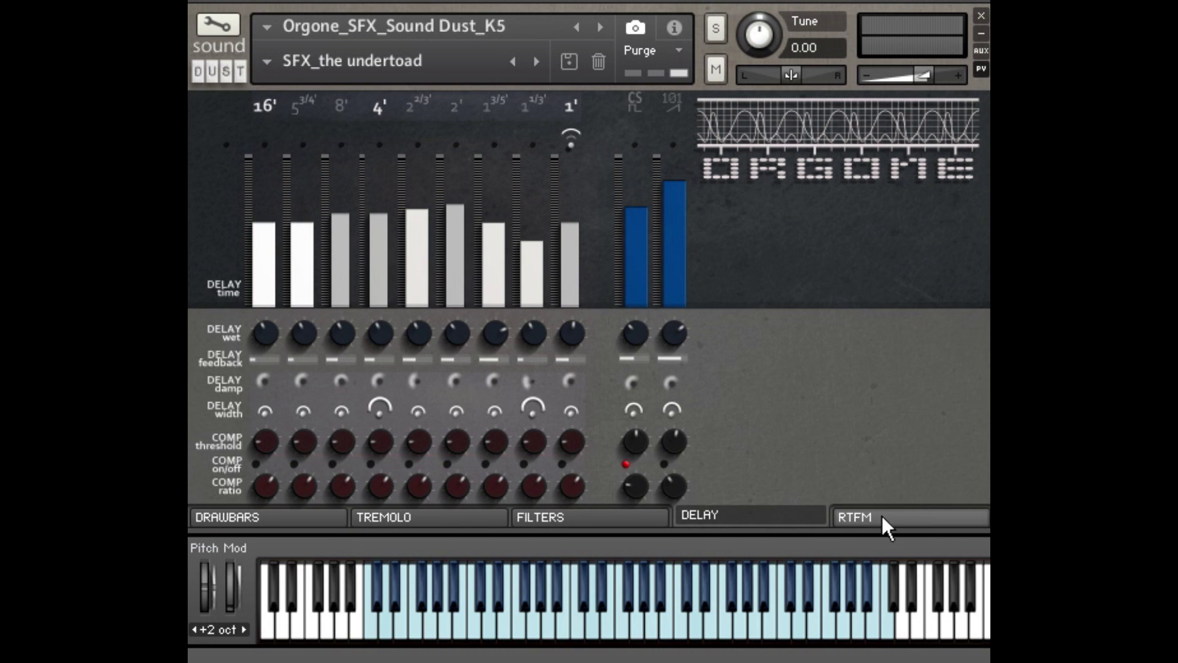
click(296, 523)
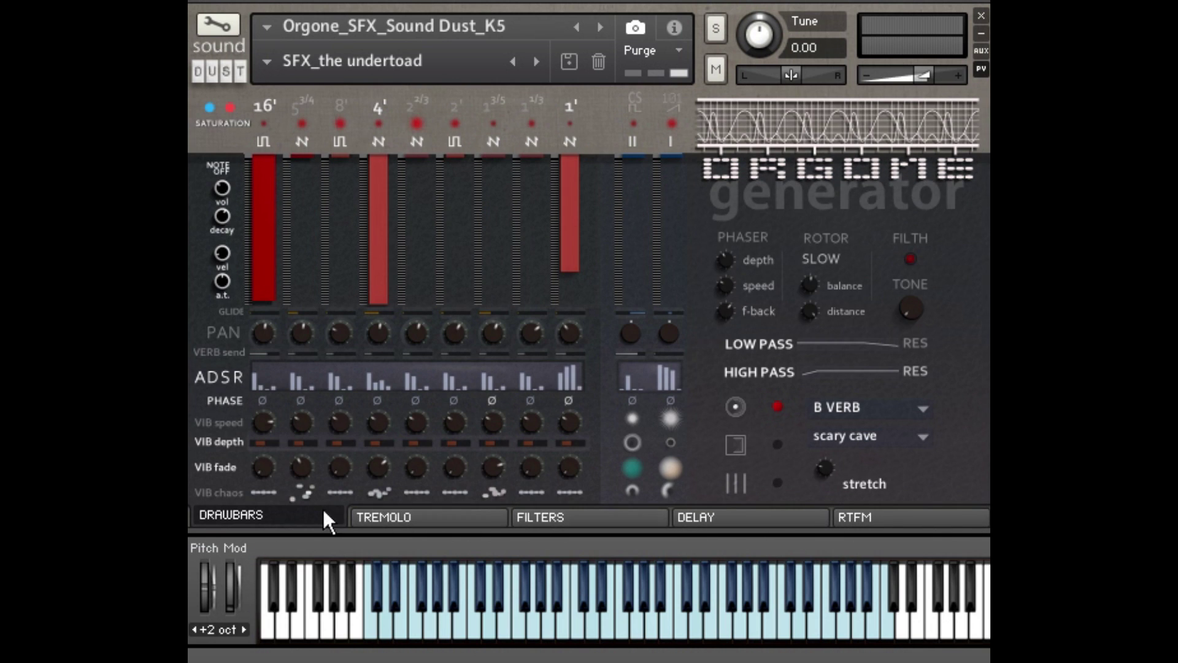
click(436, 513)
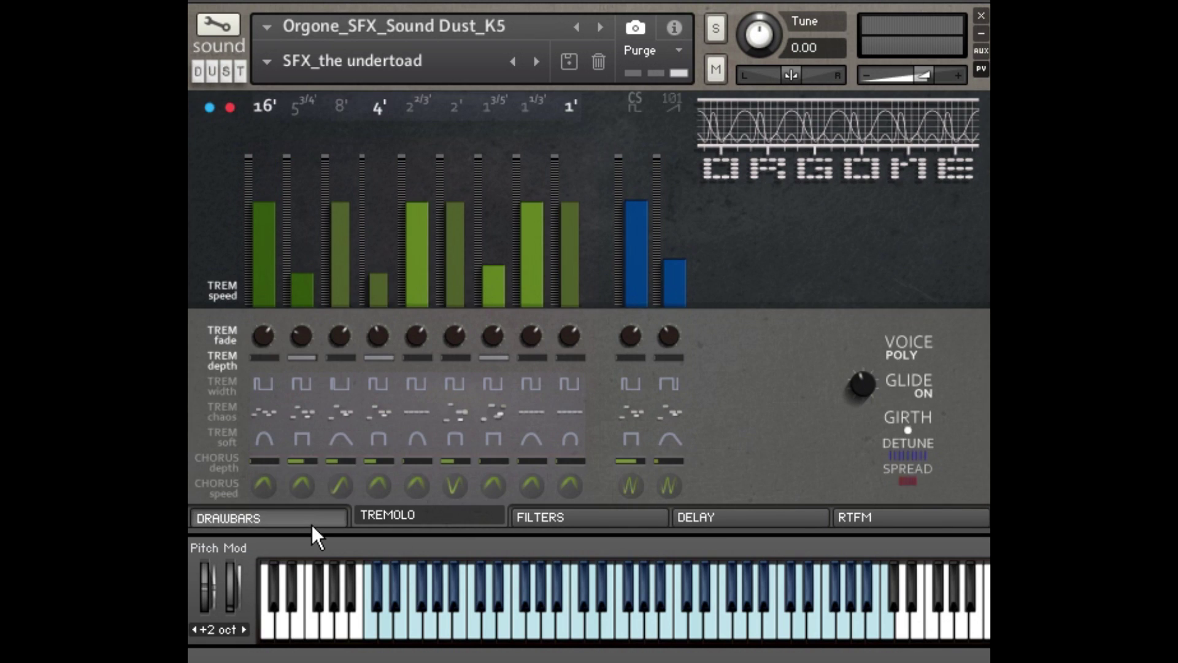
click(311, 523)
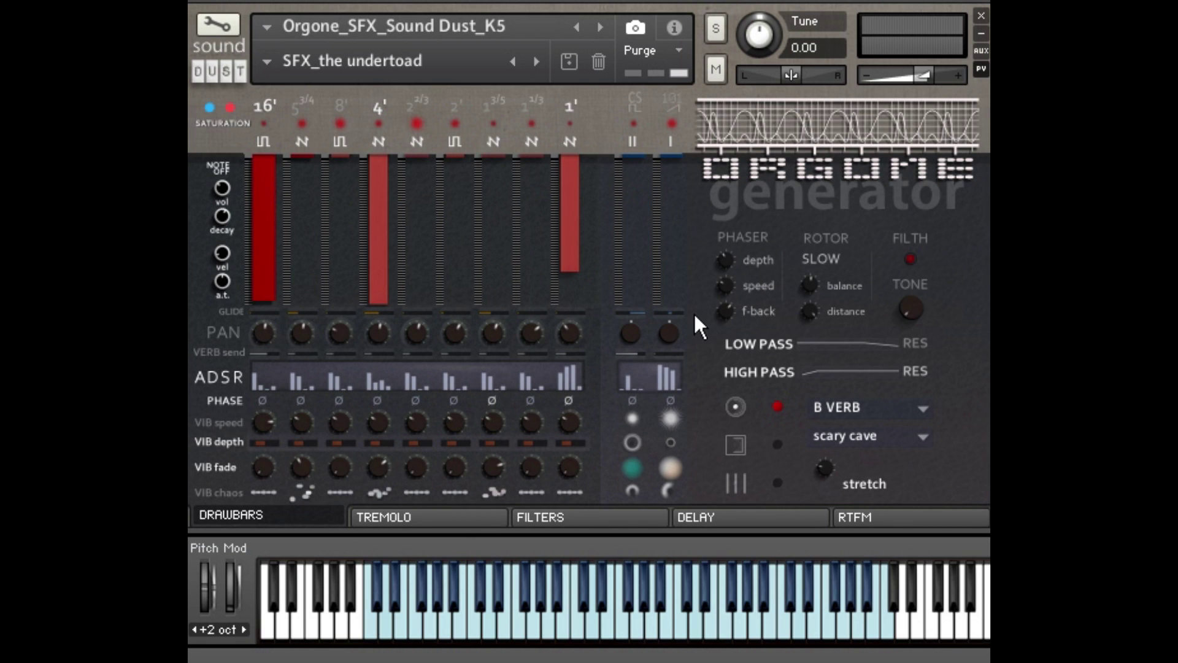